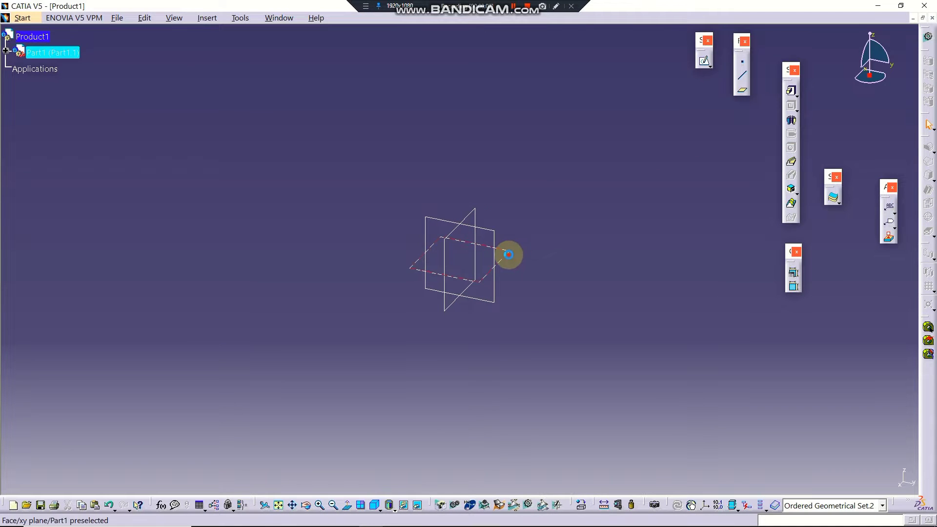
Create a positioned sketch on the xy plane with the V direction reversed and the axes swapped
{"action": "left_click", "coordinate": [508, 254]}
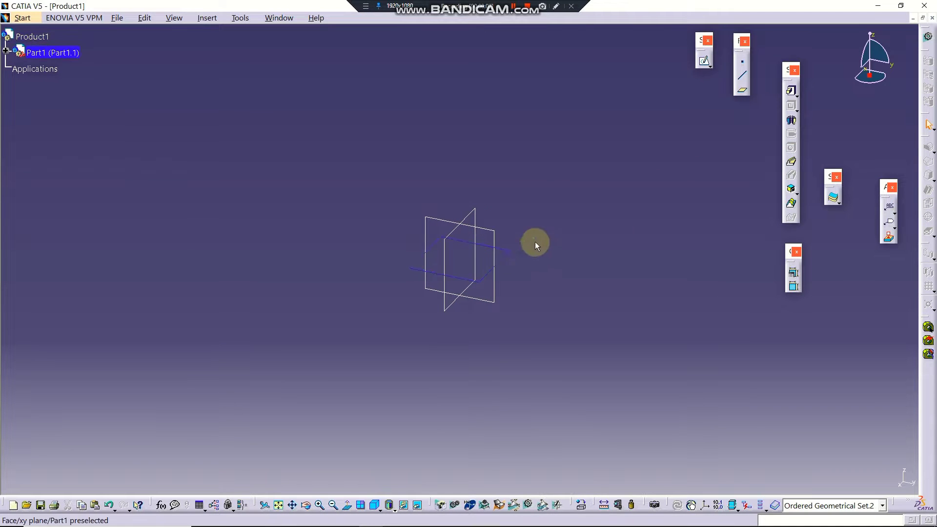
{"action": "left_click", "coordinate": [710, 66]}
{"action": "left_click", "coordinate": [737, 74]}
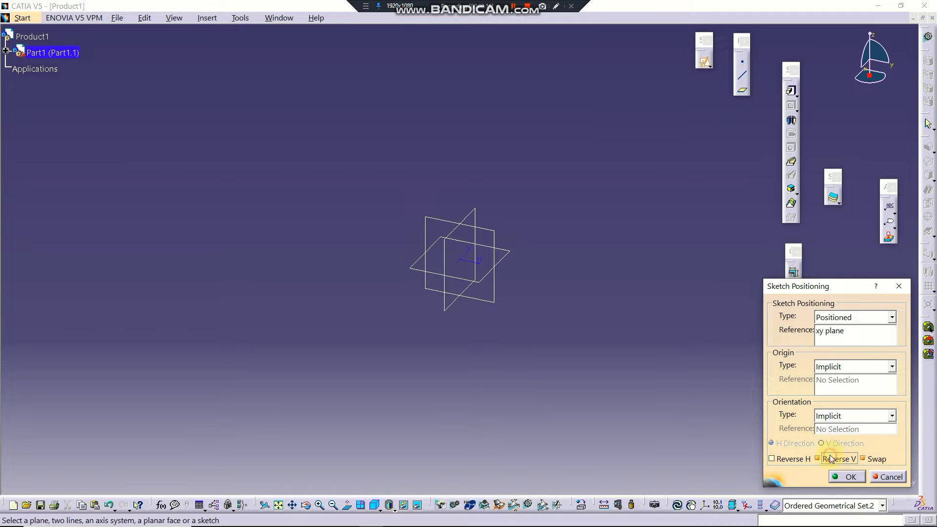
{"action": "left_click", "coordinate": [841, 477]}
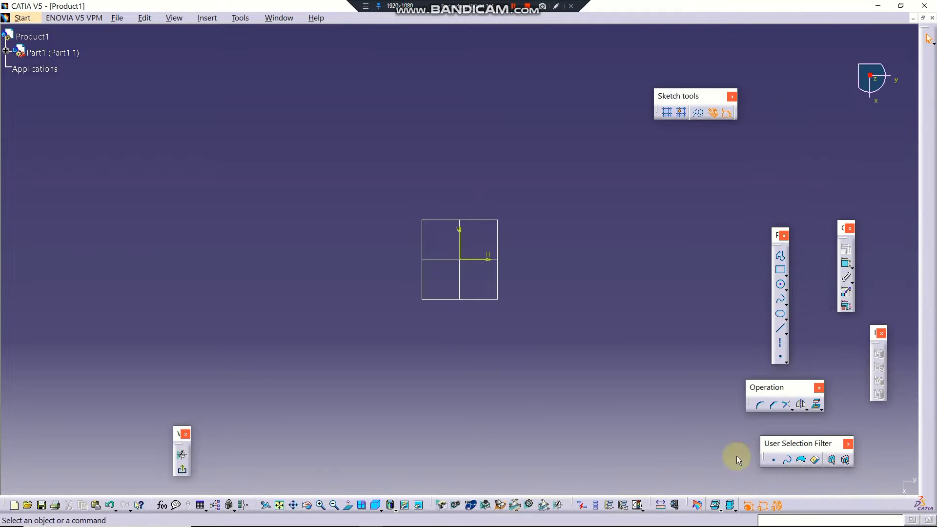
Sketch three circles about 30 mm in diameter: one on each side of the origin on the H axis and one above it on the V axis
{"action": "left_click", "coordinate": [781, 285]}
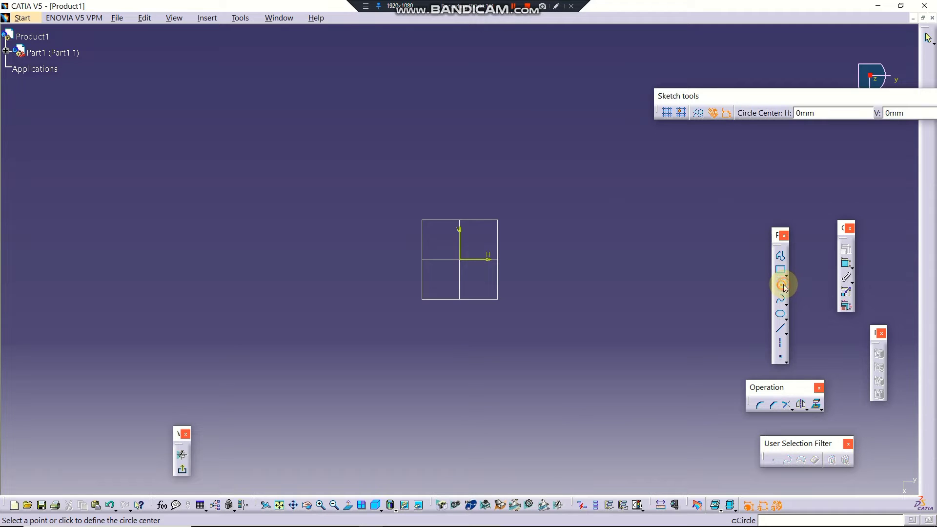
{"action": "left_click", "coordinate": [567, 259]}
{"action": "left_click", "coordinate": [590, 243]}
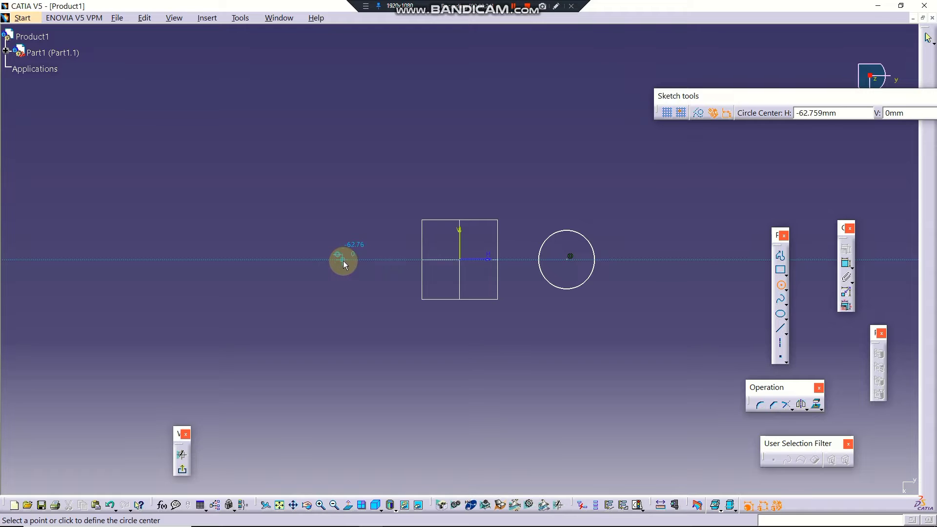
{"action": "left_click", "coordinate": [343, 260]}
{"action": "left_click", "coordinate": [369, 246]}
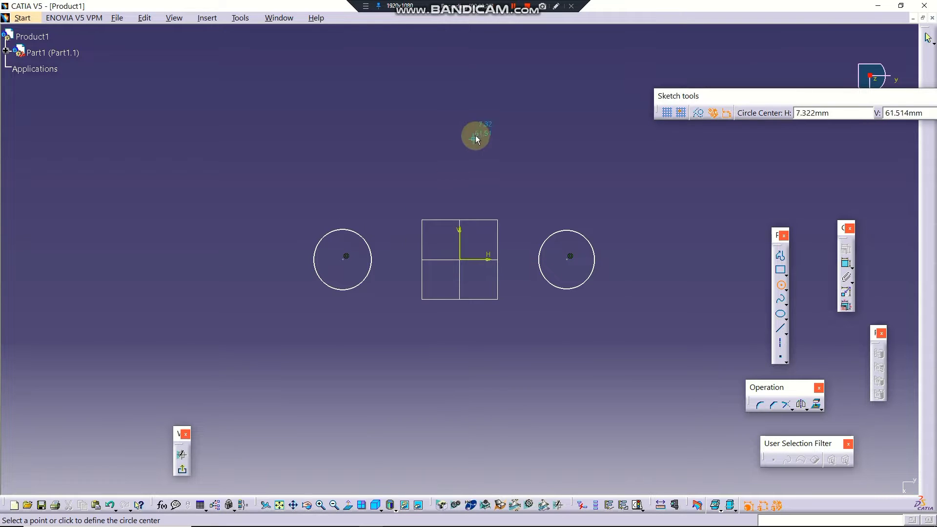
{"action": "left_click", "coordinate": [460, 117]}
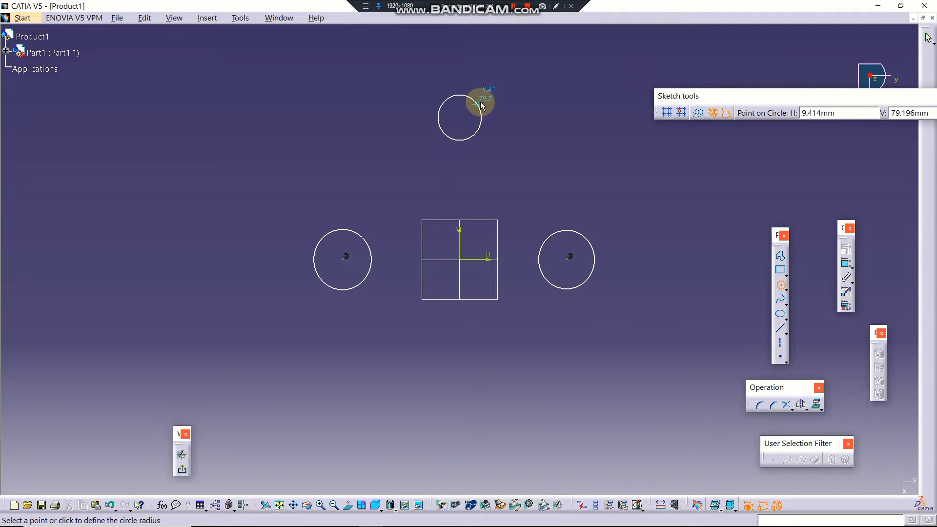
{"action": "left_click", "coordinate": [482, 100]}
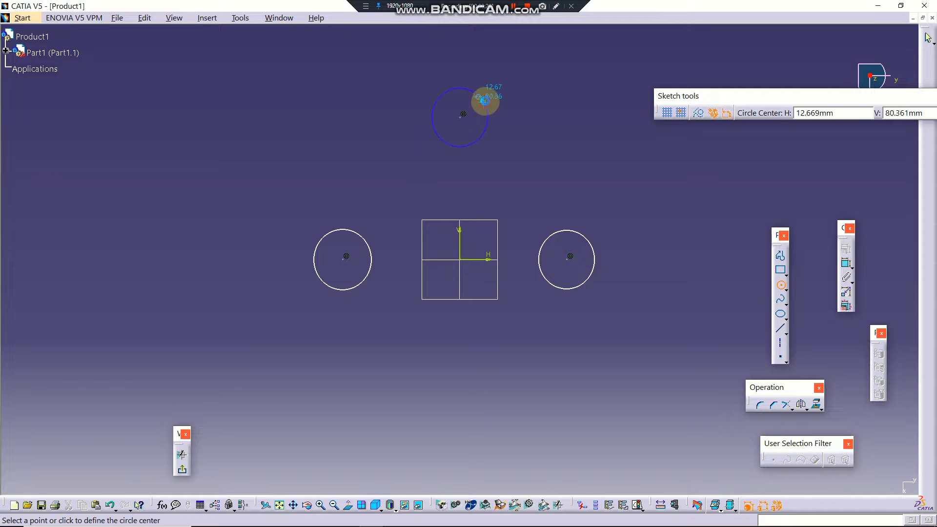
{"action": "left_click", "coordinate": [781, 284]}
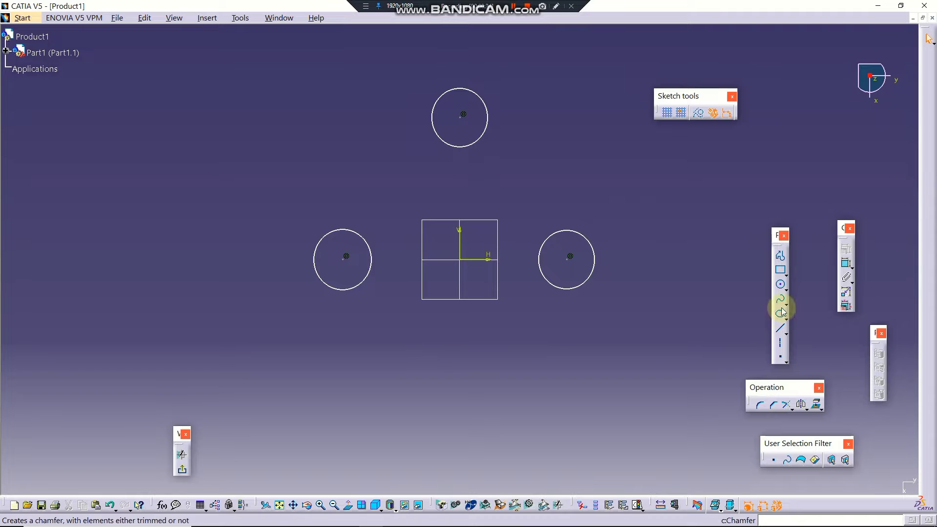
Add a diameter constraint to each of the three circles
{"action": "double_click", "coordinate": [846, 265]}
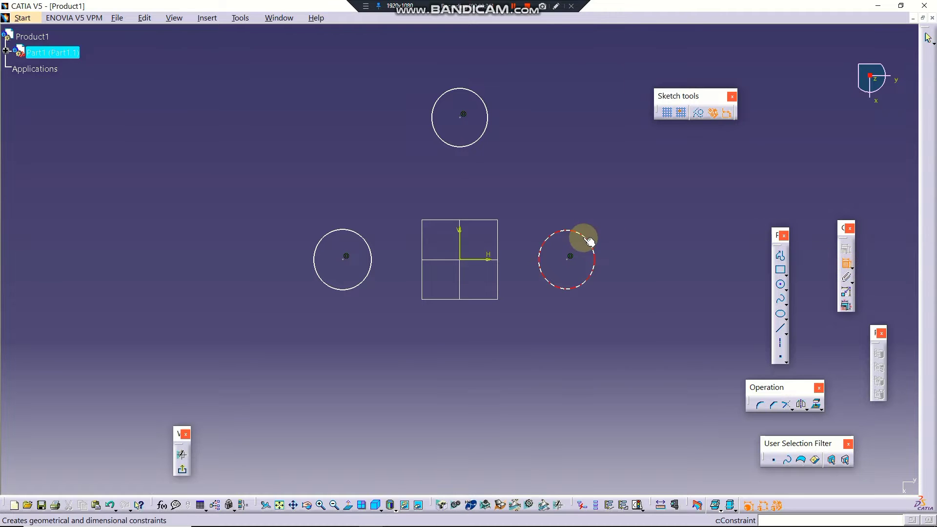
{"action": "left_click", "coordinate": [584, 241]}
{"action": "left_click", "coordinate": [672, 201]}
{"action": "left_click", "coordinate": [317, 245]}
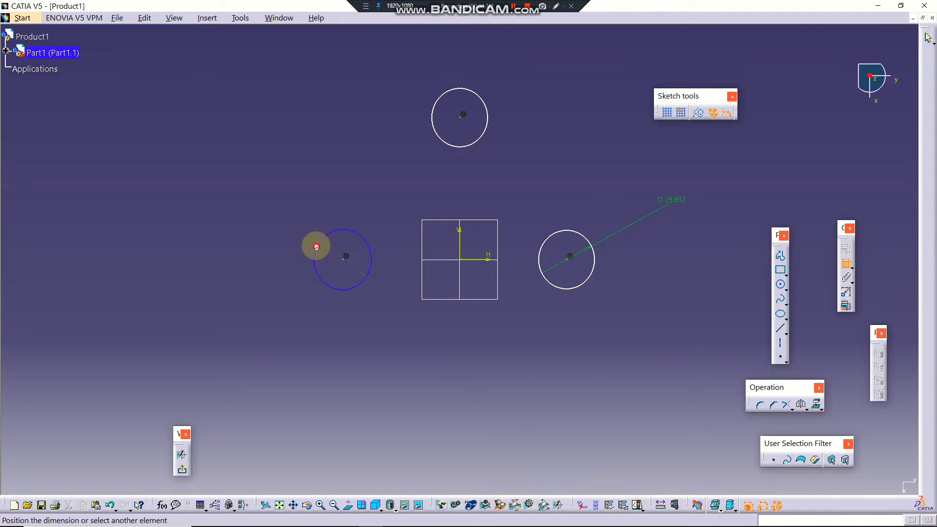
{"action": "left_click", "coordinate": [247, 190]}
{"action": "left_click", "coordinate": [433, 101]}
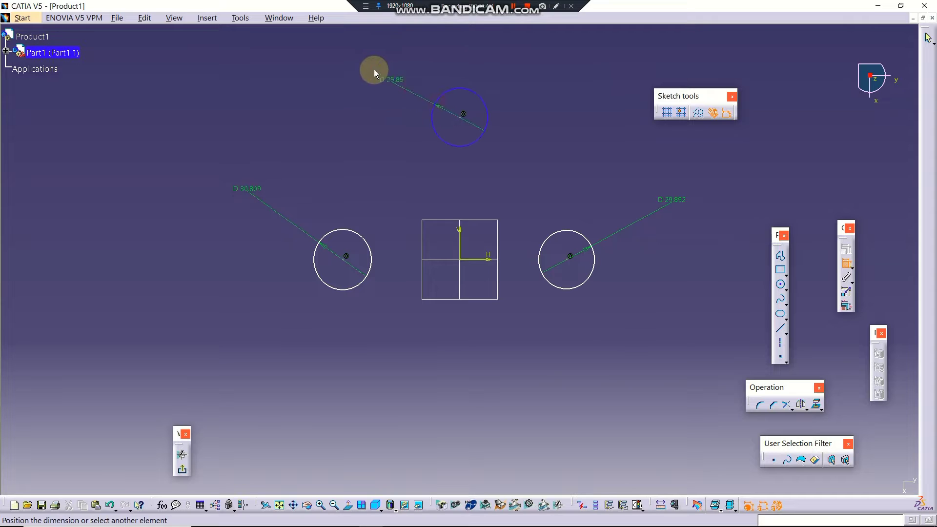
{"action": "left_click", "coordinate": [375, 69]}
Set the diameters of all three circles to 60 mm
{"action": "double_click", "coordinate": [373, 64]}
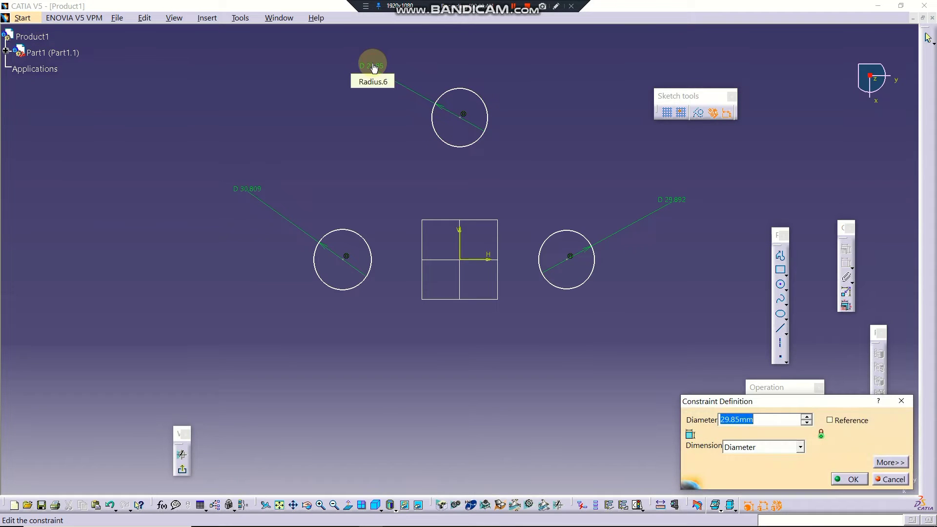
{"action": "key", "text": "Return"}
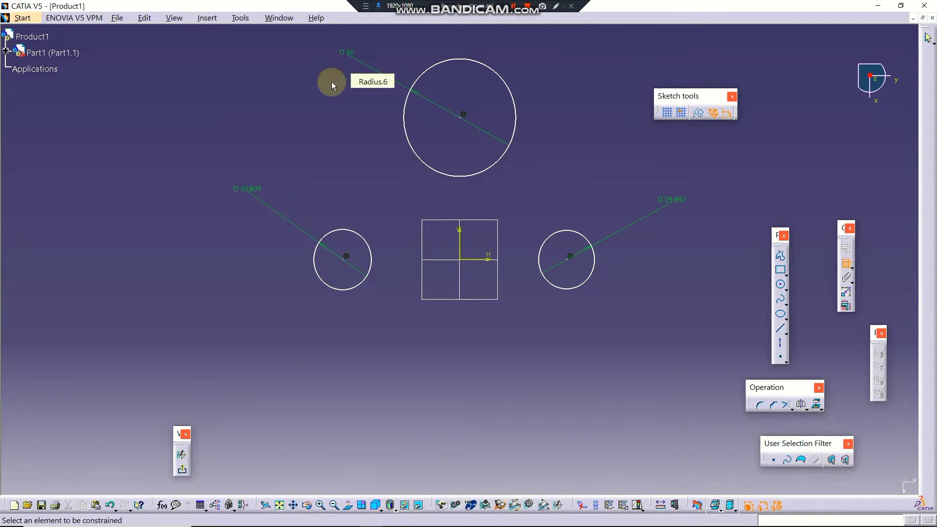
{"action": "double_click", "coordinate": [247, 189]}
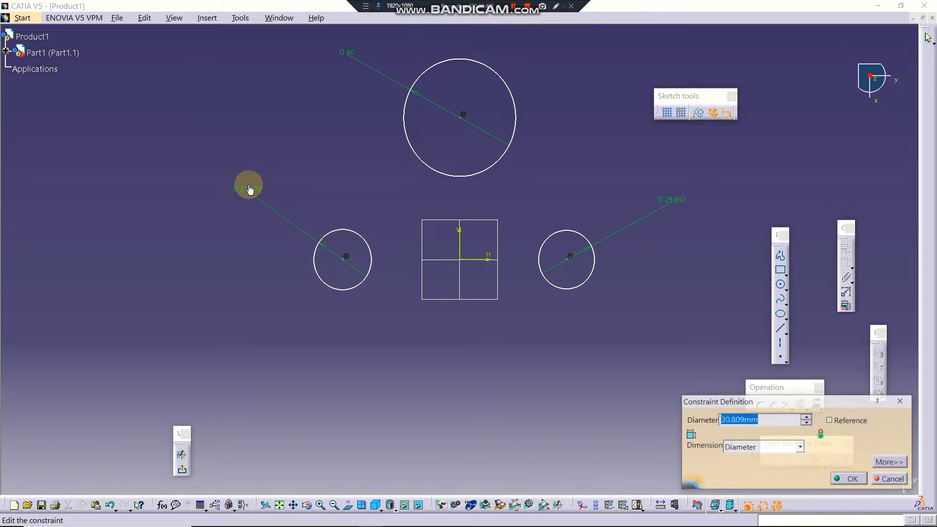
{"action": "left_click", "coordinate": [248, 188]}
{"action": "key", "text": "Return"}
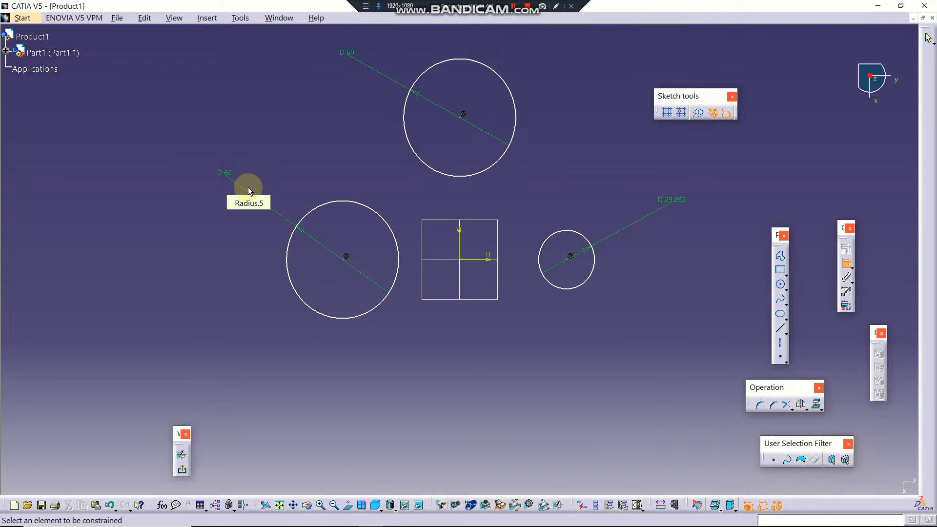
{"action": "double_click", "coordinate": [672, 205]}
{"action": "type", "text": "60"}
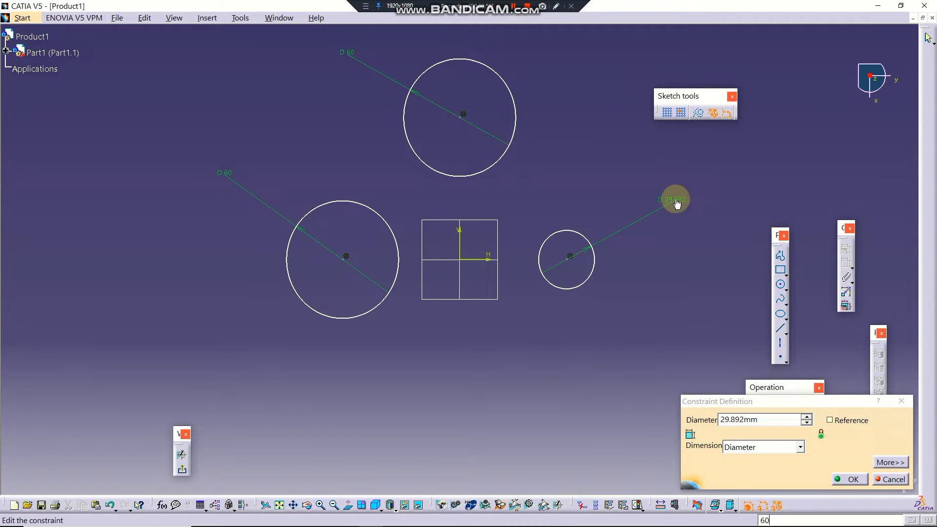
{"action": "double_click", "coordinate": [741, 420]}
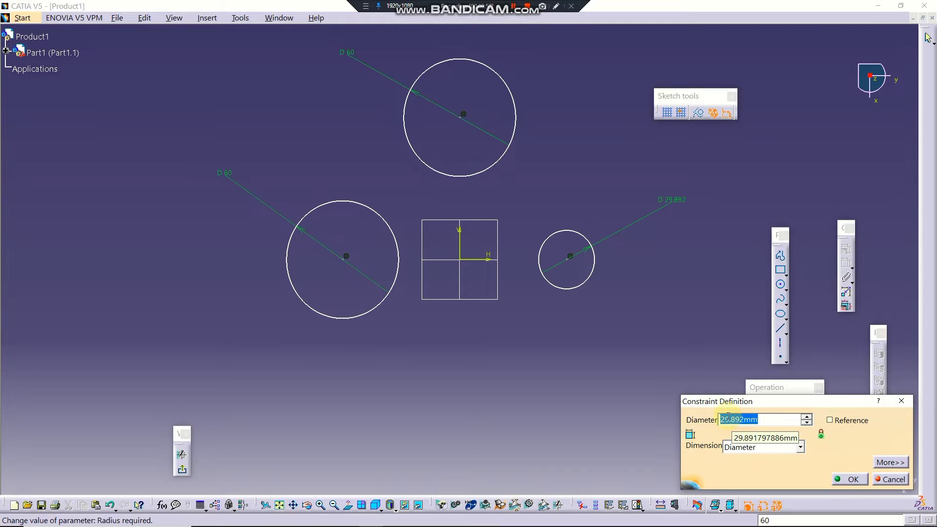
{"action": "type", "text": "60"}
{"action": "key", "text": "Return"}
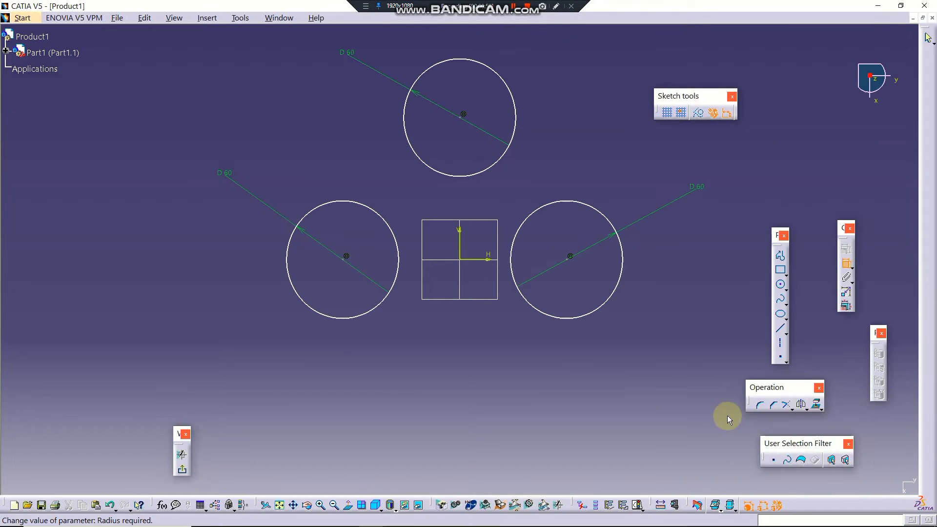
Dimension the horizontal distance between the centres of the two lower circles and set it to 200 mm
{"action": "left_click", "coordinate": [568, 258]}
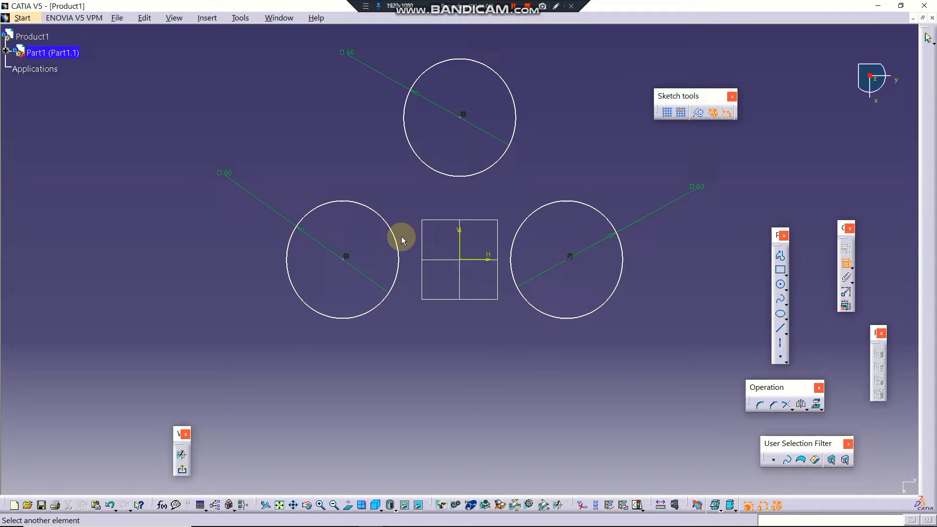
{"action": "left_click", "coordinate": [340, 262]}
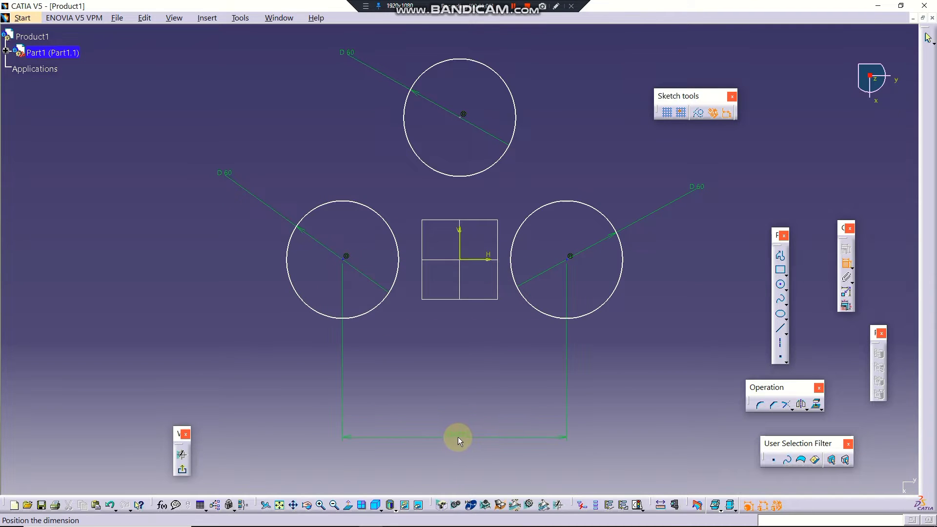
{"action": "left_click", "coordinate": [457, 437]}
{"action": "double_click", "coordinate": [452, 439]}
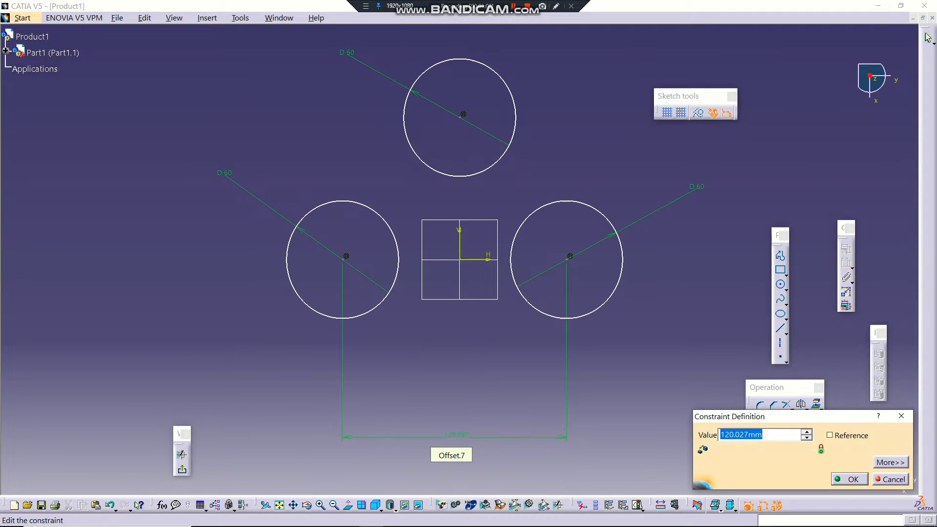
{"action": "key", "text": "Return"}
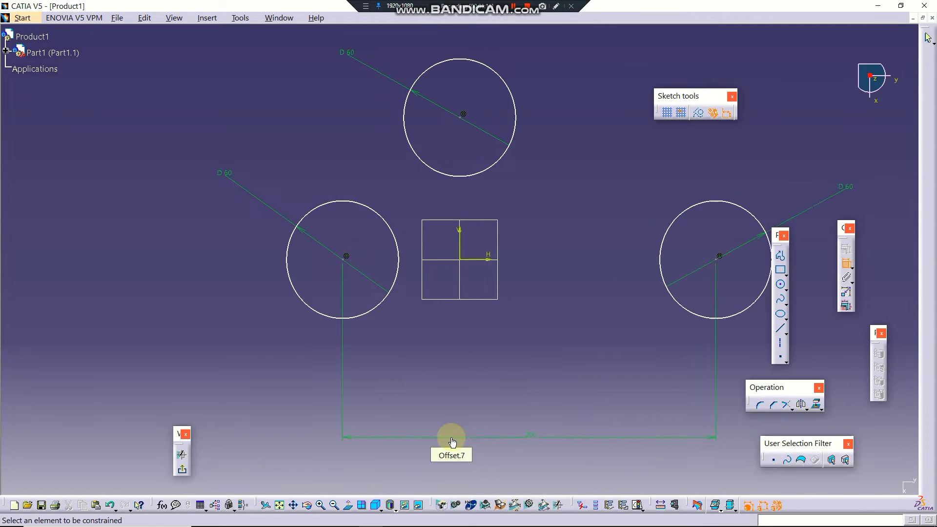
Dimension the vertical distance from the upper circle's centre to the H axis and set it to 100 mm
{"action": "left_click", "coordinate": [464, 116]}
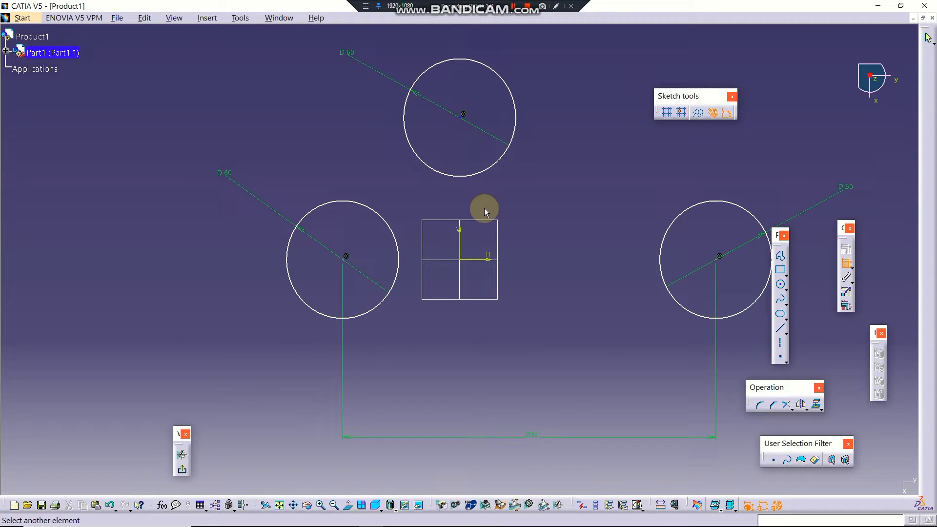
{"action": "left_click", "coordinate": [481, 259]}
{"action": "left_click", "coordinate": [196, 198]}
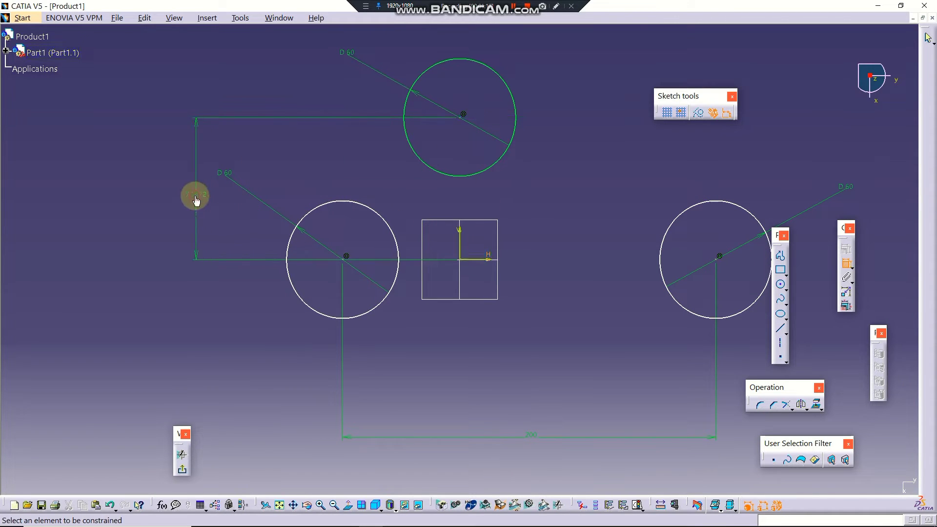
{"action": "double_click", "coordinate": [196, 196]}
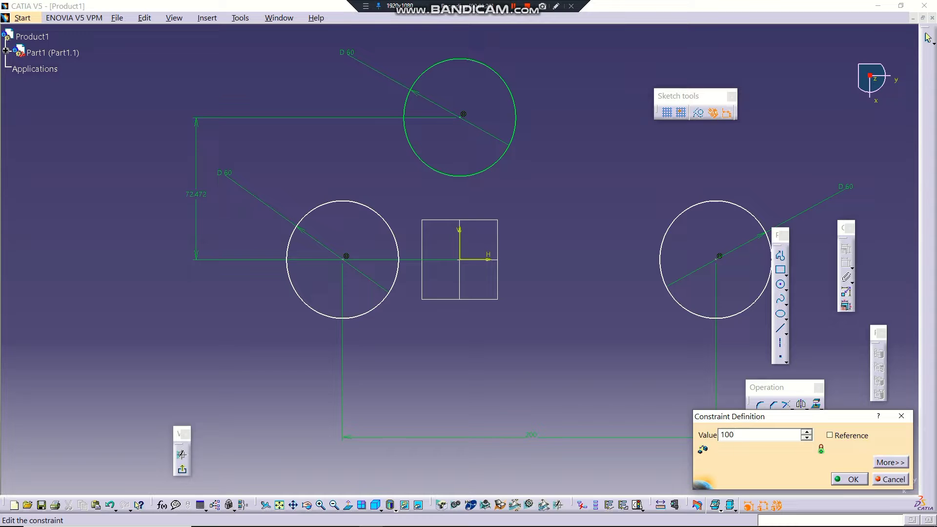
{"action": "key", "text": "Return"}
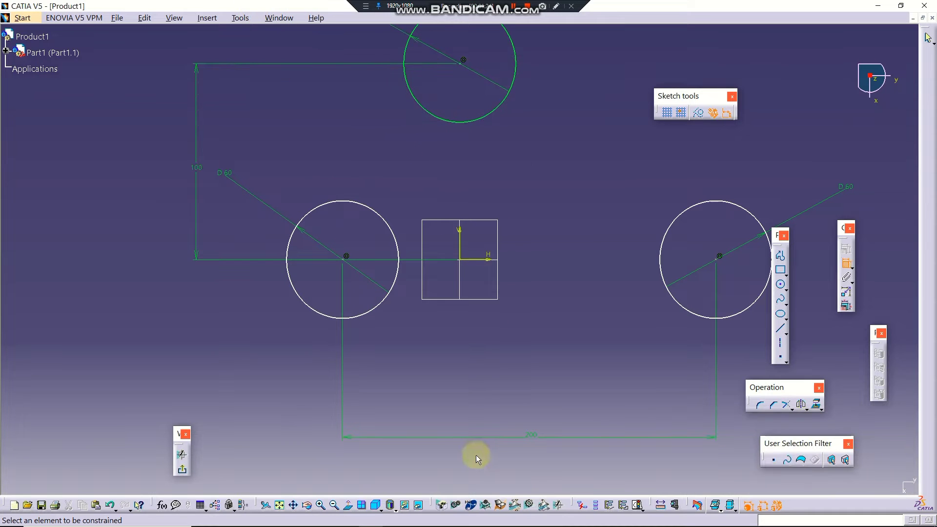
Constrain the centres of the two lower circles to be symmetric about the V axis
{"action": "left_click", "coordinate": [334, 504]}
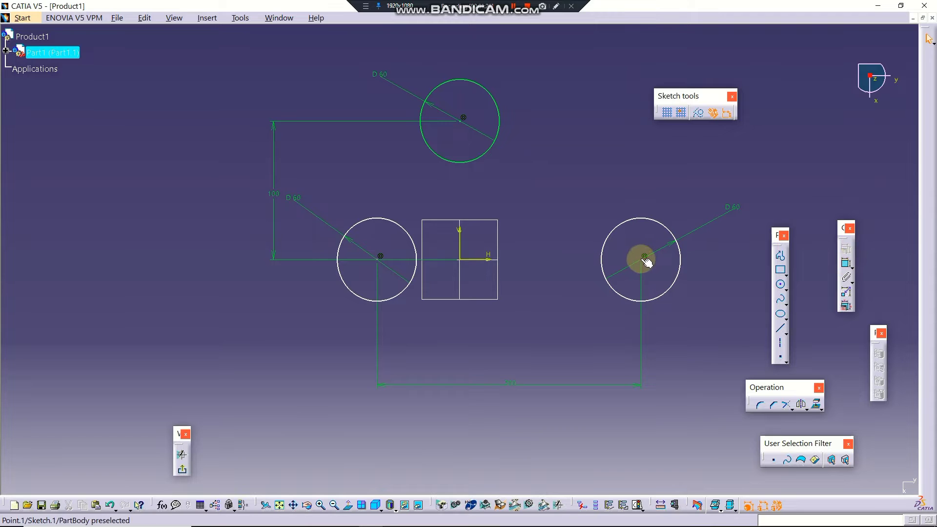
{"action": "left_click", "coordinate": [377, 260], "text": "ctrl"}
{"action": "left_click", "coordinate": [459, 243], "text": "ctrl"}
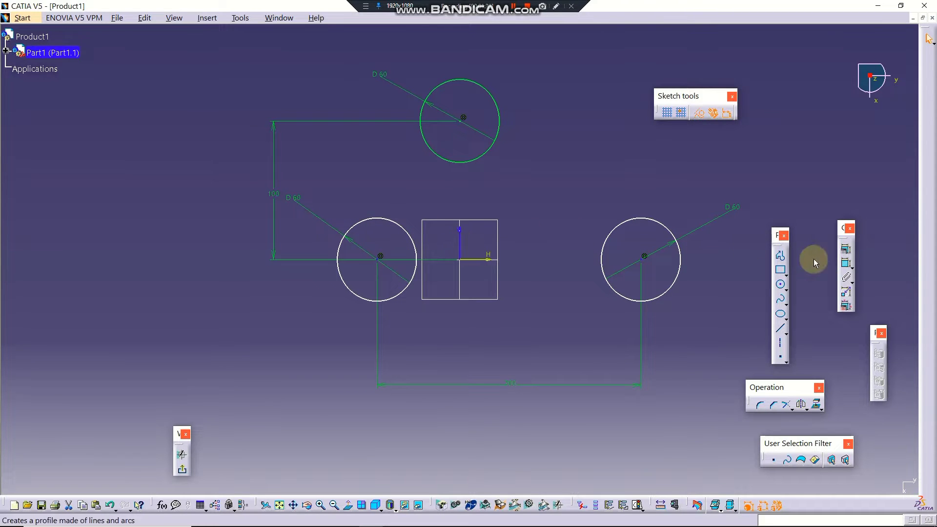
{"action": "left_click", "coordinate": [846, 249]}
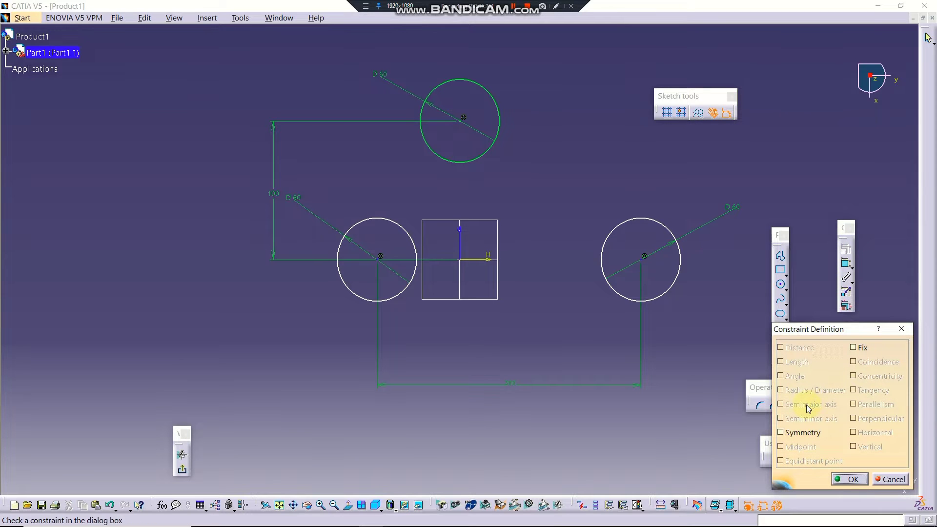
{"action": "left_click", "coordinate": [803, 433]}
{"action": "left_click", "coordinate": [850, 479]}
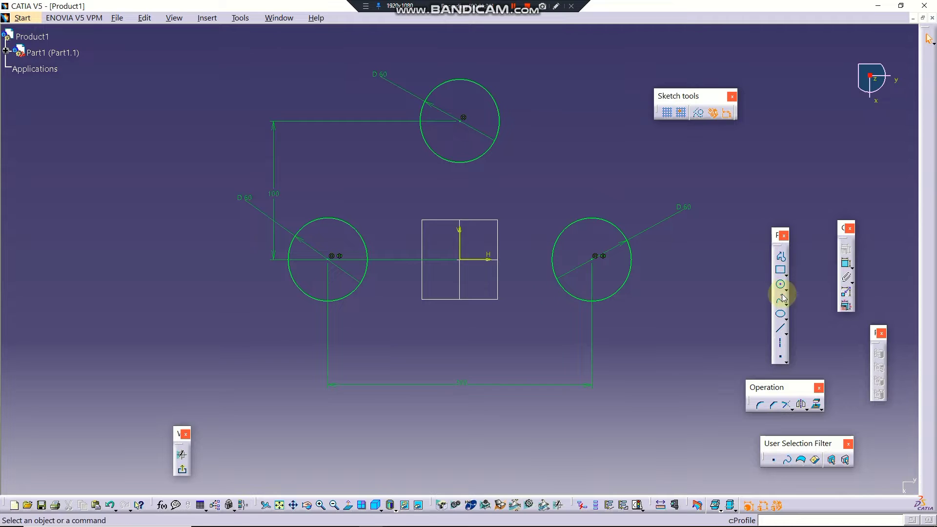
Draw three straight lines on the outer side of the circles, linking each pair of circles edge to edge
{"action": "left_click", "coordinate": [780, 330]}
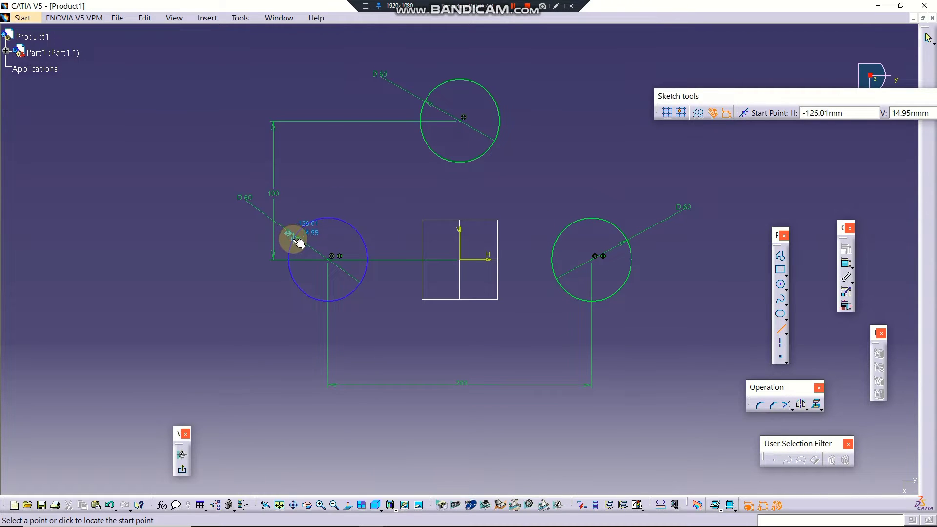
{"action": "left_click", "coordinate": [295, 238]}
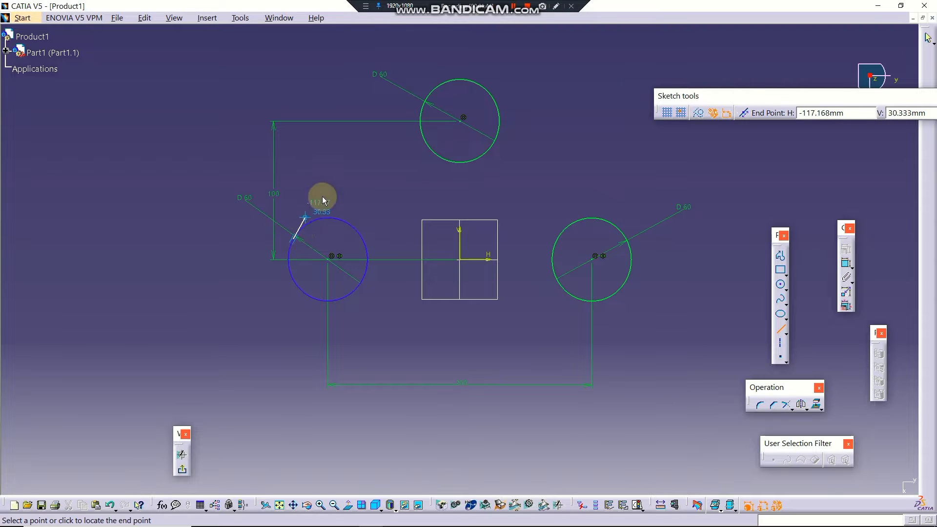
{"action": "left_click", "coordinate": [434, 89]}
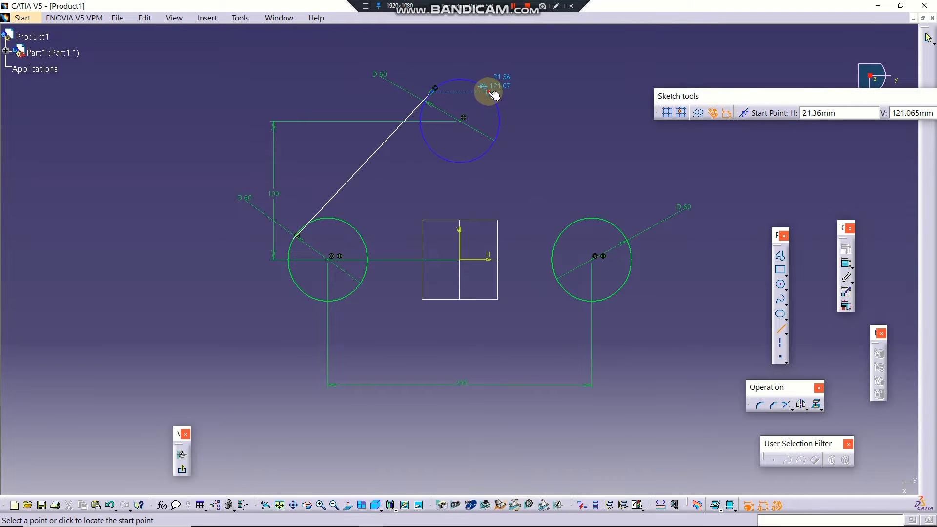
{"action": "left_click", "coordinate": [489, 92]}
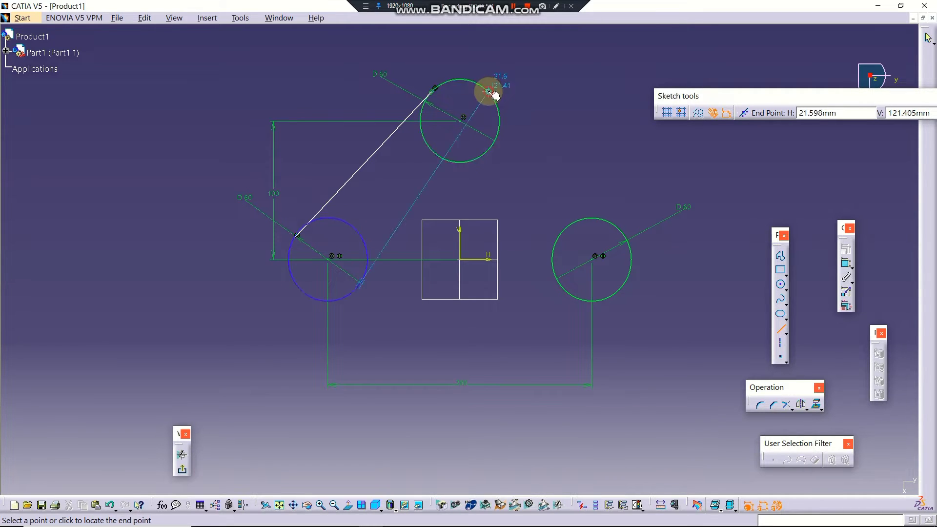
{"action": "left_click", "coordinate": [623, 233]}
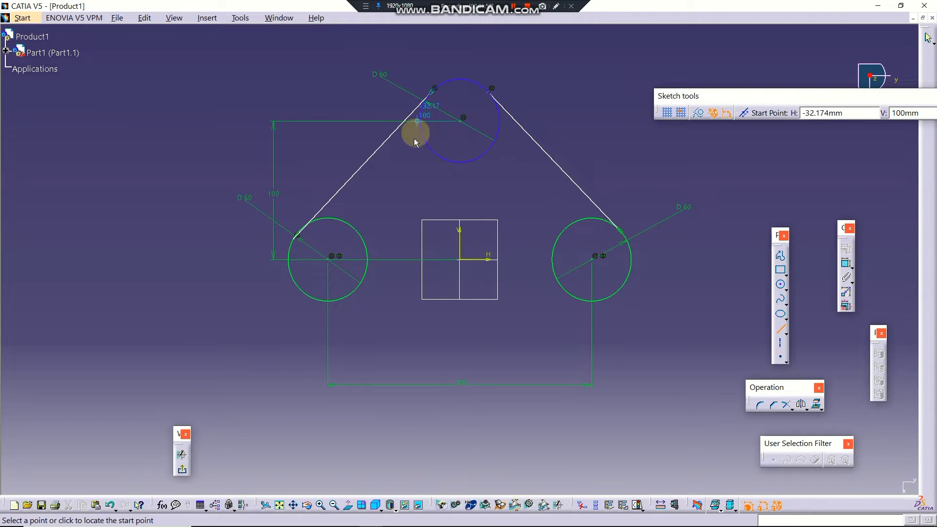
{"action": "left_click", "coordinate": [332, 306]}
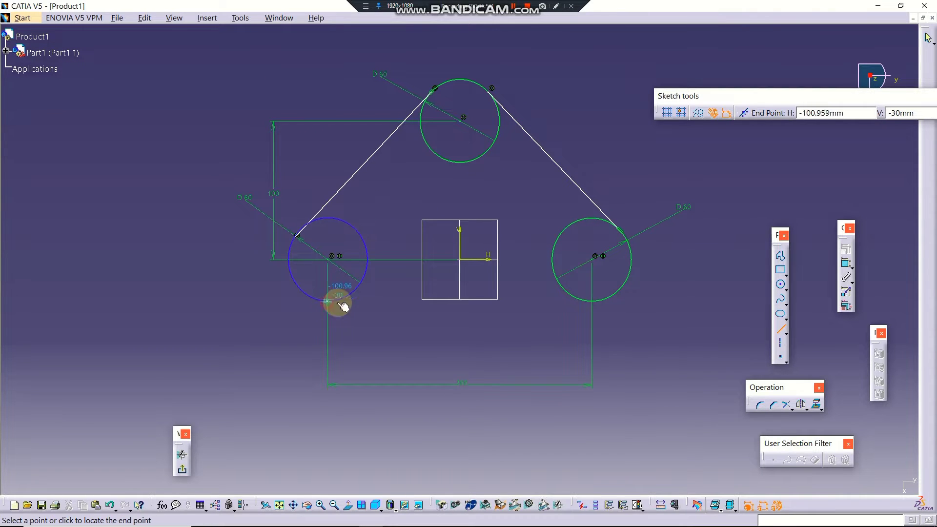
{"action": "left_click", "coordinate": [595, 302]}
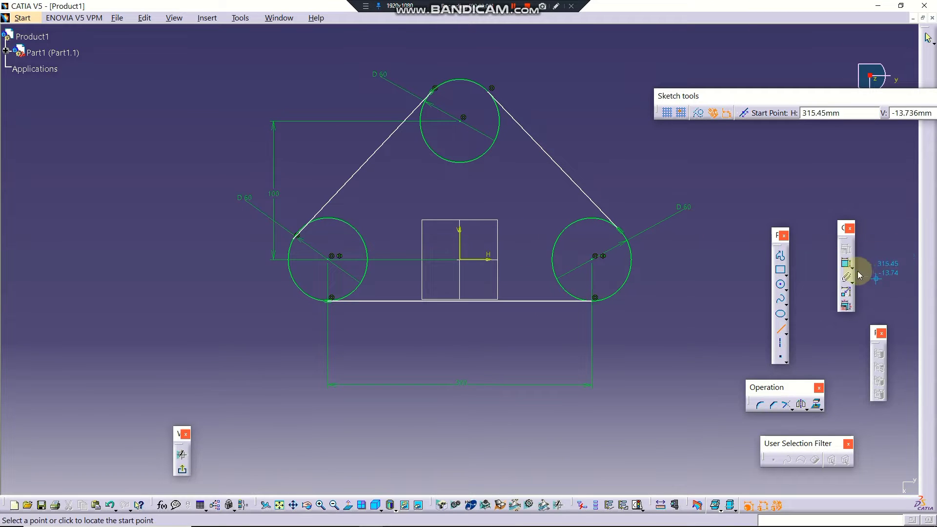
{"action": "left_click", "coordinate": [782, 331]}
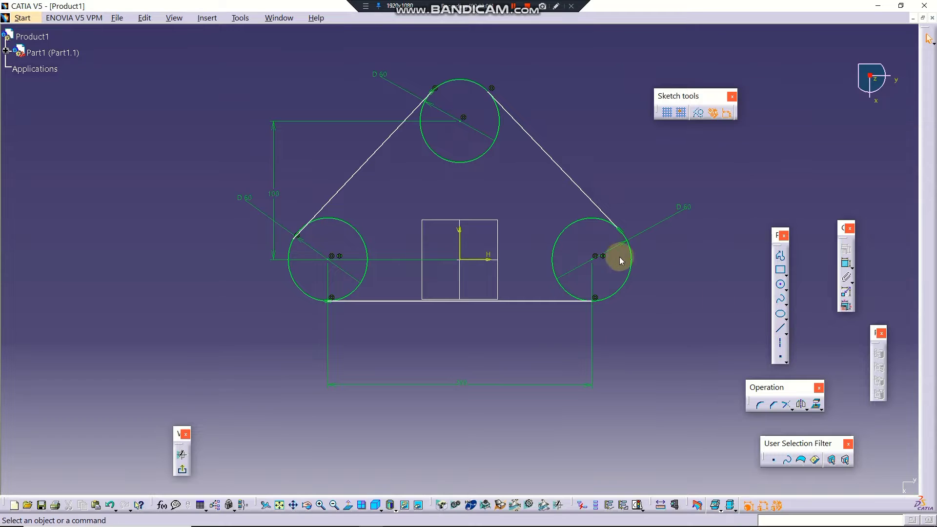
Make the right sloping line tangent to the upper circle
{"action": "left_click", "coordinate": [506, 116]}
{"action": "left_click", "coordinate": [506, 116], "text": "ctrl"}
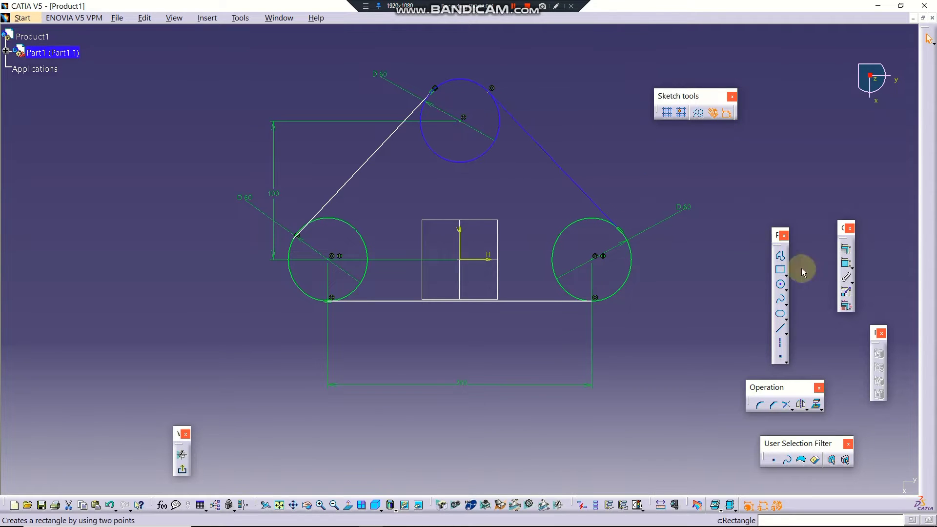
{"action": "left_click", "coordinate": [846, 252]}
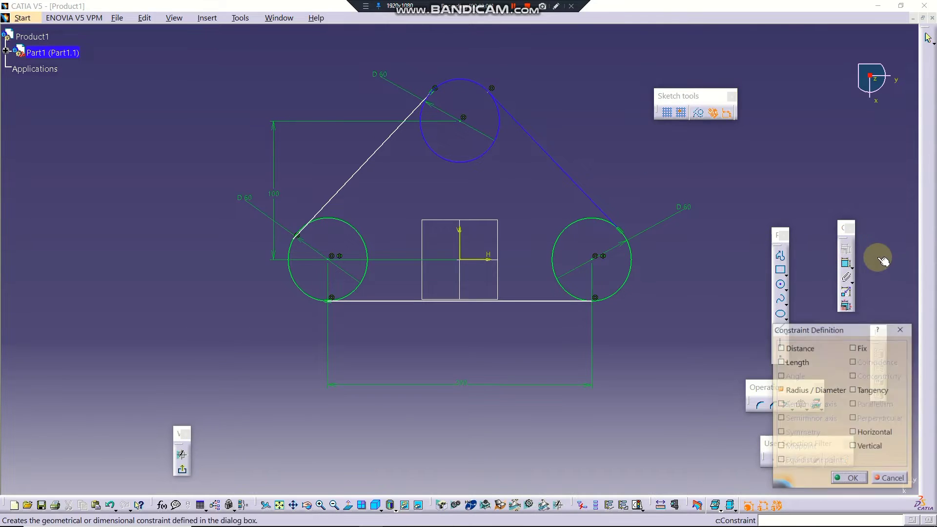
{"action": "left_click", "coordinate": [853, 390]}
{"action": "left_click", "coordinate": [853, 480]}
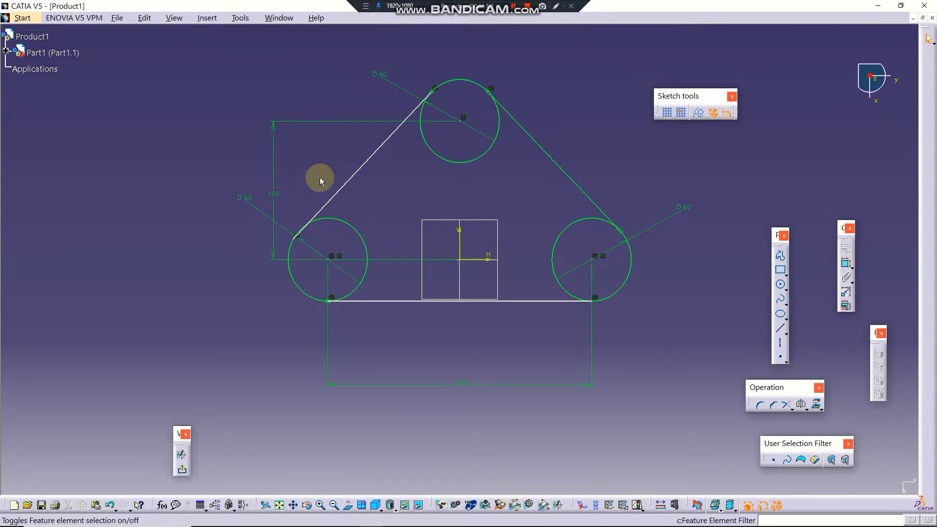
Make the left sloping line tangent to the lower-left circle
{"action": "left_click", "coordinate": [323, 211]}
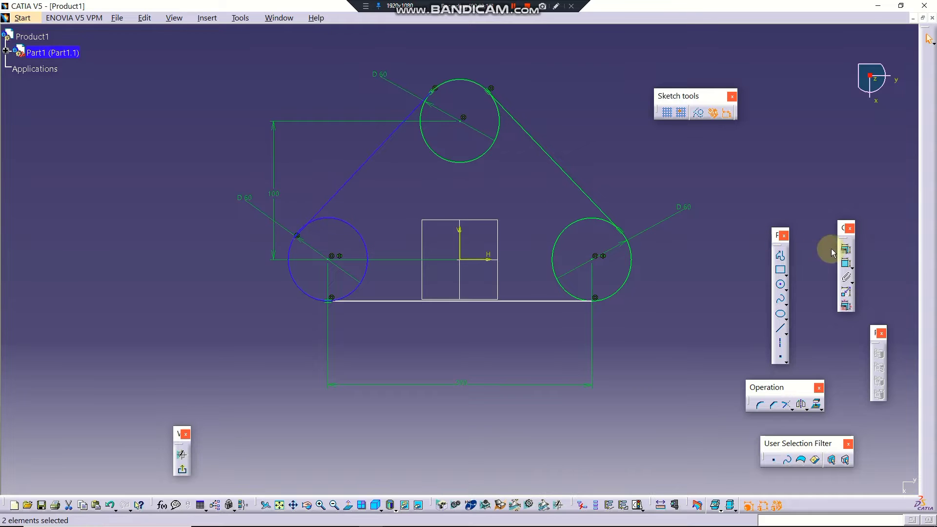
{"action": "left_click", "coordinate": [846, 250]}
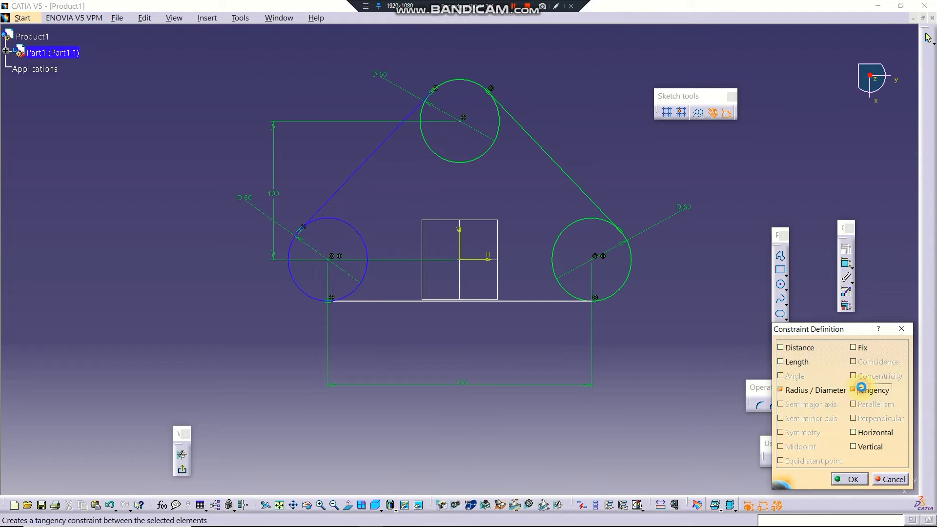
{"action": "left_click", "coordinate": [851, 480]}
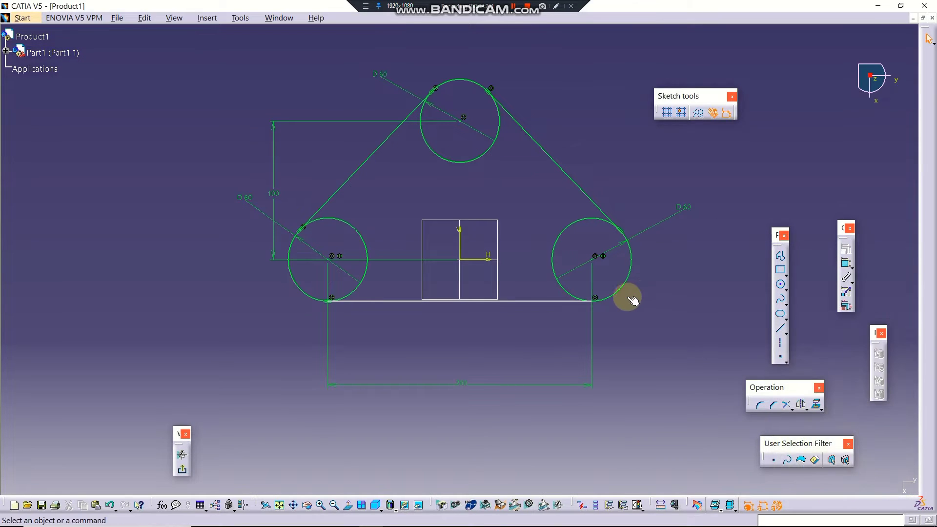
Make the horizontal bottom line tangent to the lower-right circle
{"action": "left_click", "coordinate": [565, 292]}
{"action": "left_click", "coordinate": [563, 302], "text": "ctrl"}
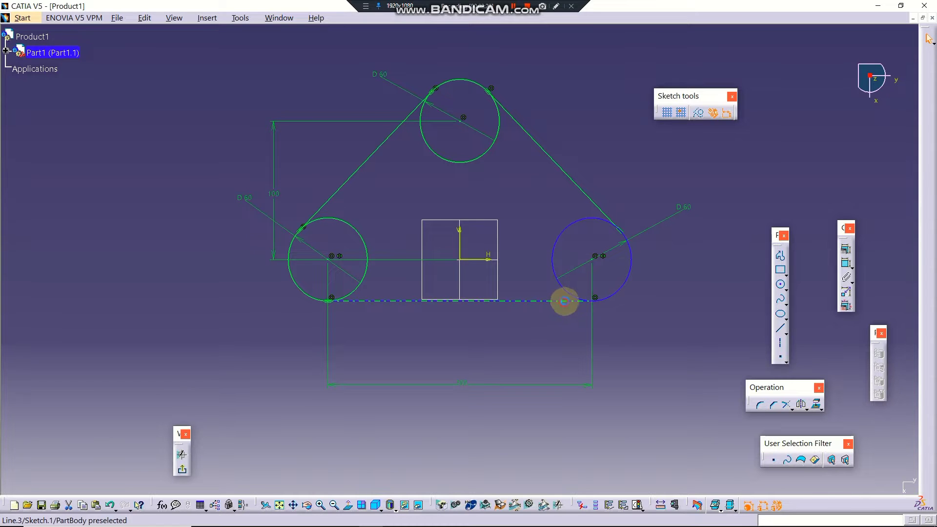
{"action": "left_click", "coordinate": [843, 250]}
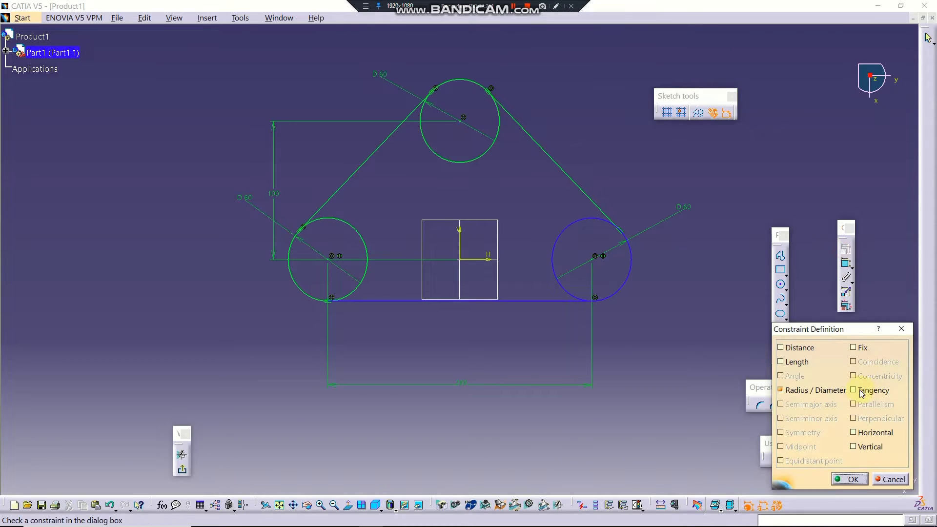
{"action": "left_click", "coordinate": [874, 390]}
{"action": "left_click", "coordinate": [852, 479]}
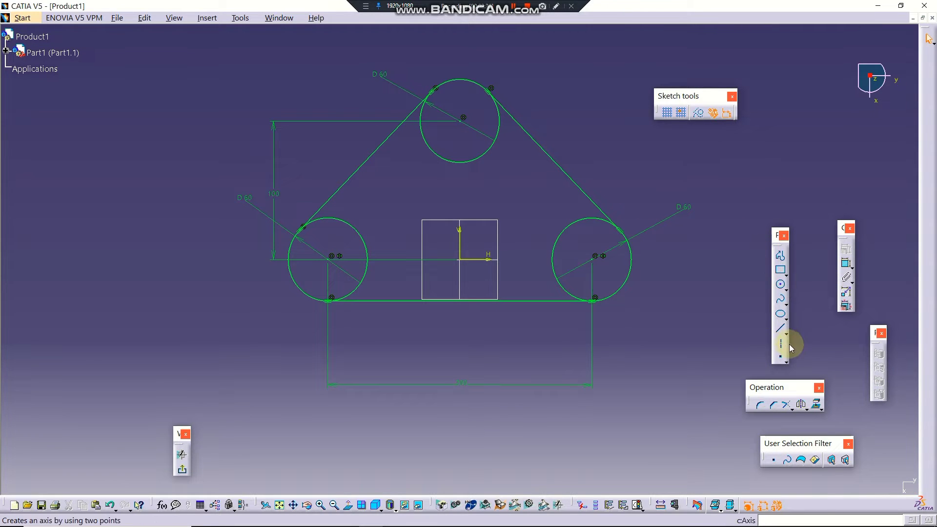
Quick-trim the inner arcs of all three circles, leaving only the rounded corners of the outline
{"action": "left_click", "coordinate": [791, 409]}
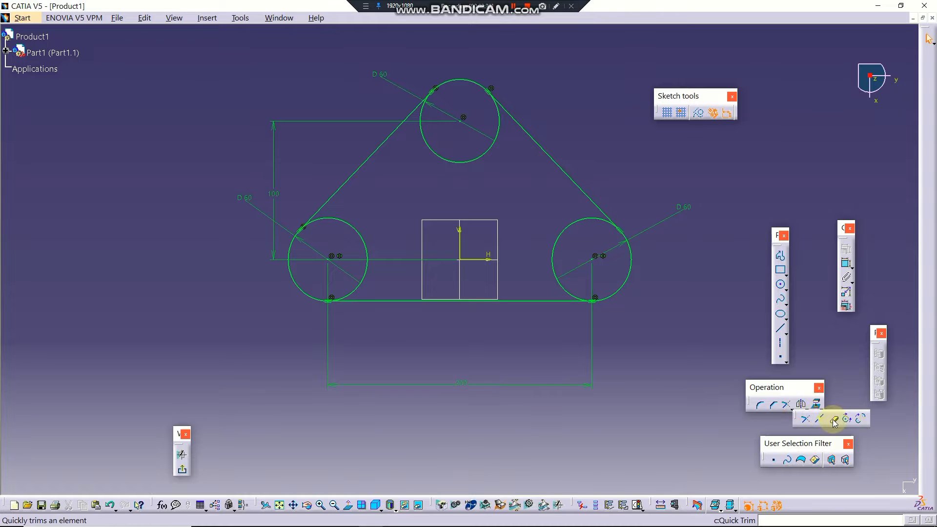
{"action": "left_click", "coordinate": [835, 423]}
{"action": "left_click", "coordinate": [556, 242]}
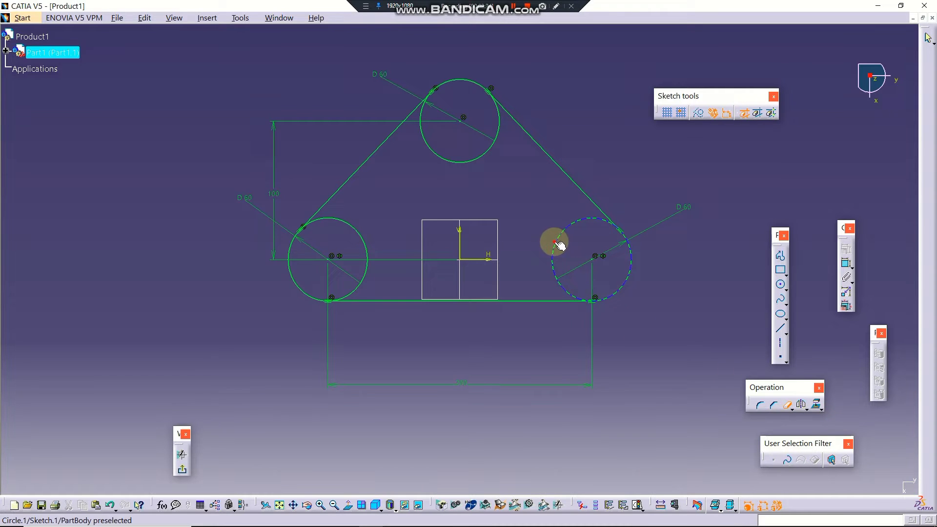
{"action": "left_click", "coordinate": [477, 157]}
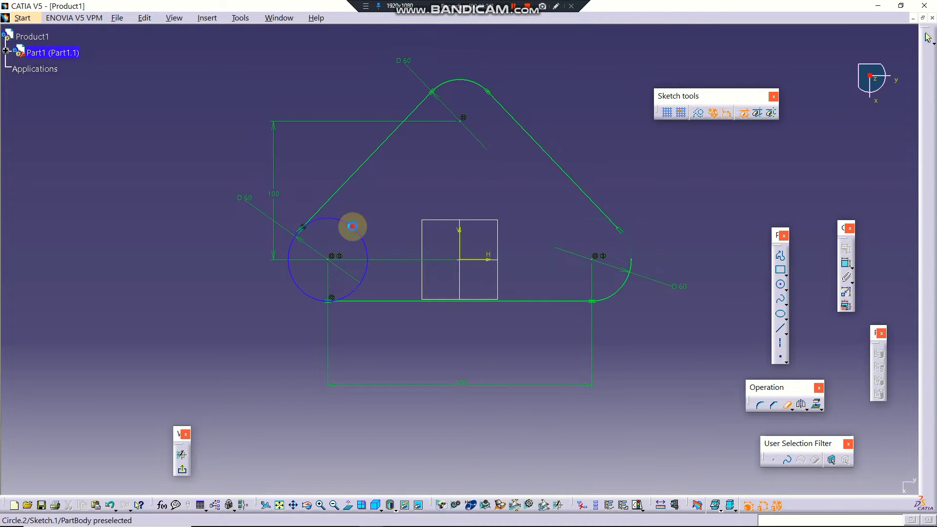
{"action": "left_click", "coordinate": [352, 226]}
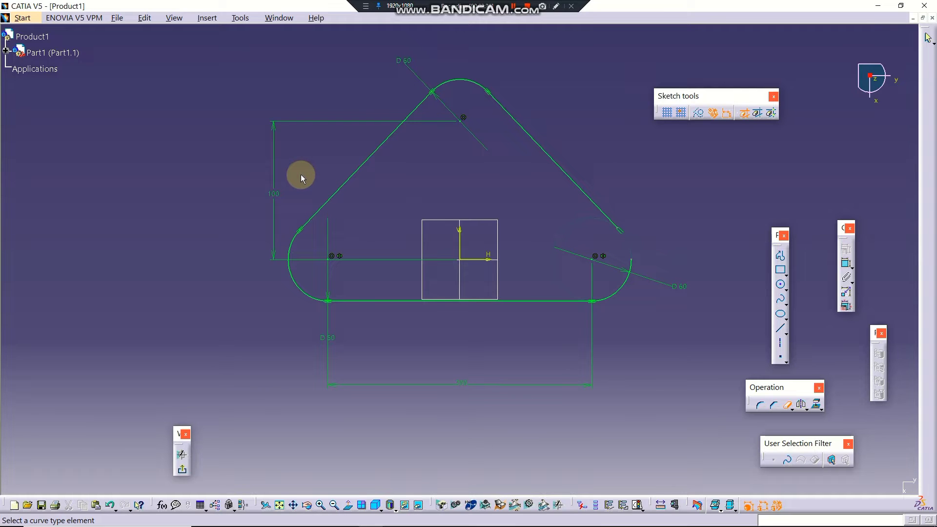
Leave the sketch and try to pad the profile
{"action": "left_click", "coordinate": [182, 470]}
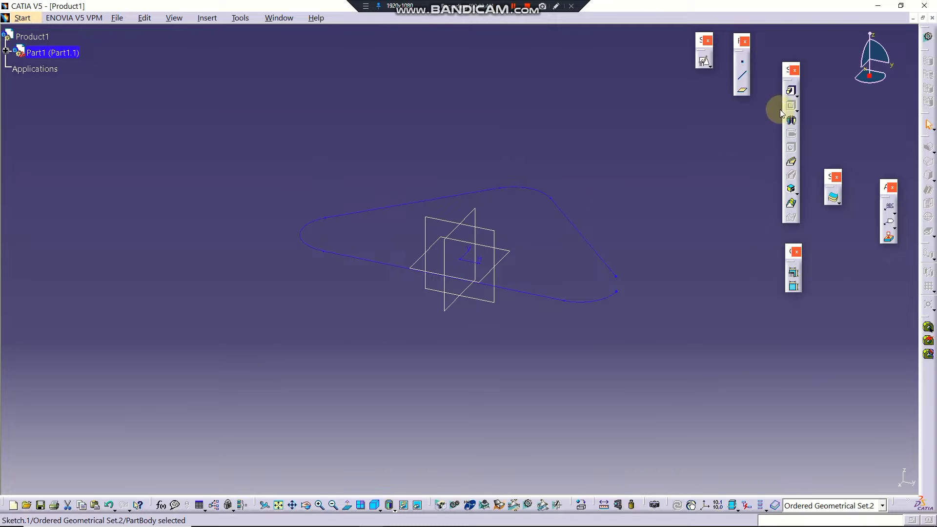
{"action": "left_click", "coordinate": [791, 91]}
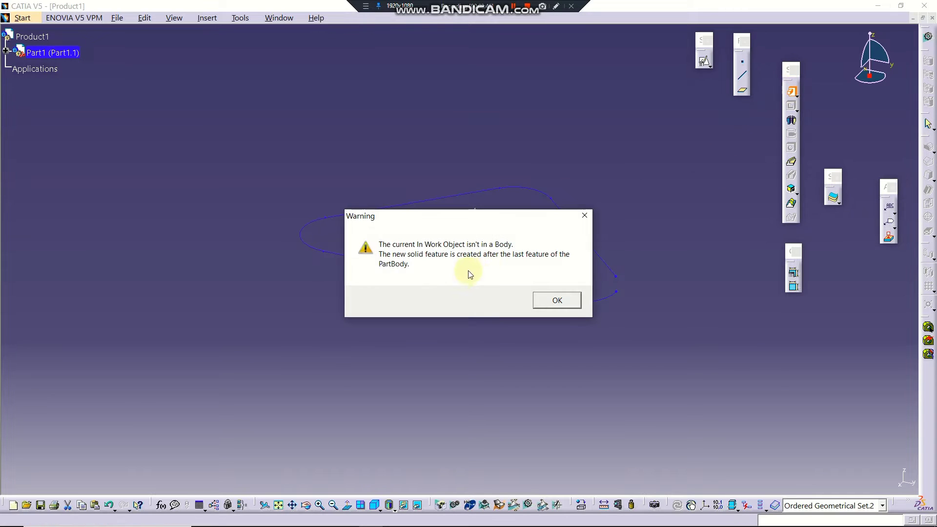
{"action": "left_click", "coordinate": [551, 296]}
{"action": "left_click", "coordinate": [502, 300]}
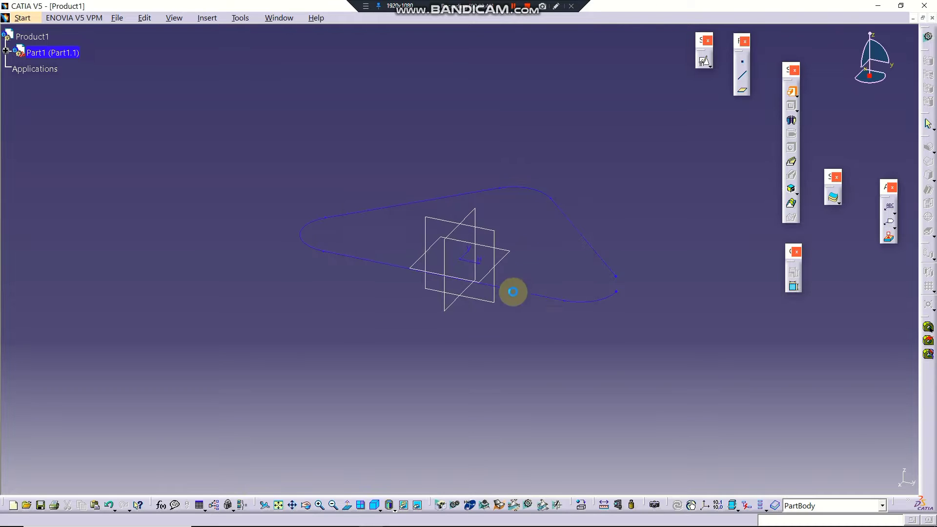
{"action": "left_click", "coordinate": [906, 291]}
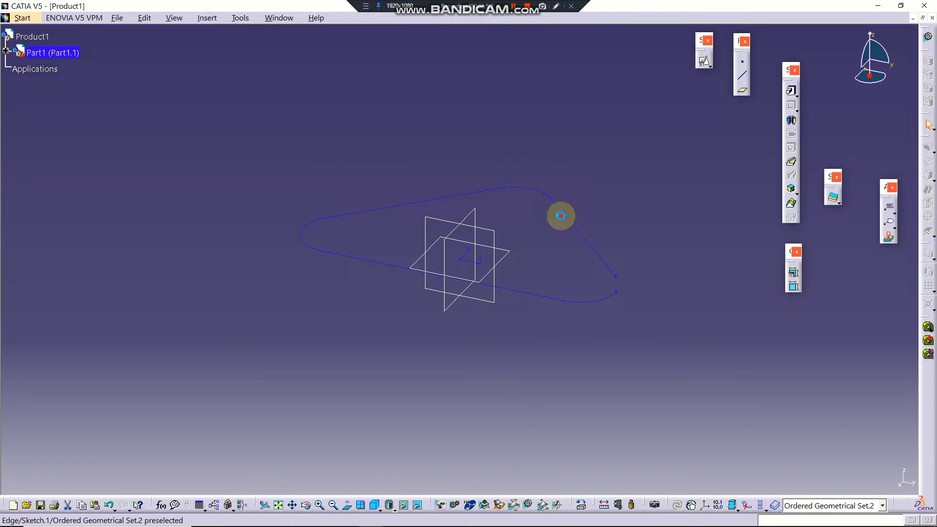
Reopen the profile sketch and make the right sloping line's lower endpoint coincident with the free end of the lower-right arc
{"action": "double_click", "coordinate": [561, 216]}
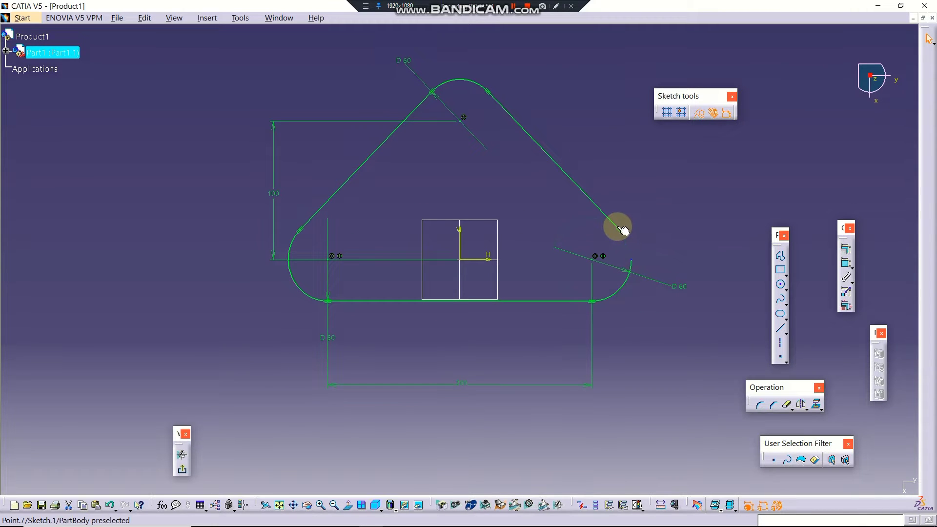
{"action": "left_click", "coordinate": [843, 252]}
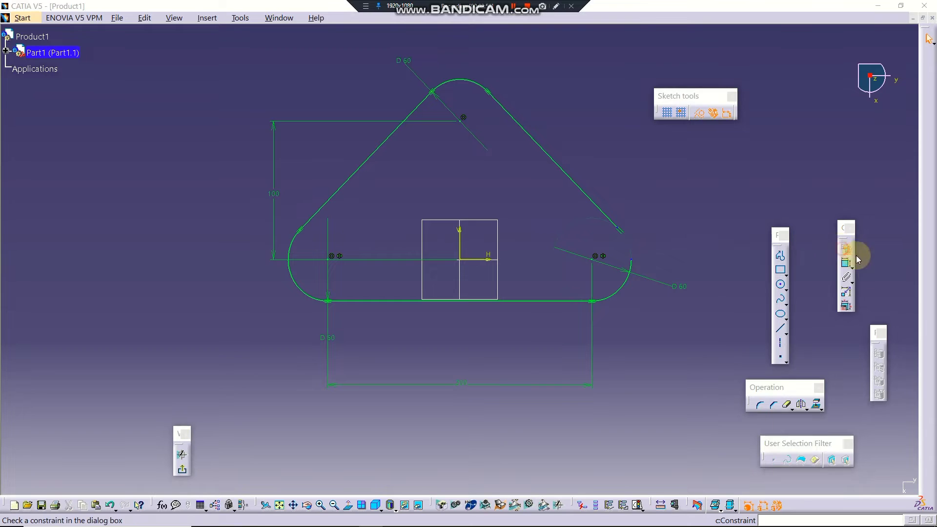
{"action": "left_click", "coordinate": [850, 478]}
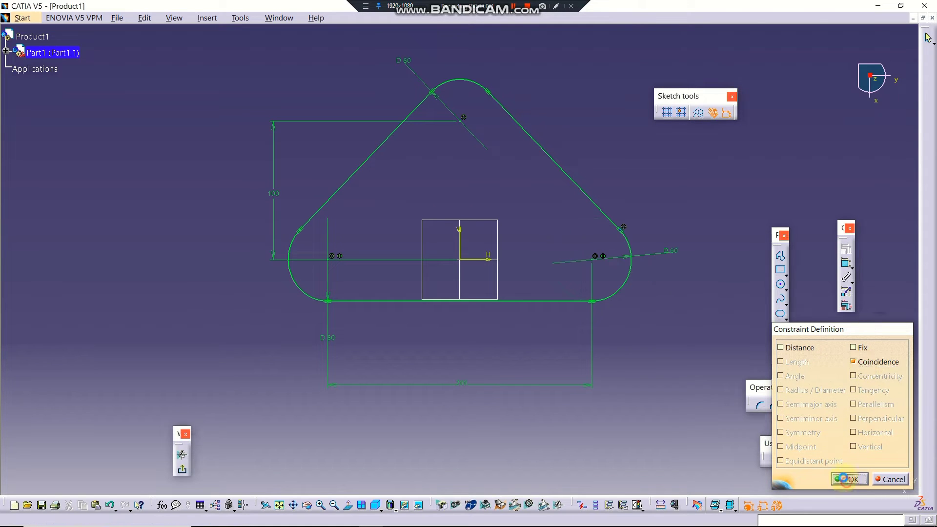
Exit the sketch and pad the rounded triangular profile with a length of 20 mm
{"action": "left_click", "coordinate": [181, 470]}
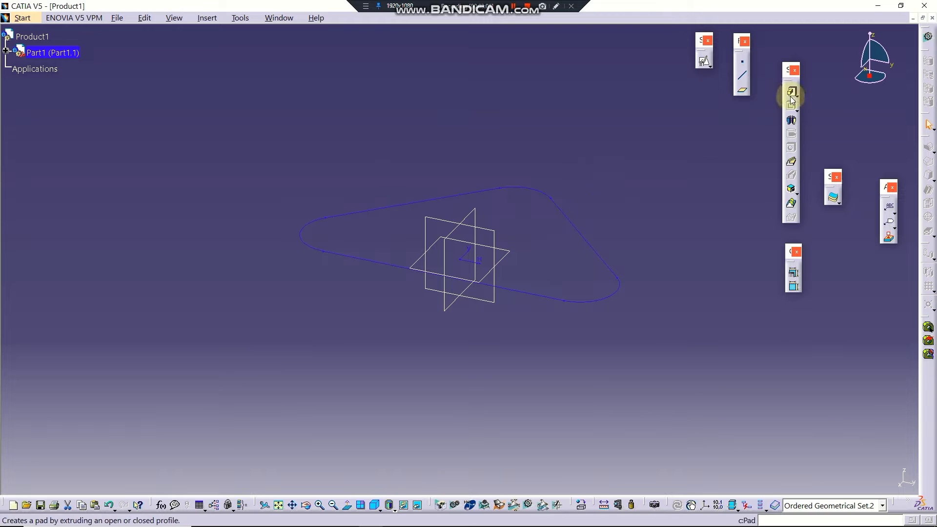
{"action": "left_click", "coordinate": [791, 90]}
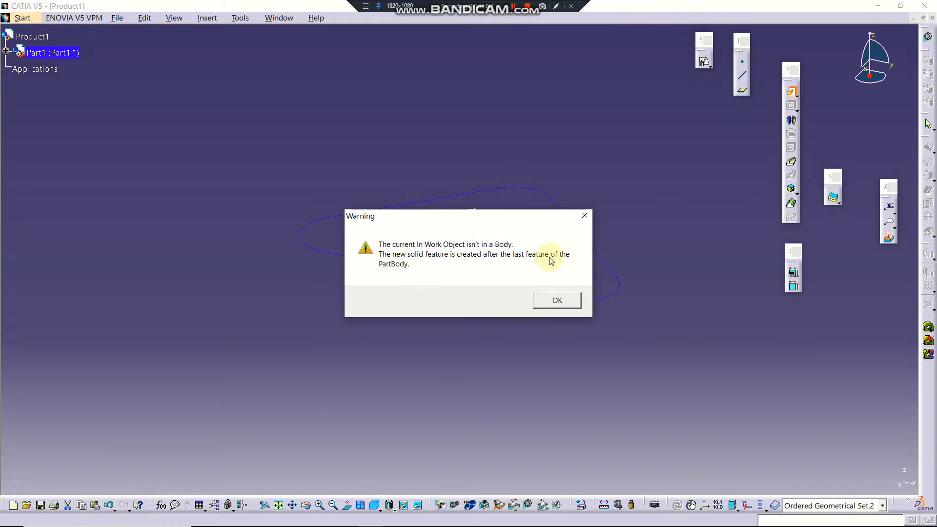
{"action": "left_click", "coordinate": [557, 300]}
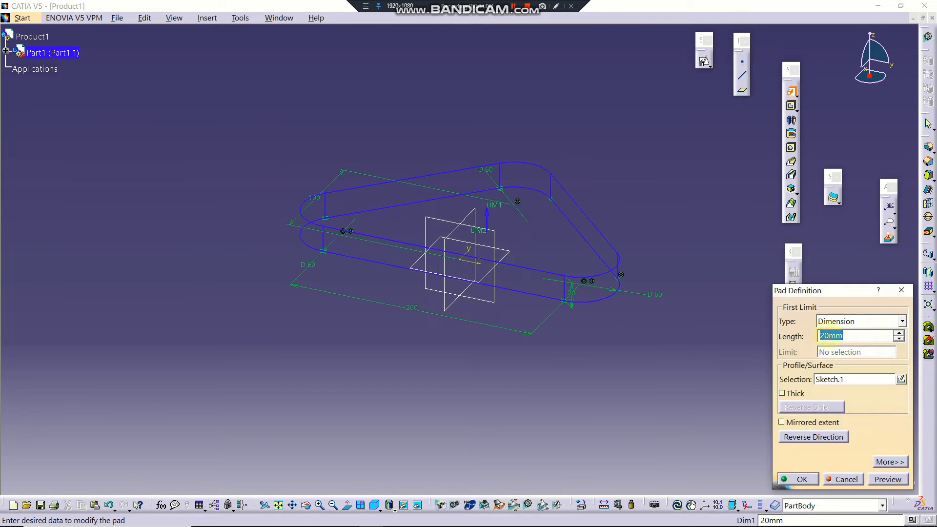
{"action": "left_click", "coordinate": [887, 480]}
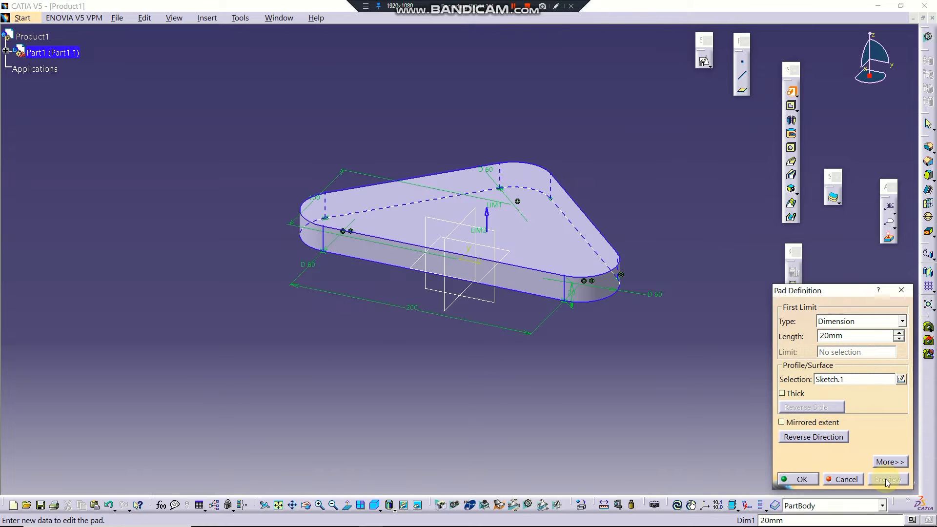
{"action": "left_click", "coordinate": [804, 479]}
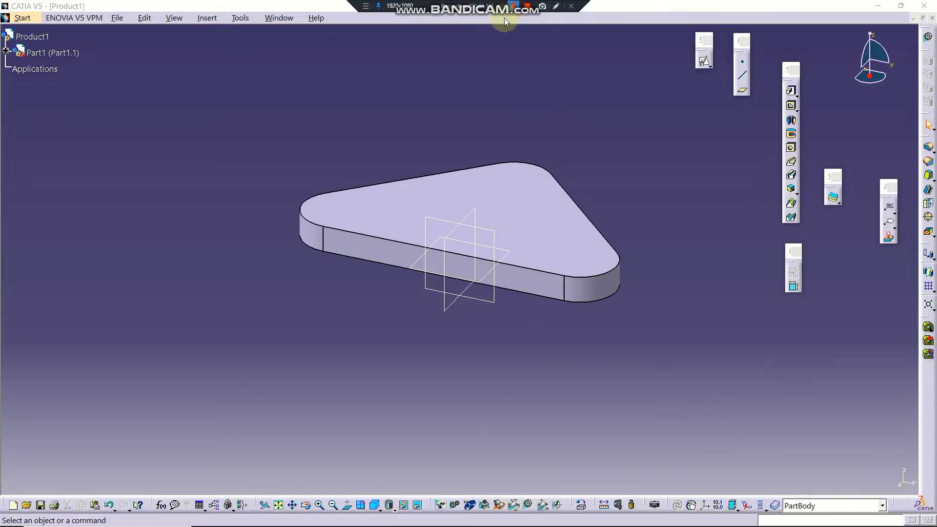
Start a positioned sketch on the plate's top face, keeping the implicit origin and orientation
{"action": "left_click", "coordinate": [549, 241]}
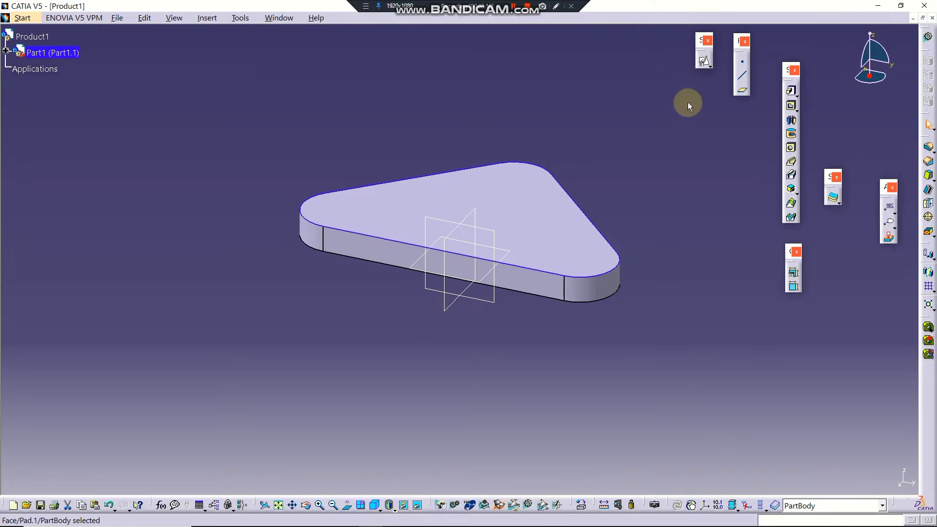
{"action": "left_click", "coordinate": [704, 61]}
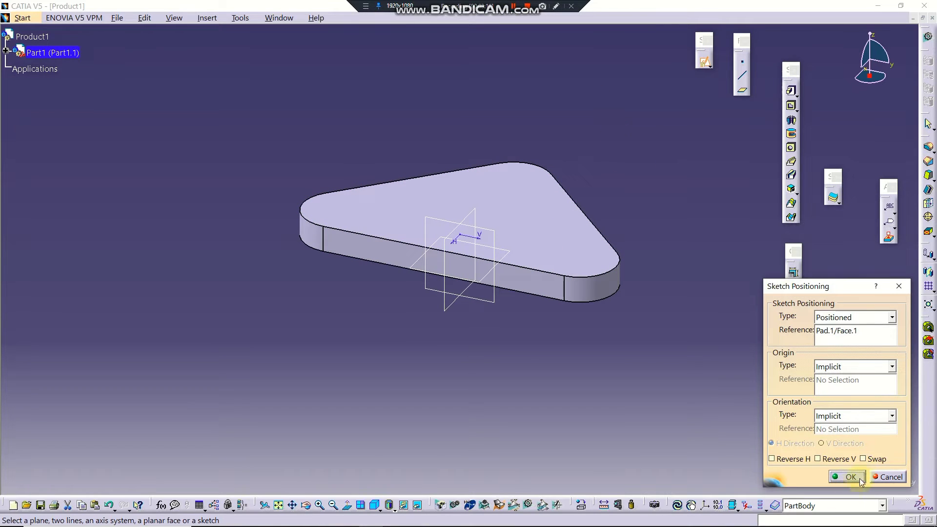
{"action": "left_click", "coordinate": [847, 477]}
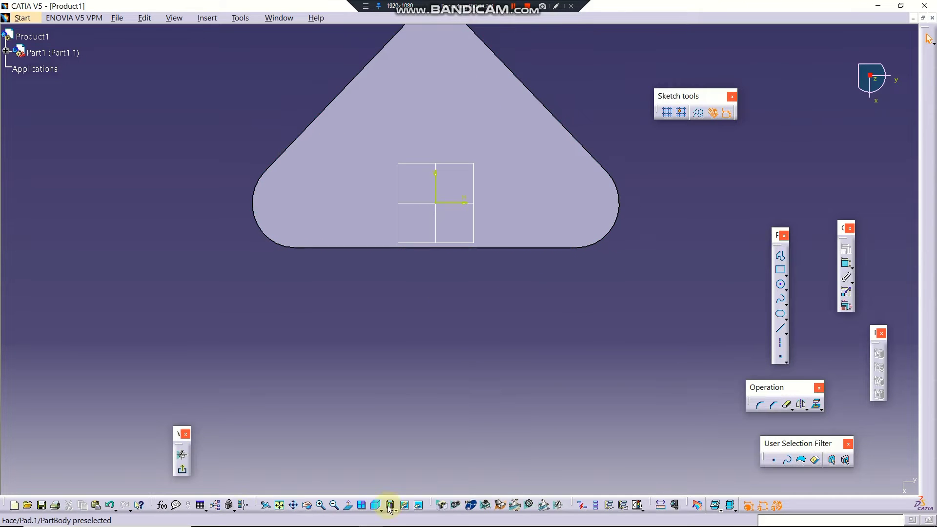
Draw one circle inside each of the plate's three rounded corners, the right one about 32 mm in diameter
{"action": "left_click", "coordinate": [295, 508]}
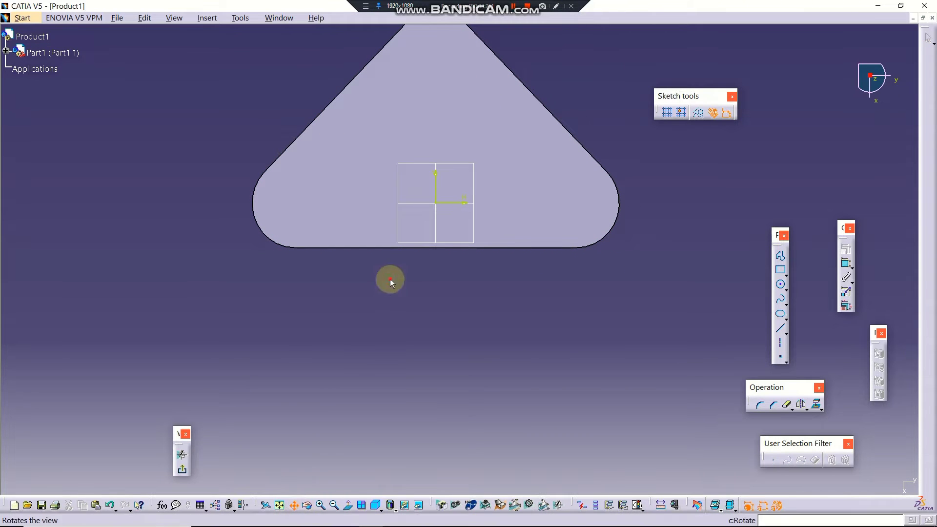
{"action": "left_click_drag", "start_coordinate": [390, 279], "coordinate": [426, 368]}
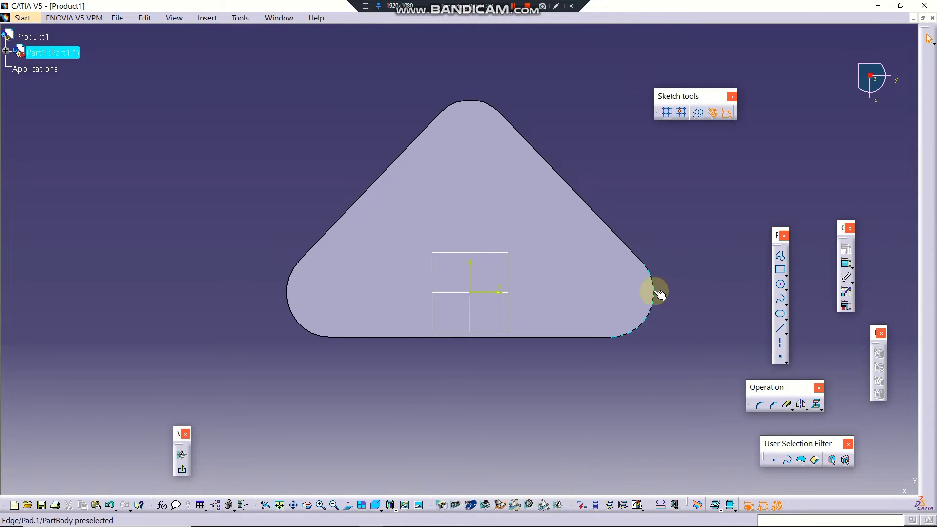
{"action": "left_click", "coordinate": [781, 286]}
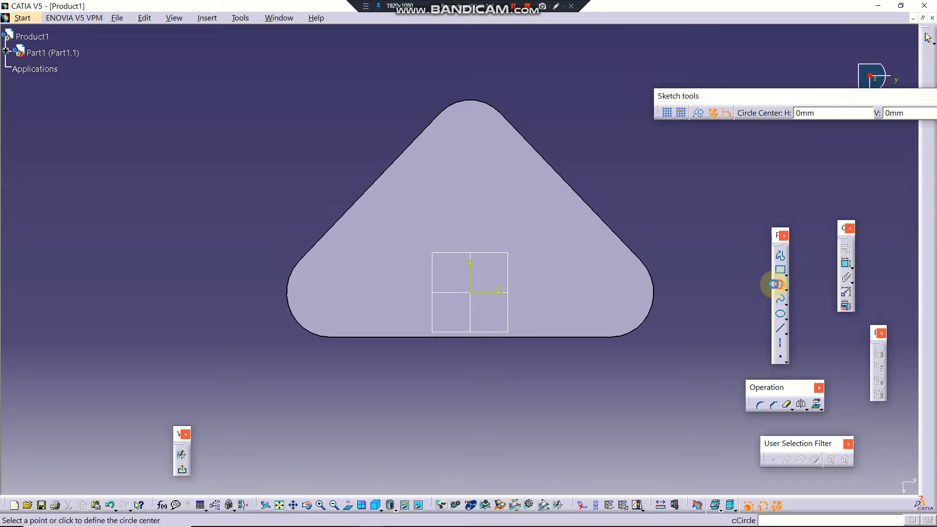
{"action": "left_click", "coordinate": [611, 292]}
{"action": "left_click", "coordinate": [635, 286]}
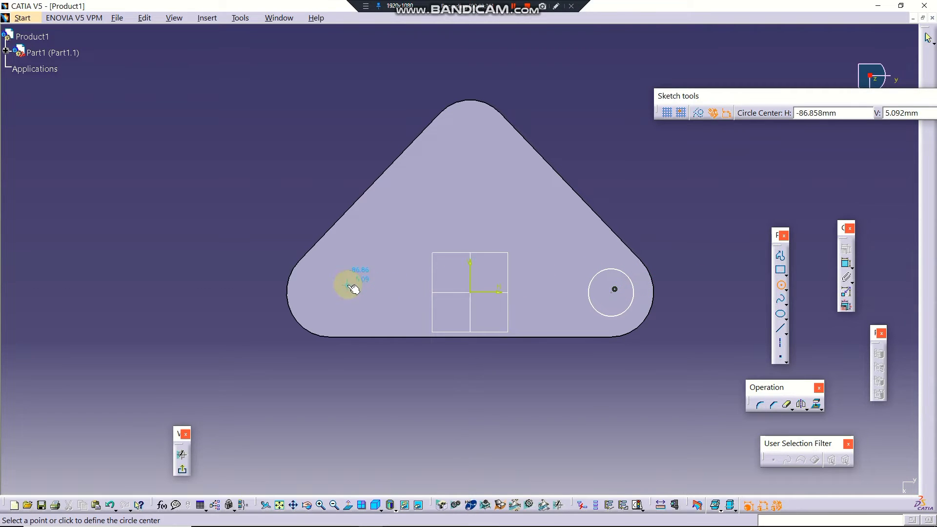
{"action": "left_click", "coordinate": [327, 293]}
{"action": "left_click", "coordinate": [345, 282]}
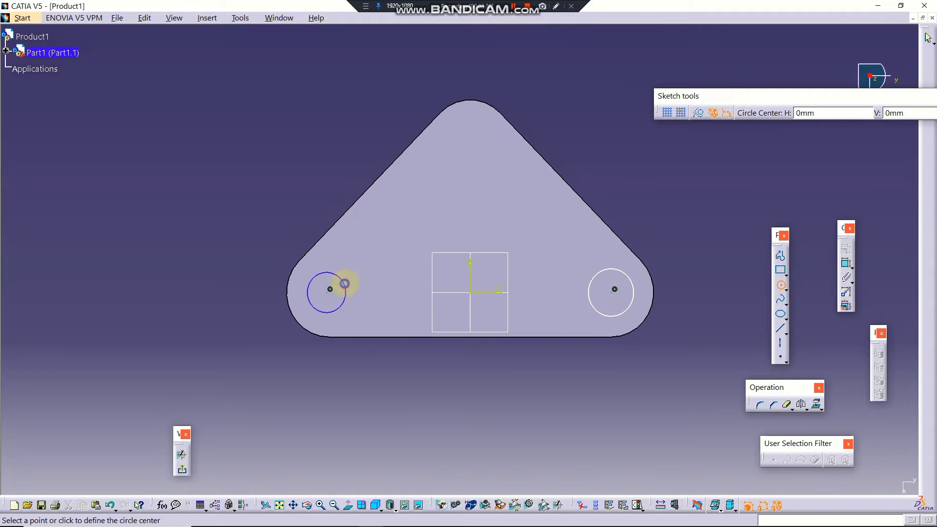
{"action": "left_click", "coordinate": [470, 140]}
{"action": "left_click", "coordinate": [490, 131]}
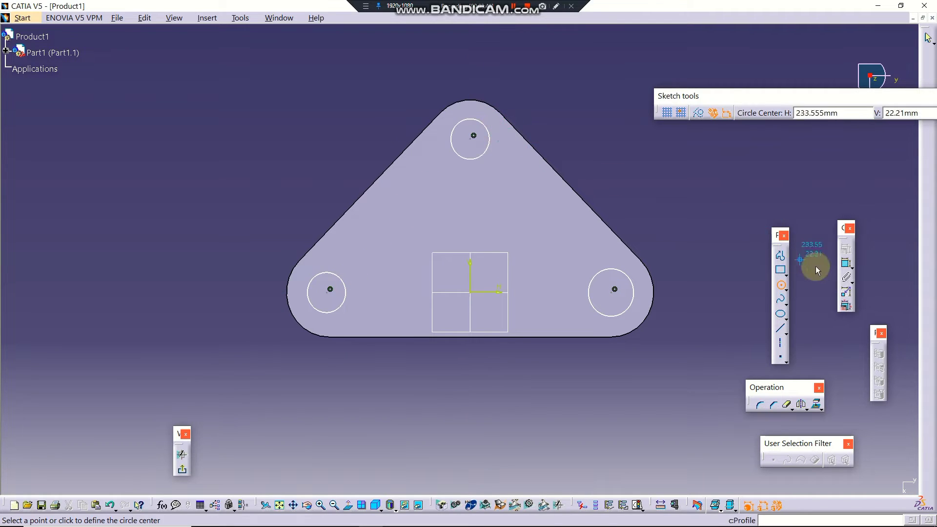
{"action": "left_click", "coordinate": [781, 285]}
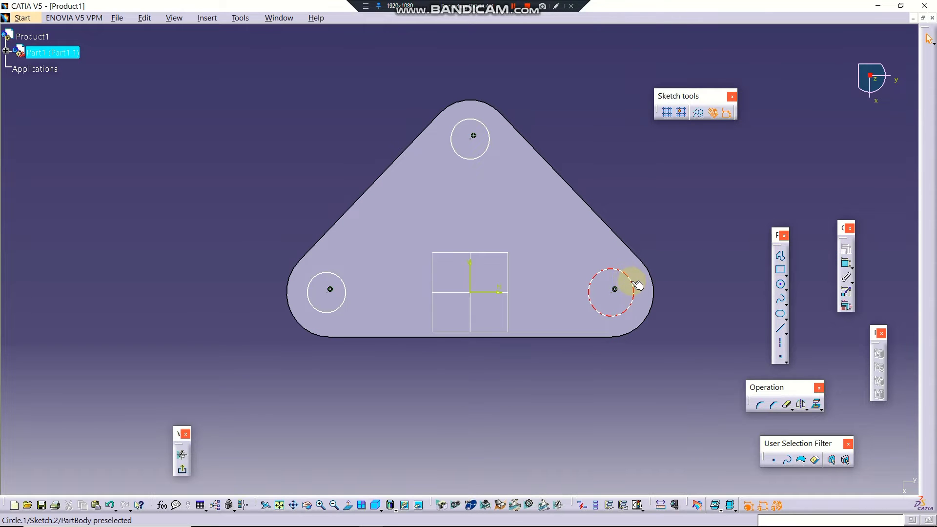
Dimension the circles in the lower right and lower left corners and set both diameters to 30 mm
{"action": "left_click", "coordinate": [846, 264]}
{"action": "left_click", "coordinate": [627, 277]}
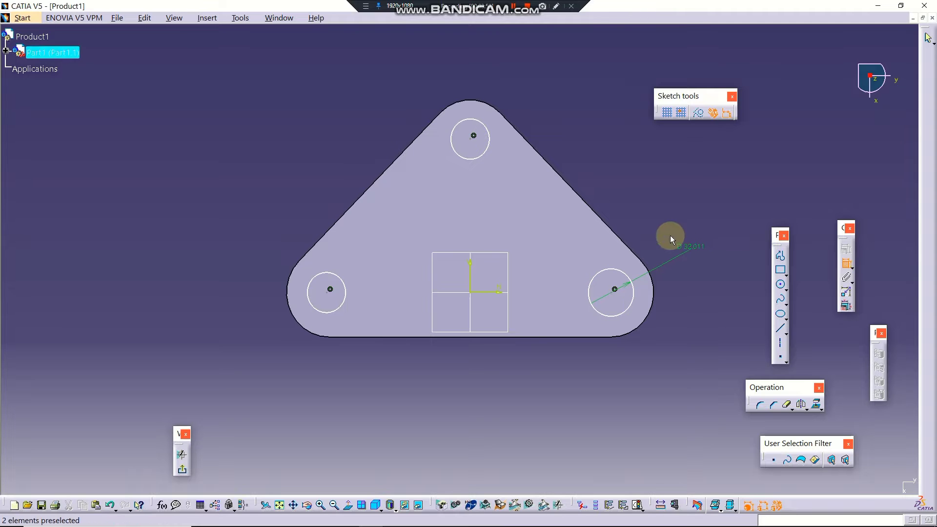
{"action": "double_click", "coordinate": [689, 245]}
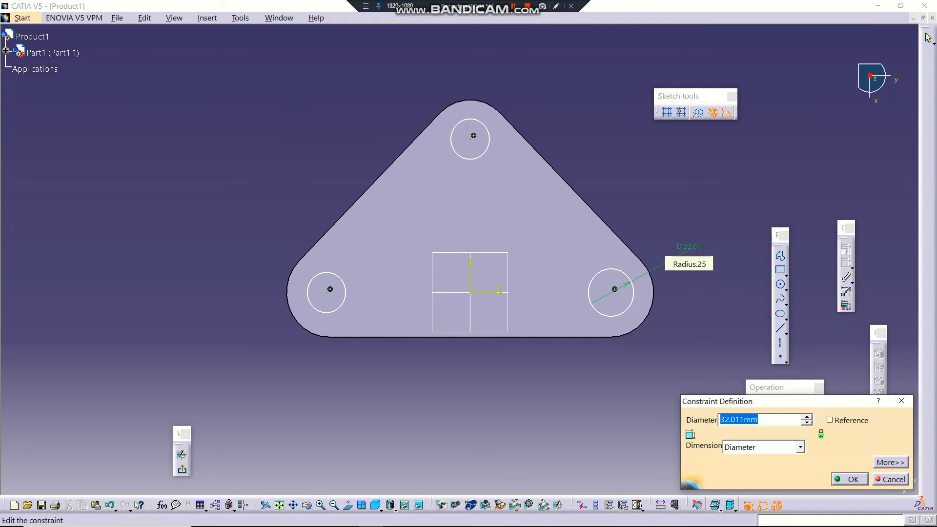
{"action": "key", "text": "Return"}
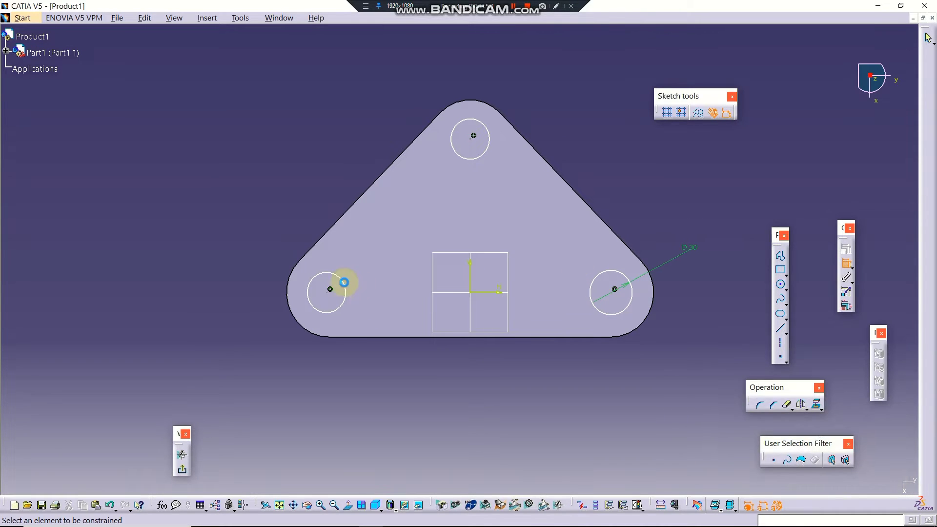
{"action": "left_click", "coordinate": [336, 273]}
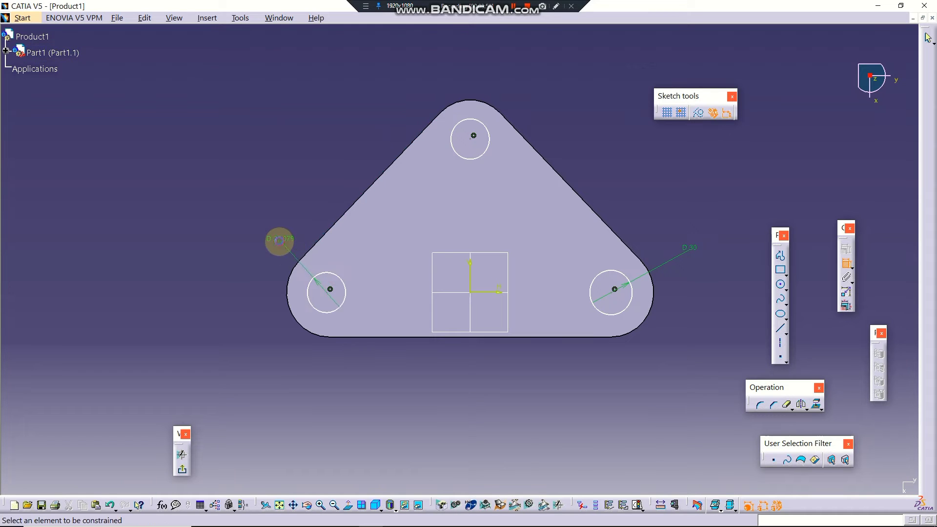
{"action": "double_click", "coordinate": [279, 239]}
{"action": "type", "text": "30mm"}
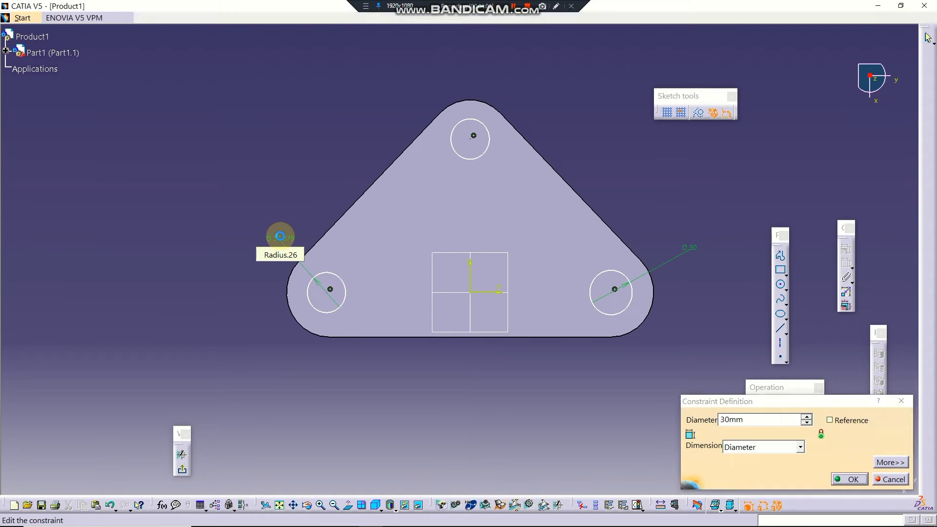
{"action": "key", "text": "Return"}
Dimension the circle in the plate's upper corner and set its diameter to 30 mm
{"action": "left_click", "coordinate": [450, 137]}
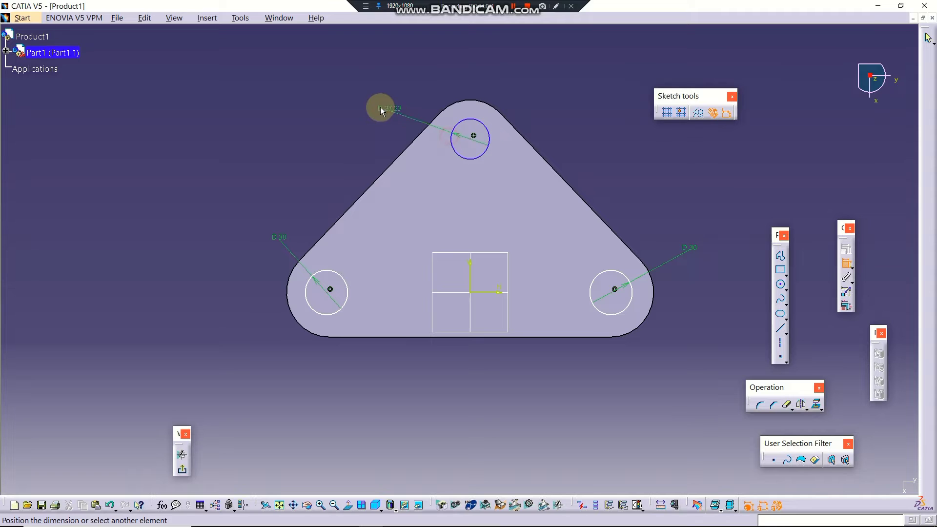
{"action": "left_click", "coordinate": [381, 111]}
{"action": "double_click", "coordinate": [376, 103]}
{"action": "type", "text": "30"}
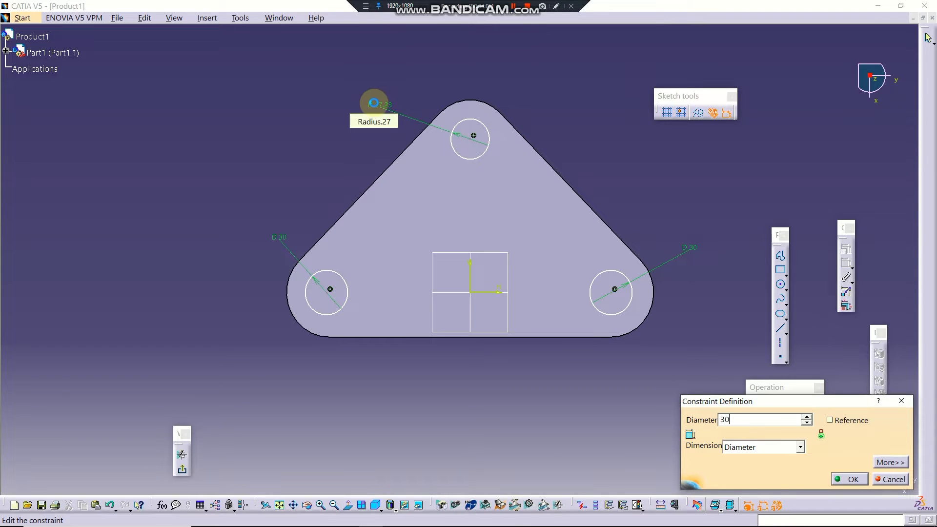
{"action": "key", "text": "Return"}
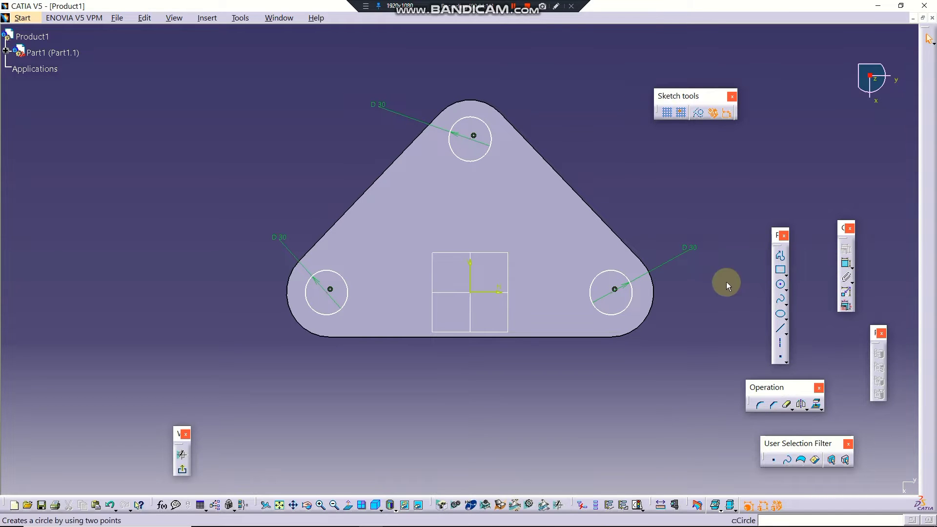
Project the plate's three rounded corner edges into the sketch and convert them to construction elements
{"action": "left_click", "coordinate": [654, 315]}
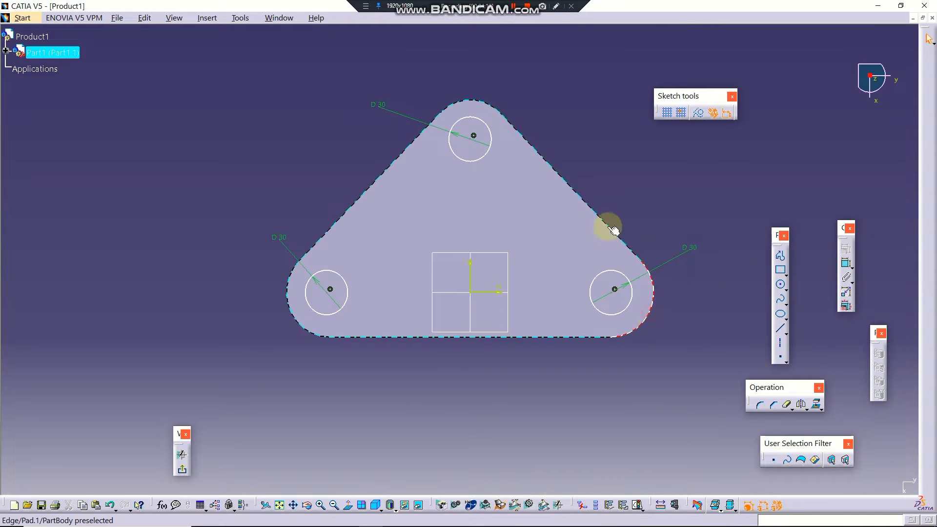
{"action": "left_click", "coordinate": [476, 100], "text": "ctrl"}
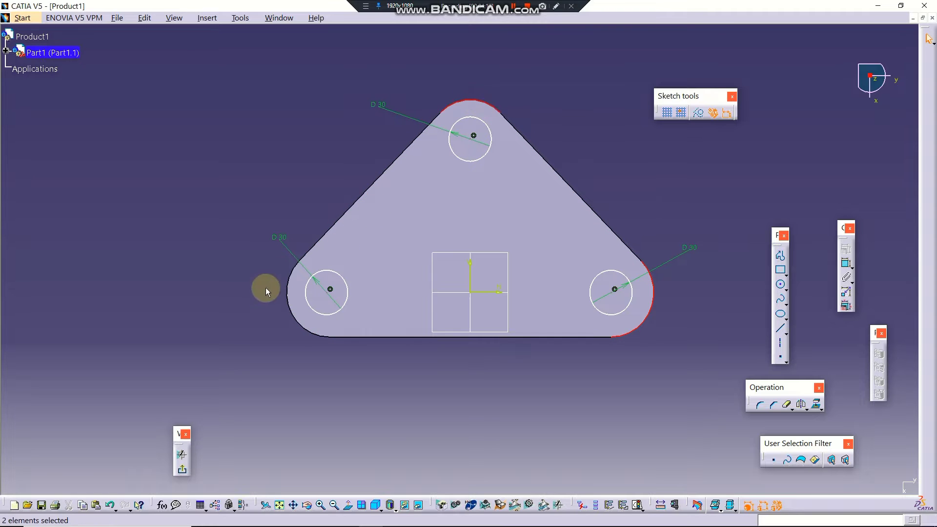
{"action": "left_click", "coordinate": [288, 293], "text": "ctrl"}
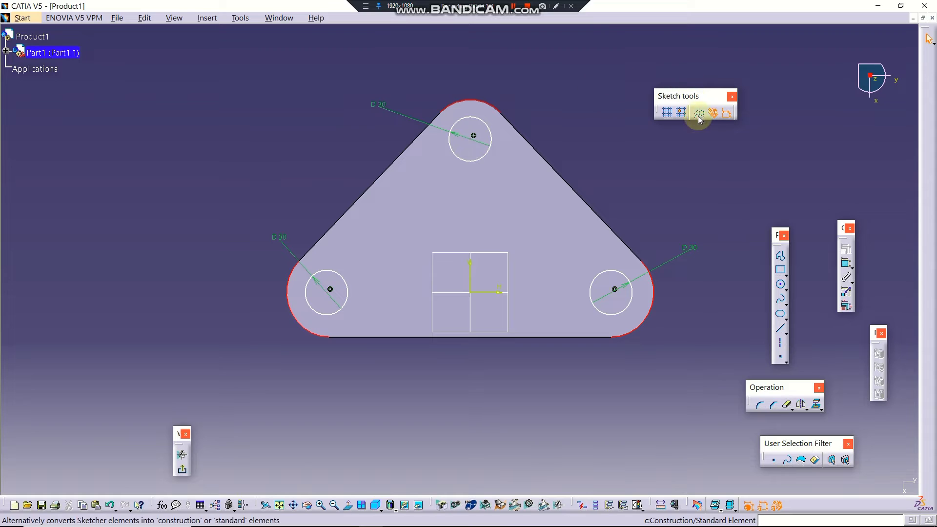
{"action": "left_click", "coordinate": [816, 404]}
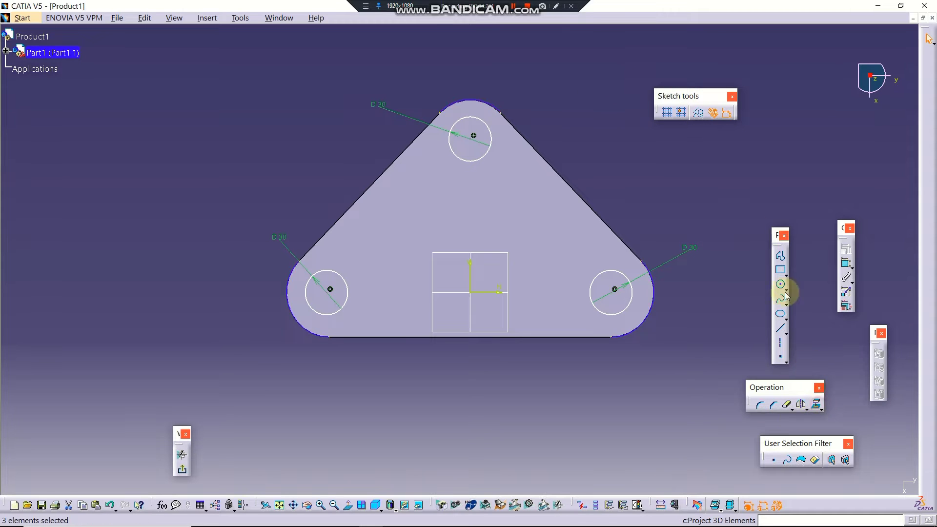
{"action": "left_click", "coordinate": [700, 114]}
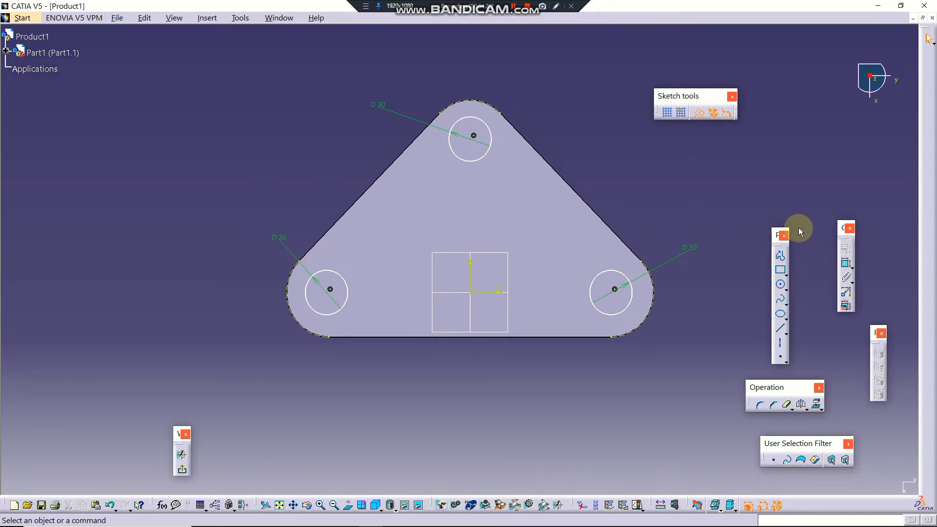
{"action": "left_click", "coordinate": [781, 287]}
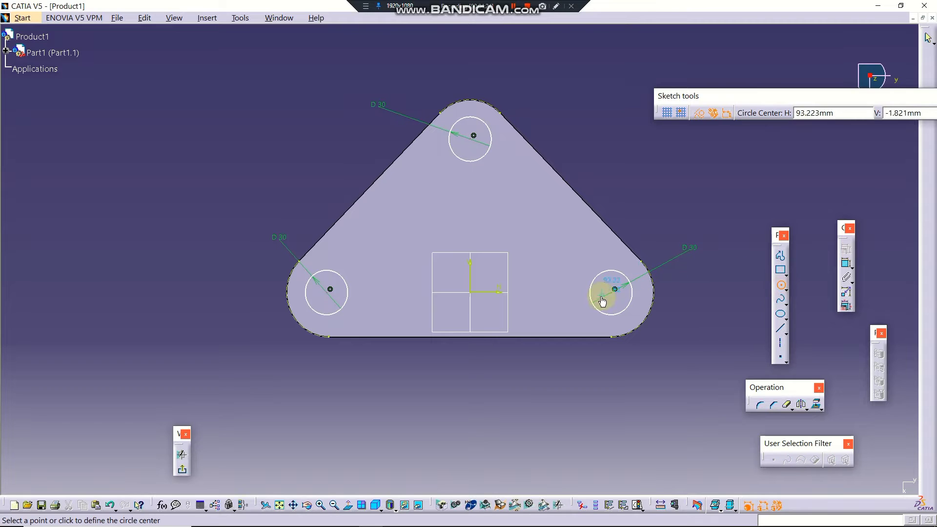
{"action": "left_click", "coordinate": [615, 290]}
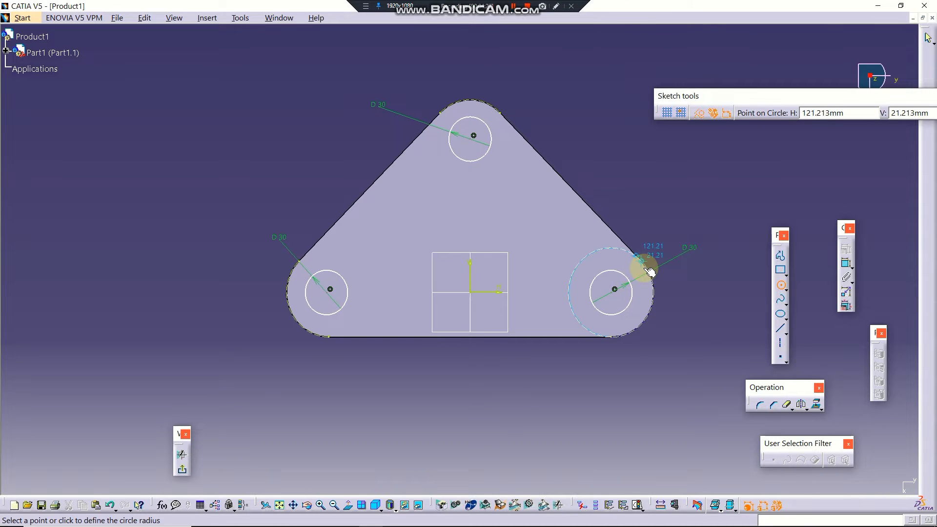
{"action": "left_click", "coordinate": [781, 285]}
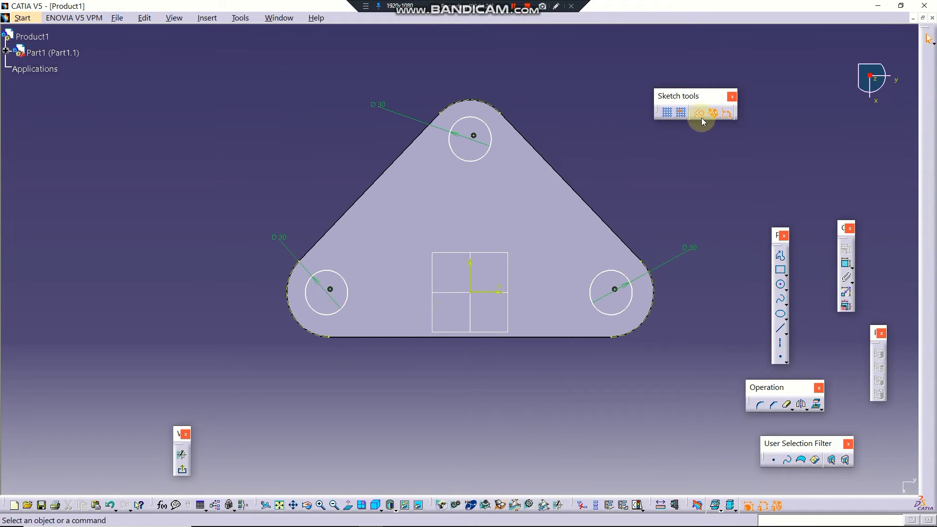
Draw a larger standard circle around each of the three 30 mm circles, centred on it and reaching towards the corner's rounded edge
{"action": "left_click", "coordinate": [781, 285]}
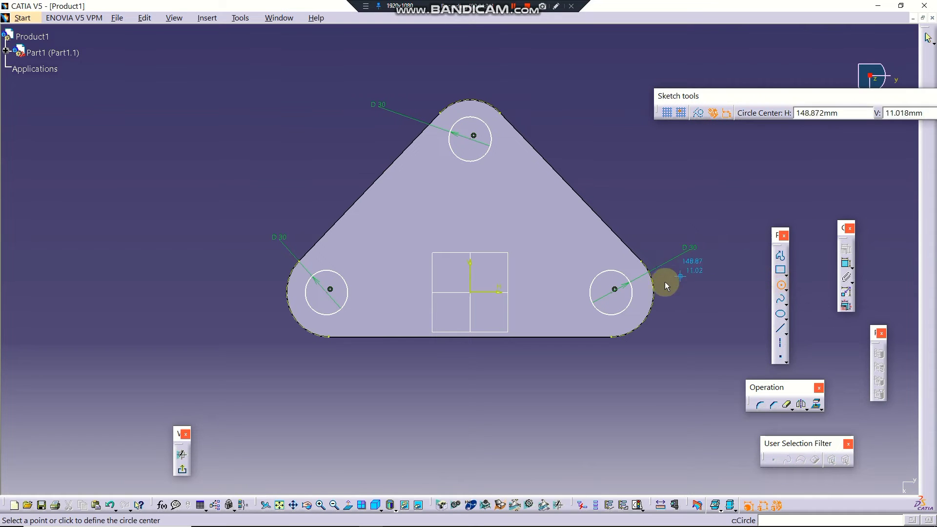
{"action": "left_click", "coordinate": [615, 290]}
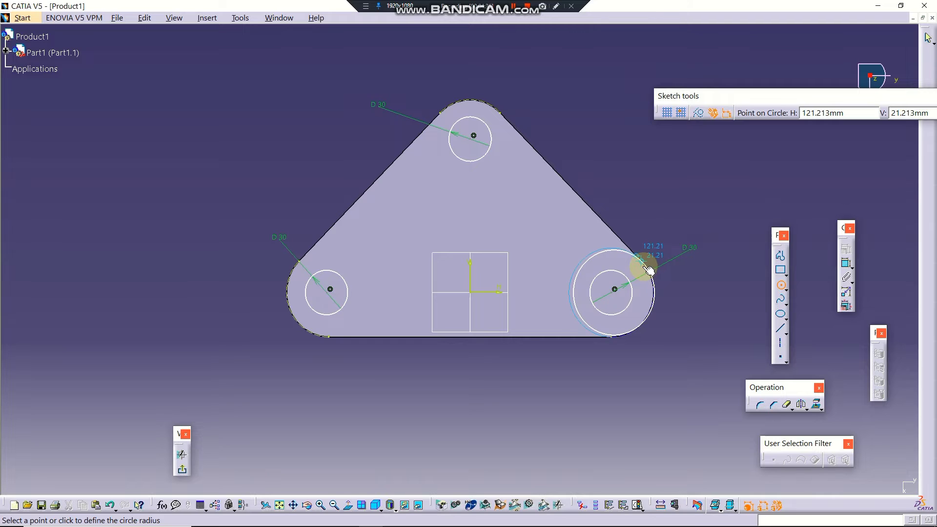
{"action": "left_click", "coordinate": [645, 270]}
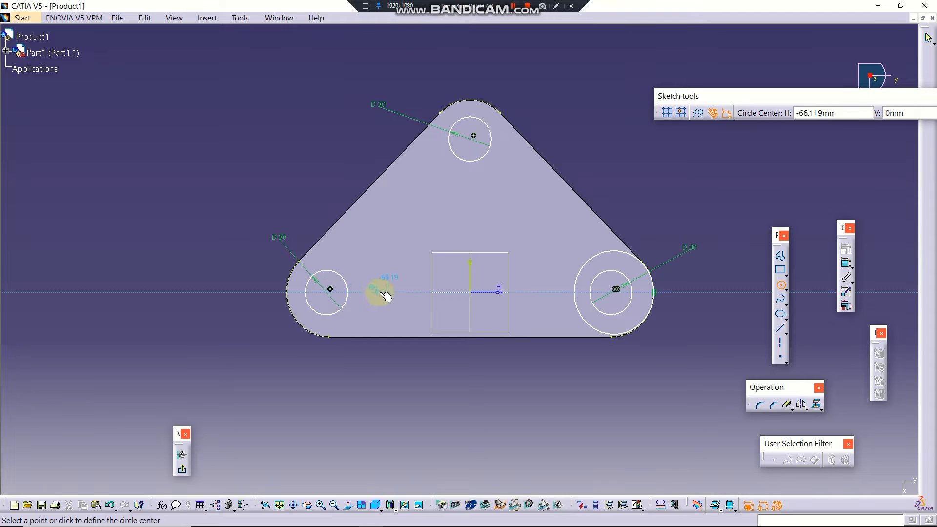
{"action": "left_click", "coordinate": [330, 289]}
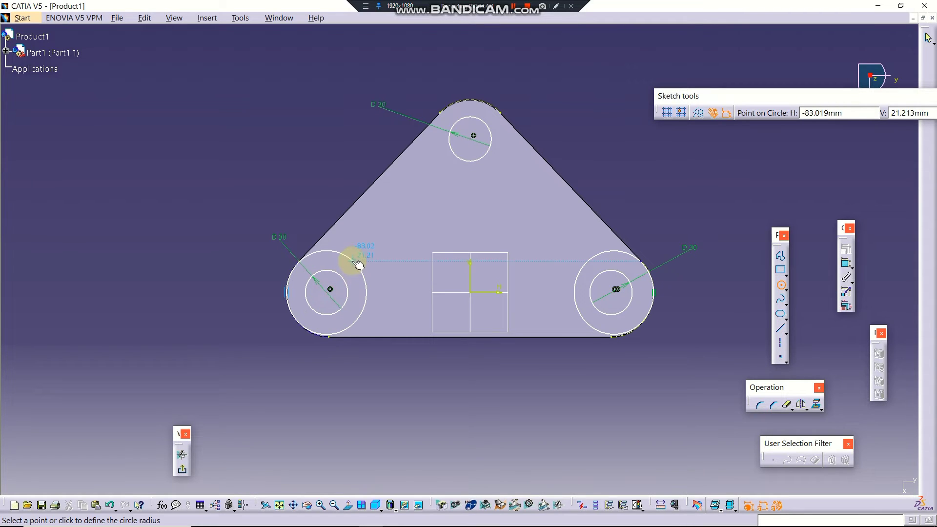
{"action": "left_click", "coordinate": [473, 136]}
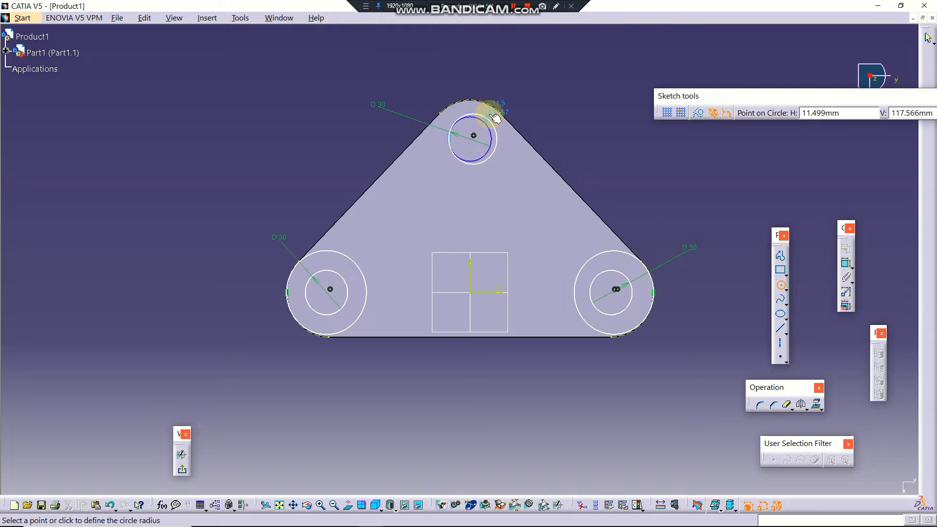
{"action": "left_click", "coordinate": [488, 109]}
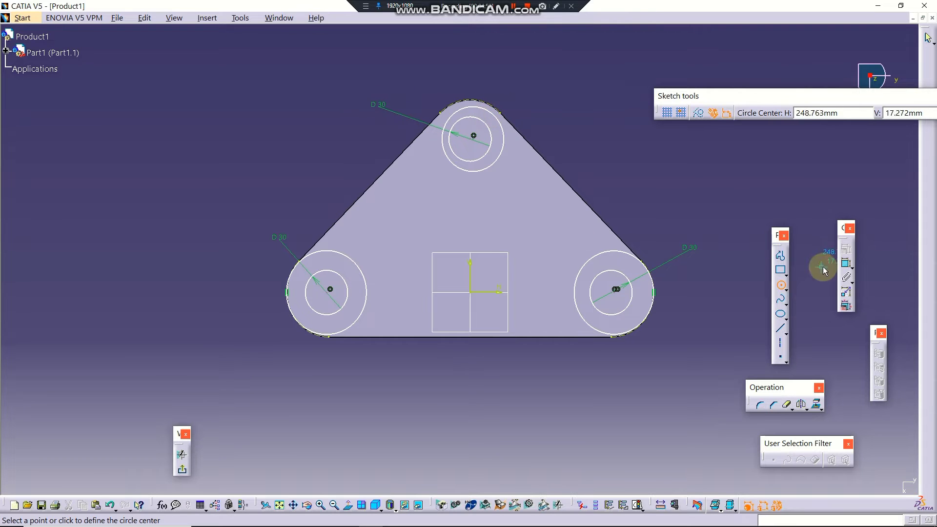
{"action": "left_click", "coordinate": [783, 286]}
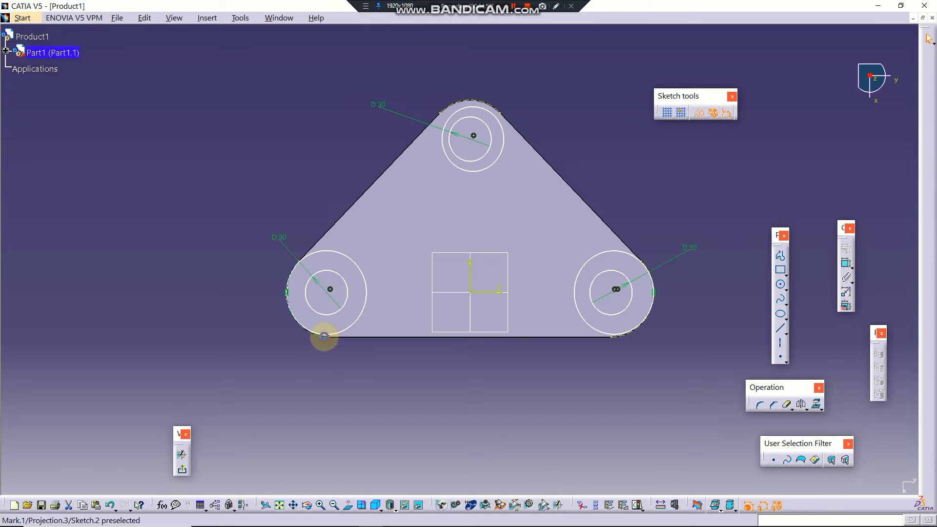
Constrain the larger circle in the lower left corner as concentric with the projected corner arc
{"action": "left_click", "coordinate": [325, 336]}
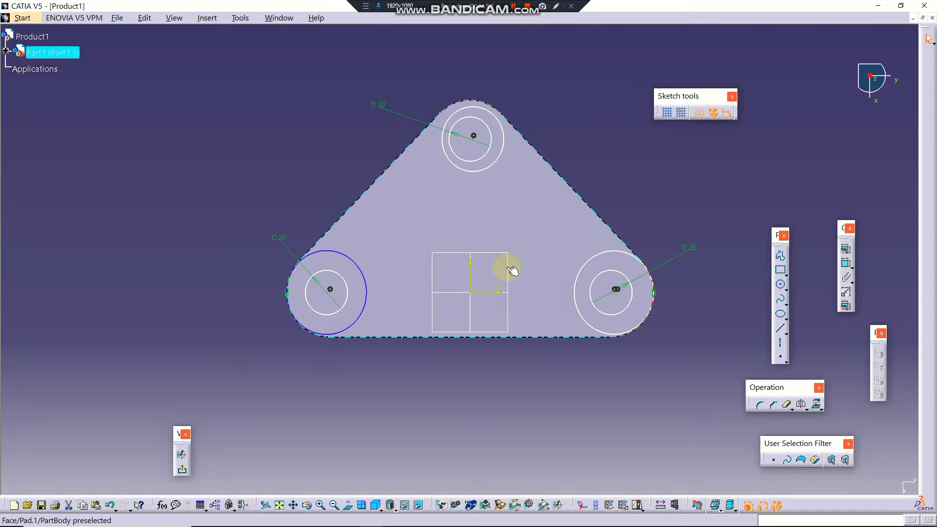
{"action": "left_click", "coordinate": [846, 249]}
{"action": "left_click", "coordinate": [876, 376]}
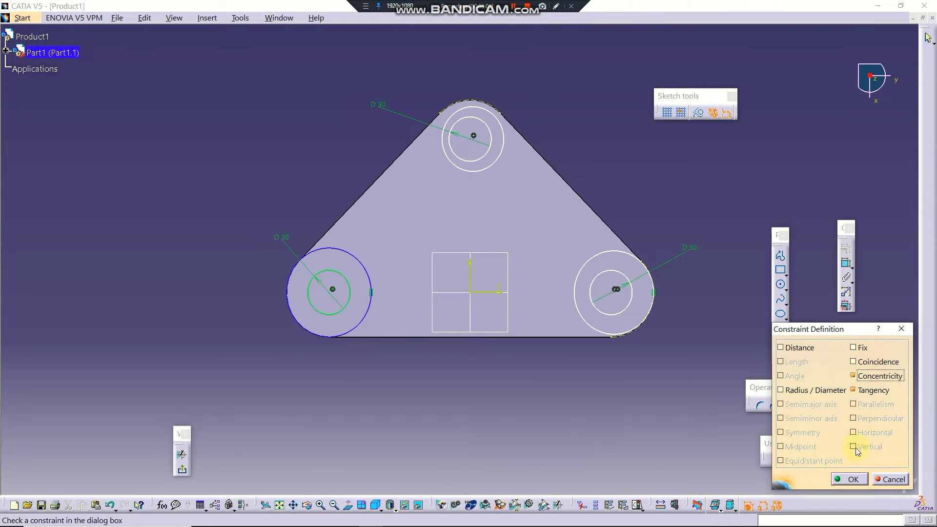
{"action": "left_click", "coordinate": [852, 480]}
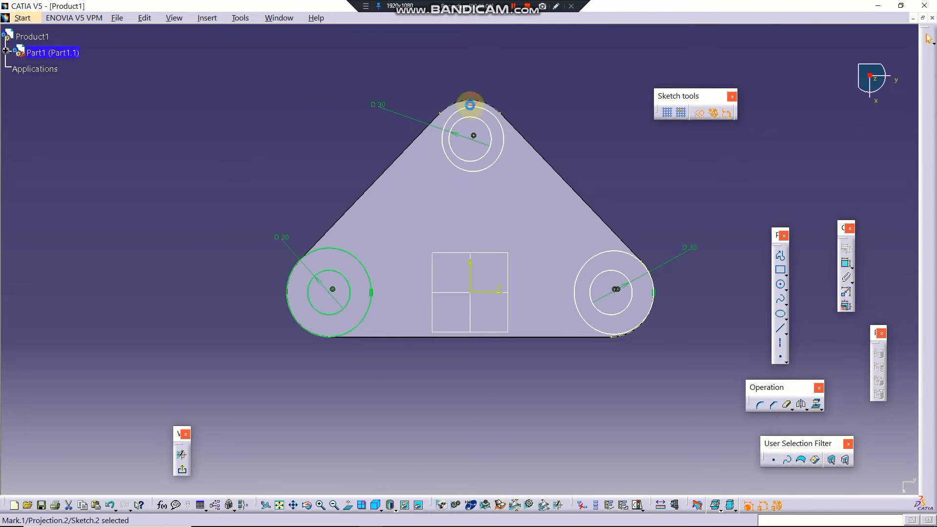
Try to make the larger circle in the upper corner concentric with the projected corner arc
{"action": "left_click", "coordinate": [470, 107]}
{"action": "left_click", "coordinate": [846, 249]}
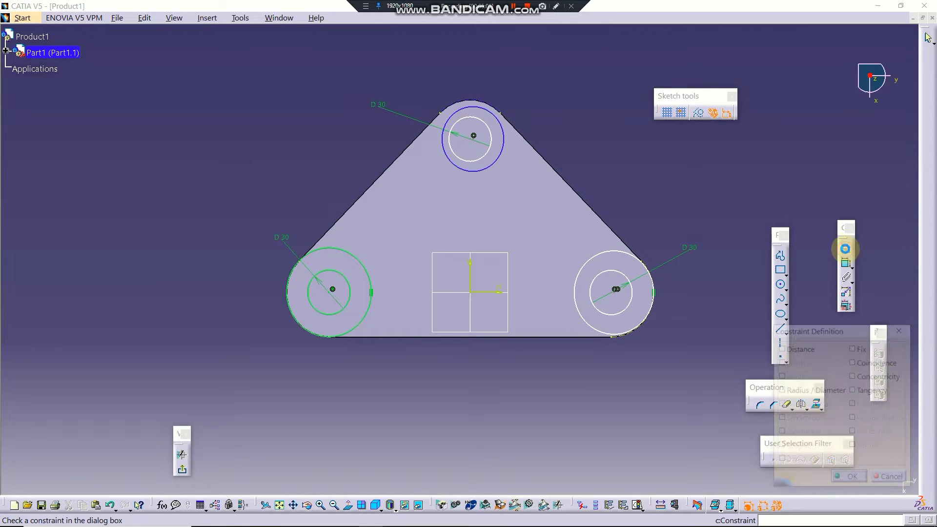
{"action": "left_click", "coordinate": [859, 376]}
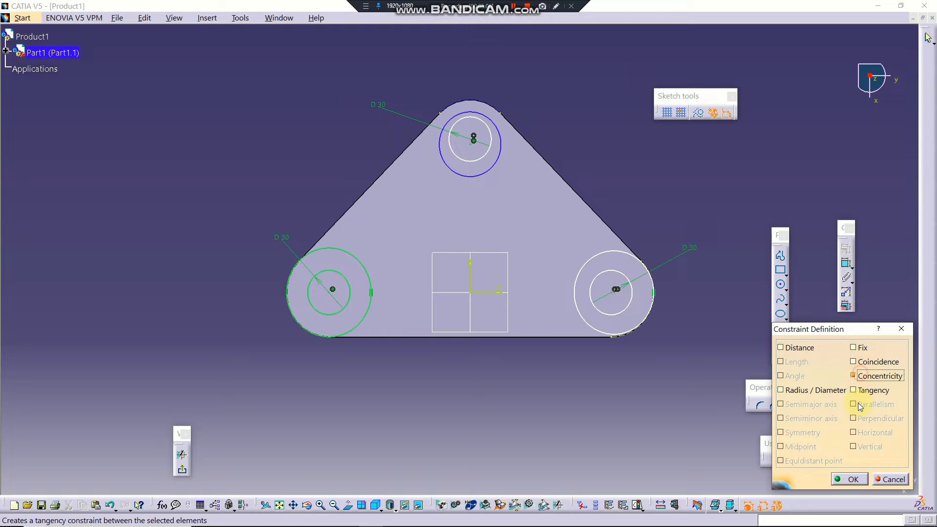
{"action": "left_click", "coordinate": [851, 479]}
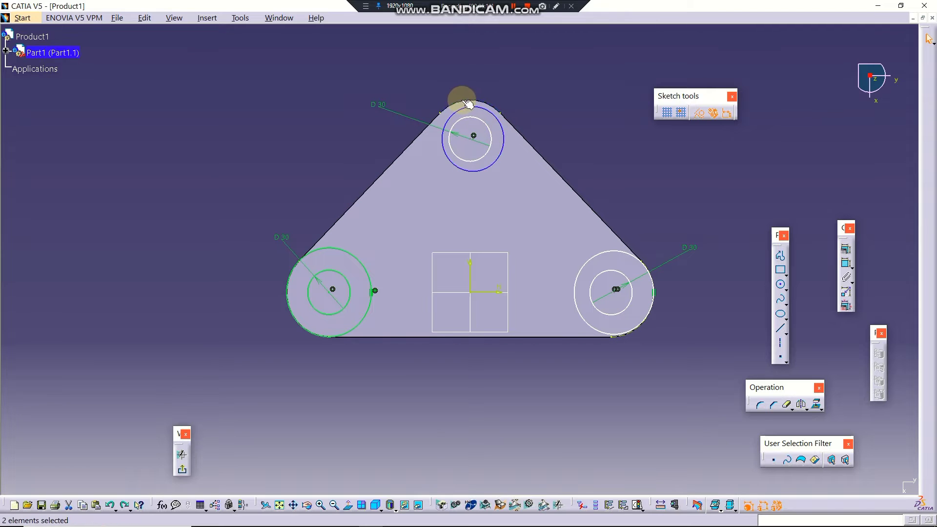
{"action": "left_click", "coordinate": [846, 249]}
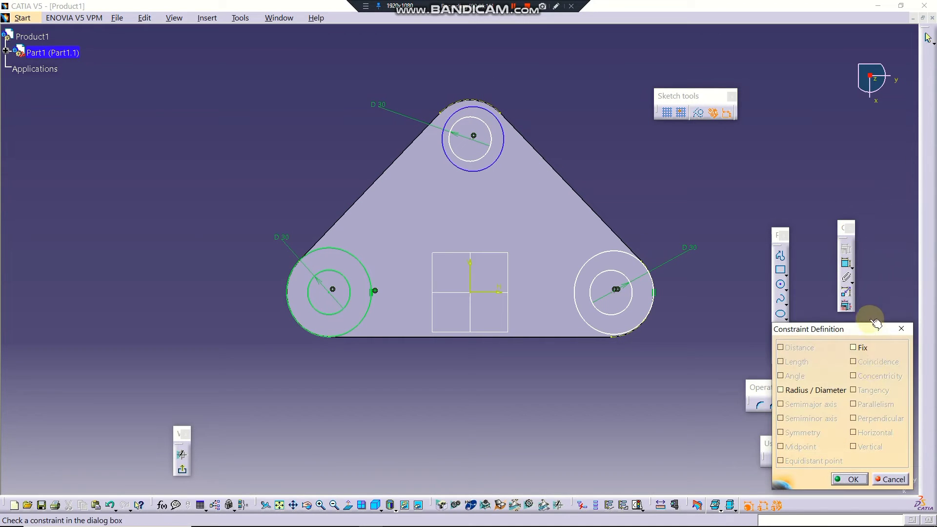
{"action": "left_click", "coordinate": [901, 329]}
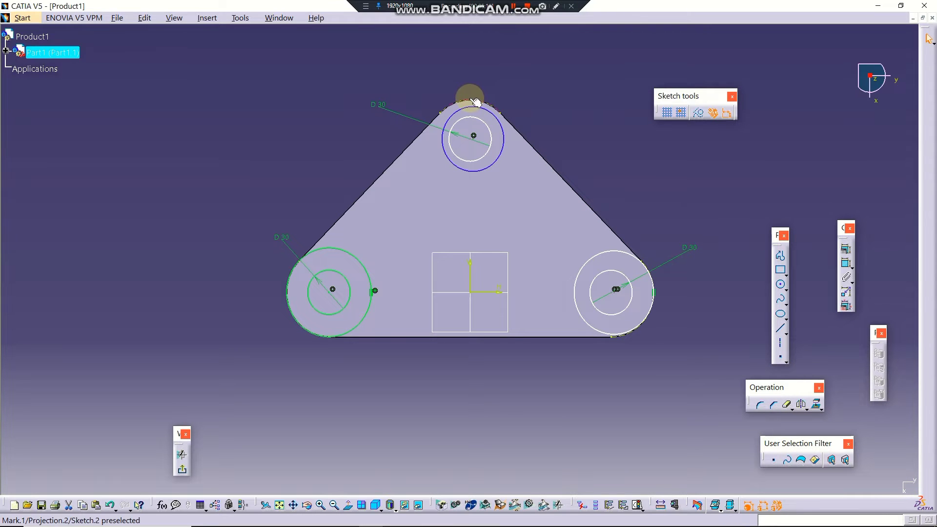
Apply coincidence constraints between the larger circles in the upper and lower right corners and their projected corner arcs
{"action": "left_click", "coordinate": [844, 249]}
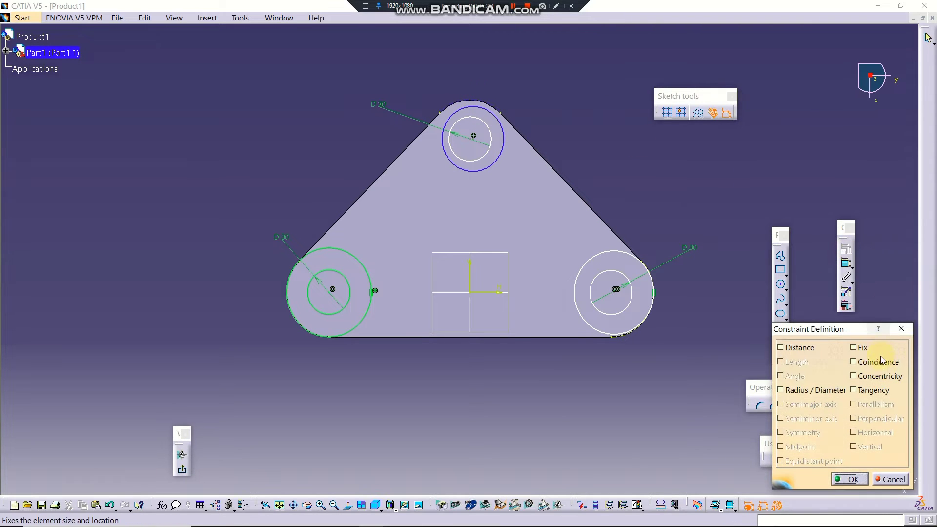
{"action": "left_click", "coordinate": [881, 364]}
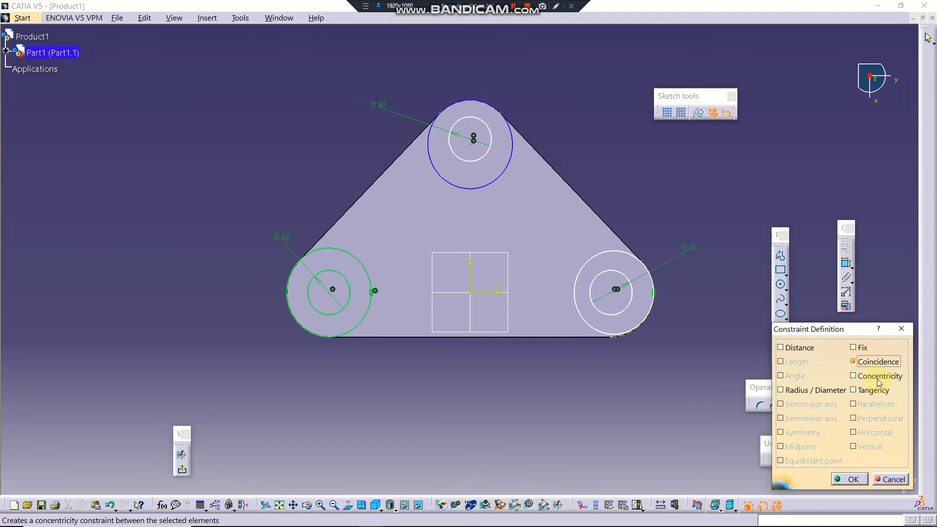
{"action": "left_click", "coordinate": [861, 480]}
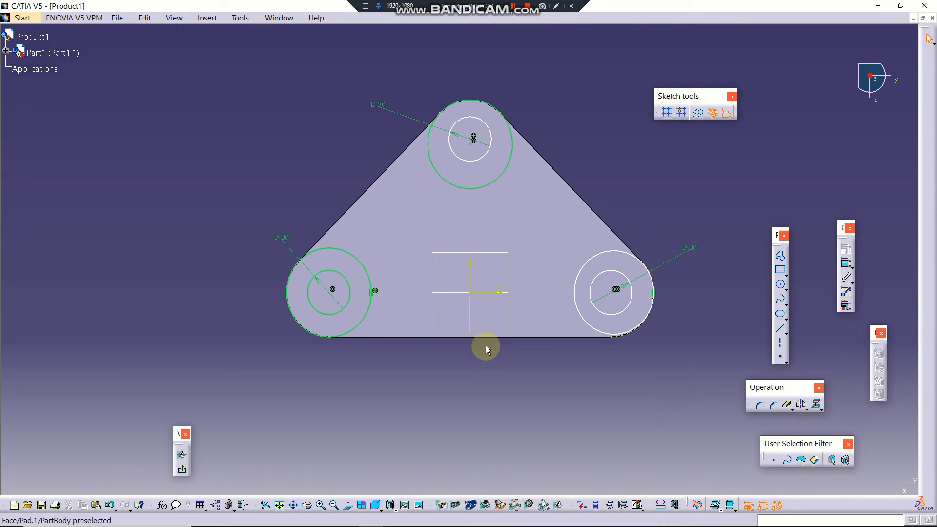
{"action": "left_click", "coordinate": [599, 332], "text": "ctrl"}
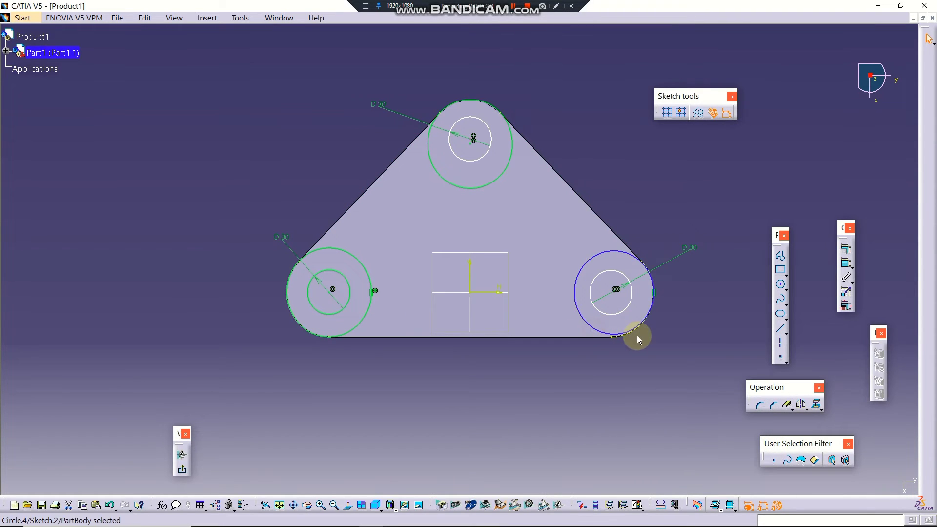
{"action": "left_click", "coordinate": [847, 250]}
{"action": "left_click", "coordinate": [872, 362]}
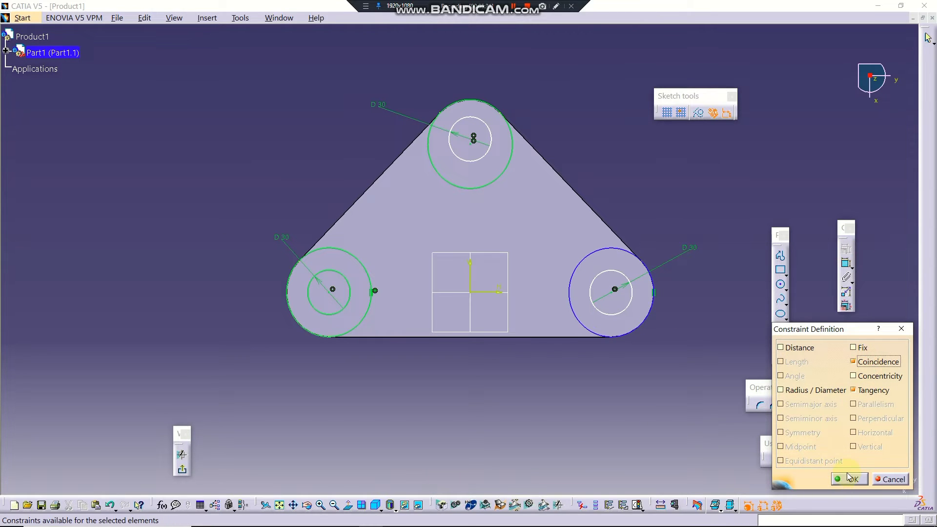
{"action": "left_click", "coordinate": [849, 478]}
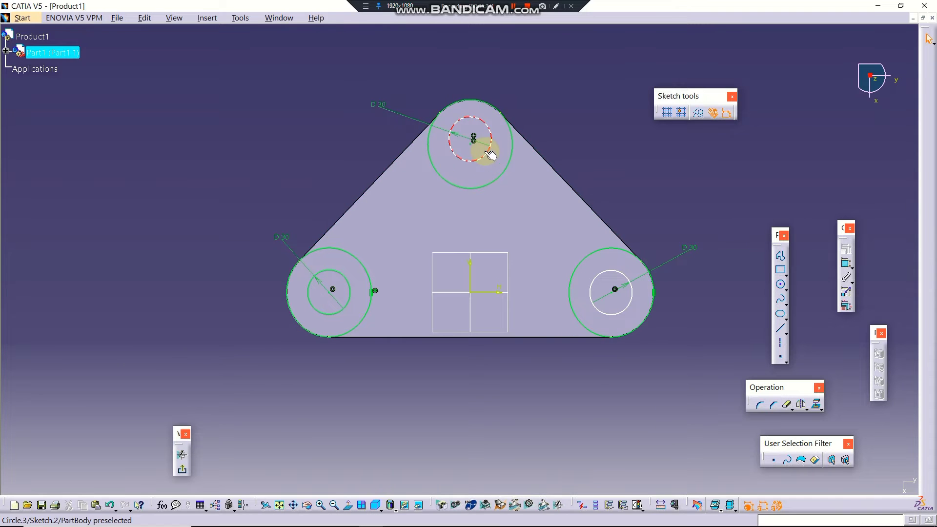
Make the 30 mm circles in the upper and lower right corners concentric with their larger circles
{"action": "left_click", "coordinate": [512, 160]}
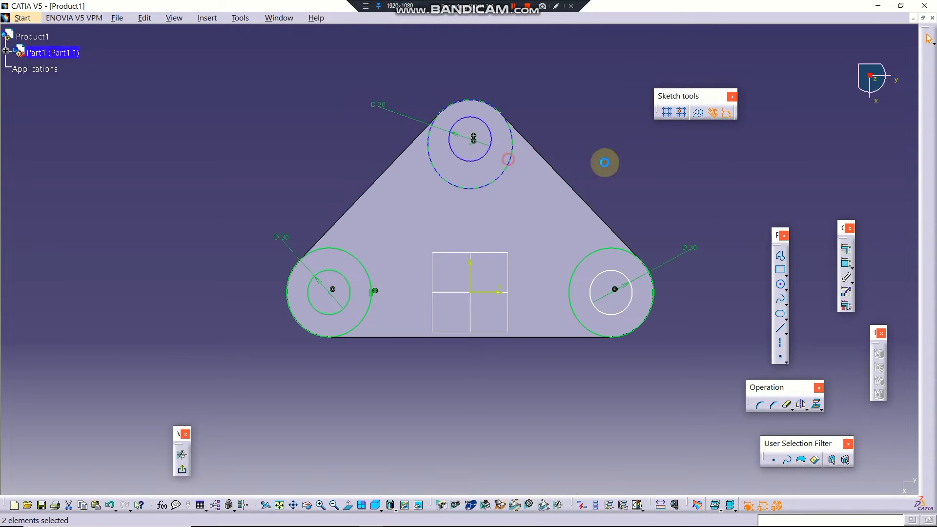
{"action": "left_click", "coordinate": [847, 249]}
{"action": "left_click", "coordinate": [875, 375]}
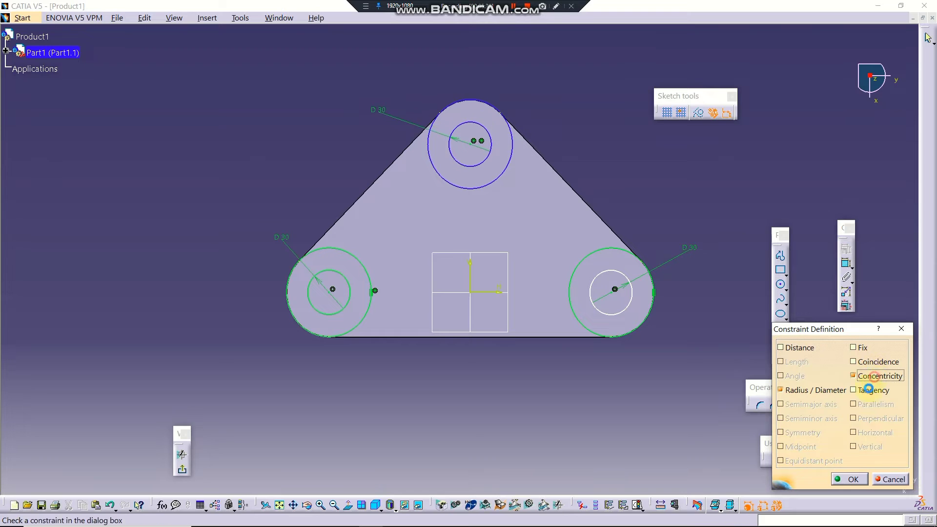
{"action": "left_click", "coordinate": [853, 479]}
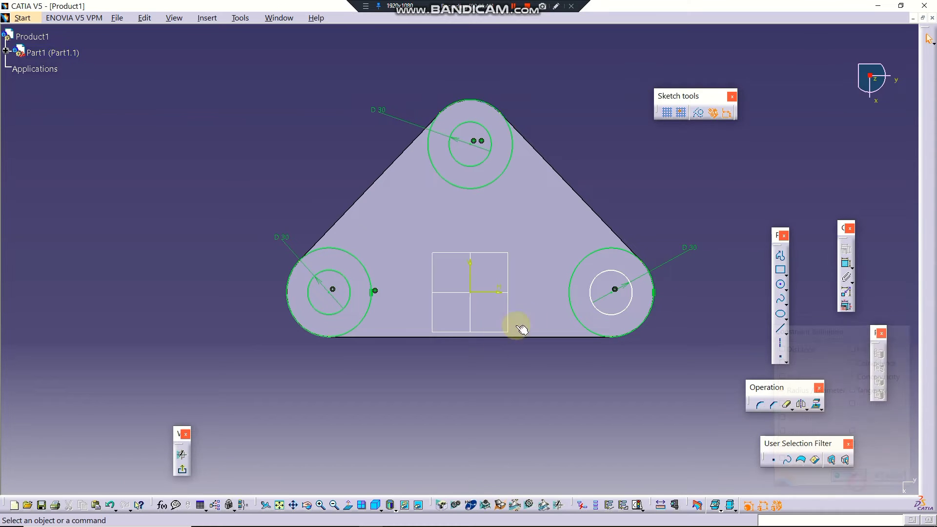
{"action": "left_click", "coordinate": [619, 315]}
{"action": "left_click", "coordinate": [639, 326], "text": "ctrl"}
{"action": "left_click", "coordinate": [847, 251]}
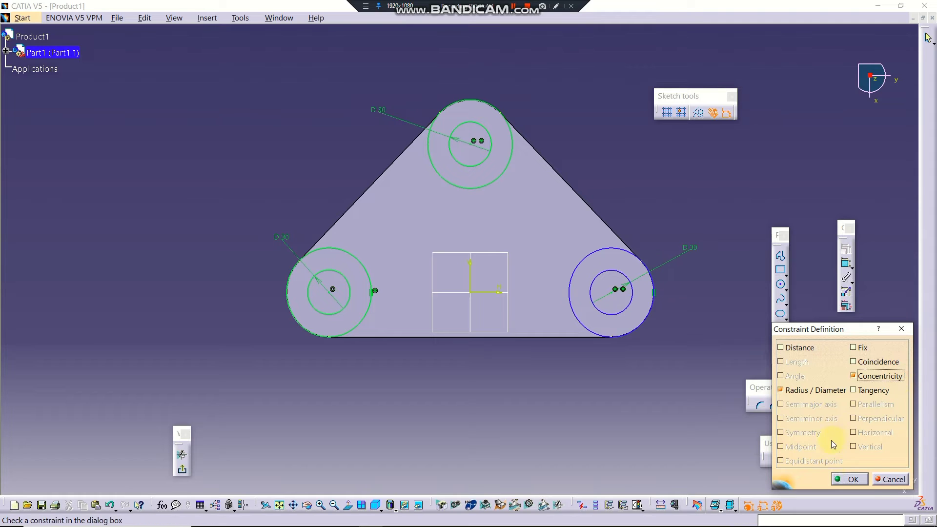
{"action": "left_click", "coordinate": [841, 477]}
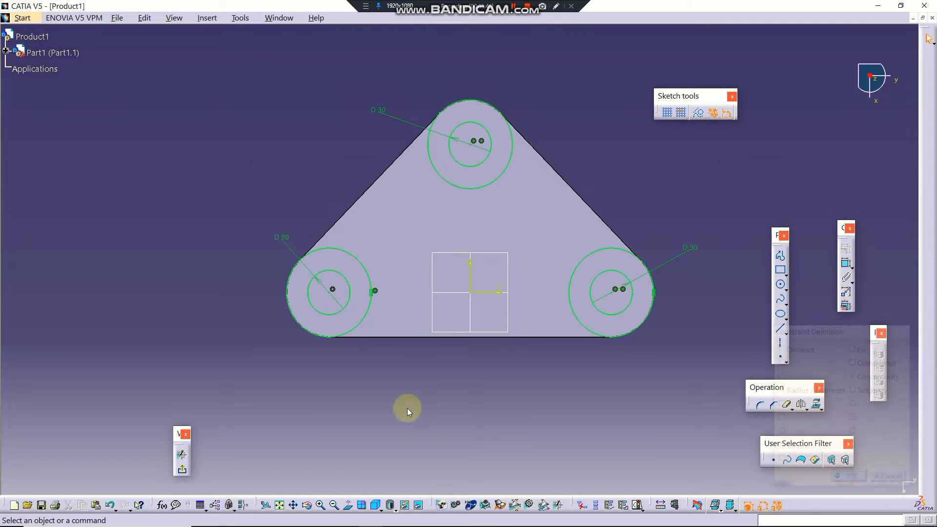
Make the 30 mm circle in the lower left corner concentric with its larger circle and exit the sketch
{"action": "left_click", "coordinate": [328, 313]}
{"action": "left_click", "coordinate": [360, 323], "text": "ctrl"}
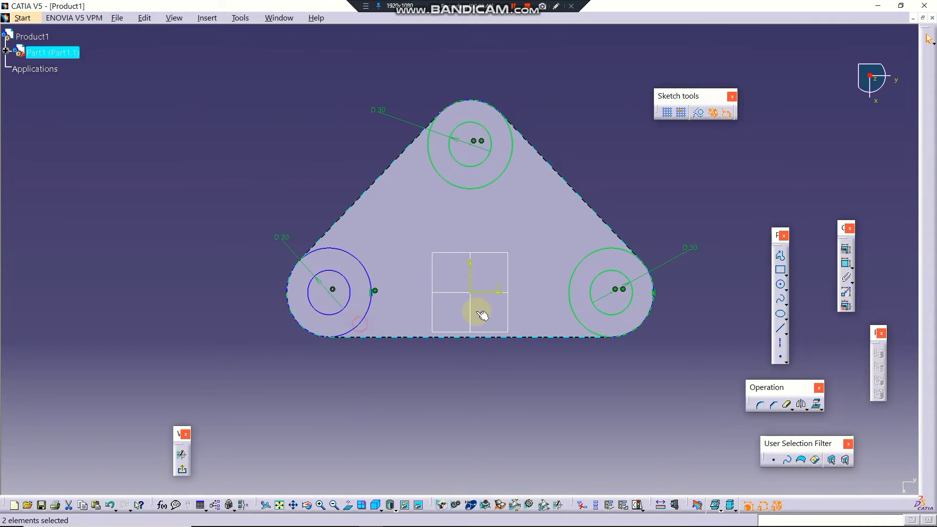
{"action": "left_click", "coordinate": [847, 250]}
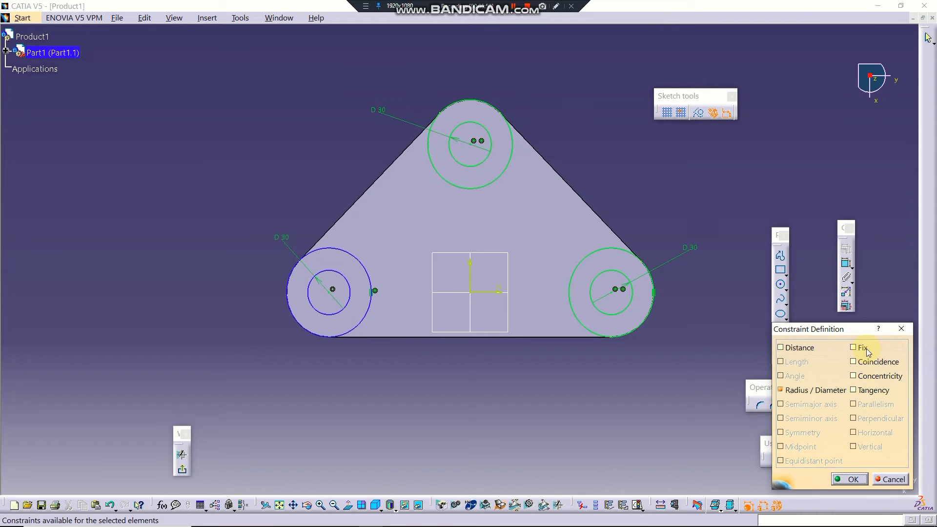
{"action": "left_click", "coordinate": [872, 377]}
{"action": "left_click", "coordinate": [851, 479]}
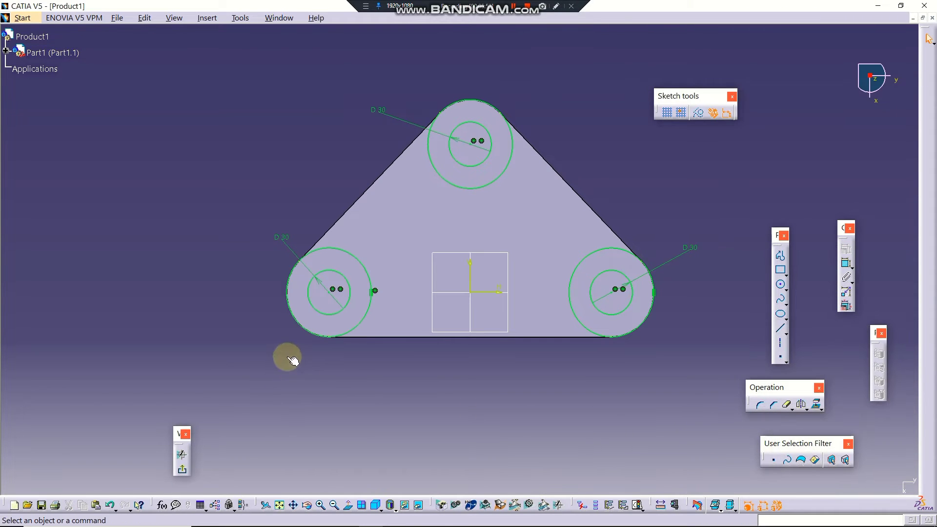
{"action": "left_click", "coordinate": [182, 471]}
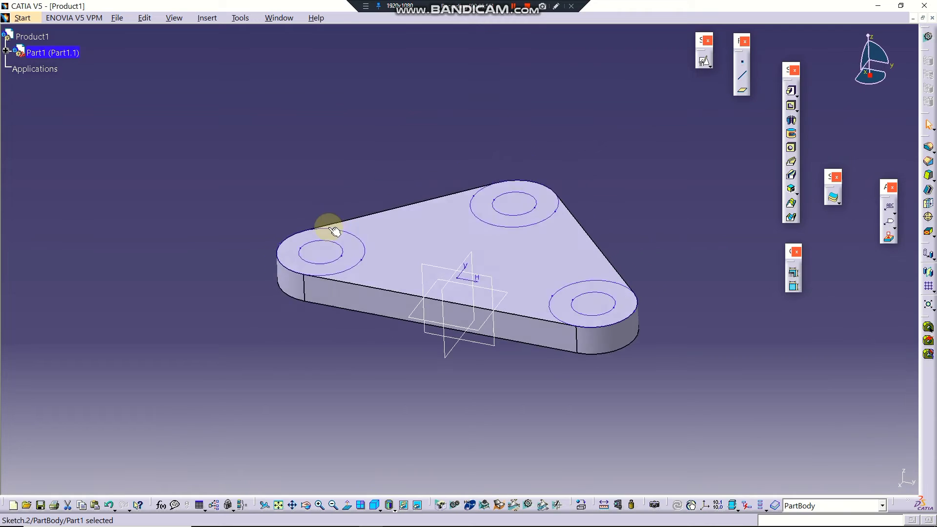
Pad the three ring profiles upward from the plate's top face to form the corner bosses
{"action": "left_click", "coordinate": [792, 93]}
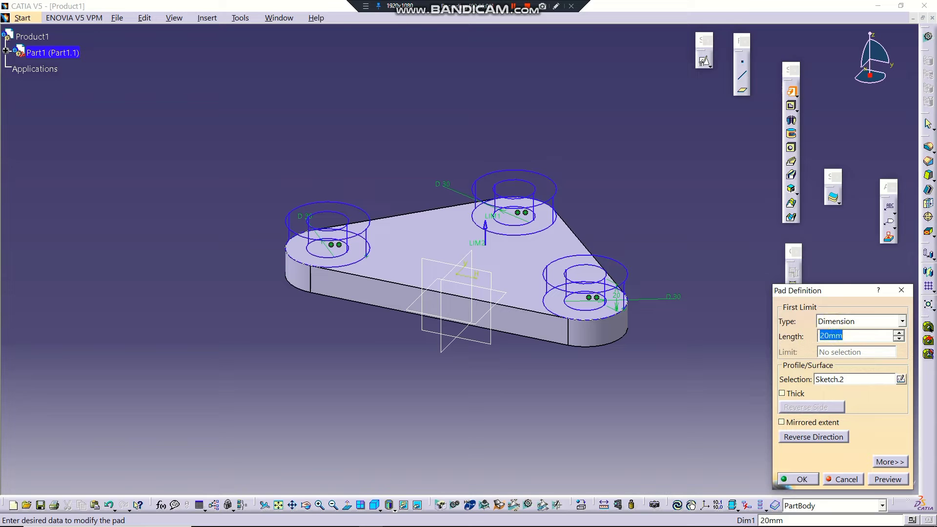
{"action": "key", "text": "Return"}
{"action": "key", "text": "Return"}
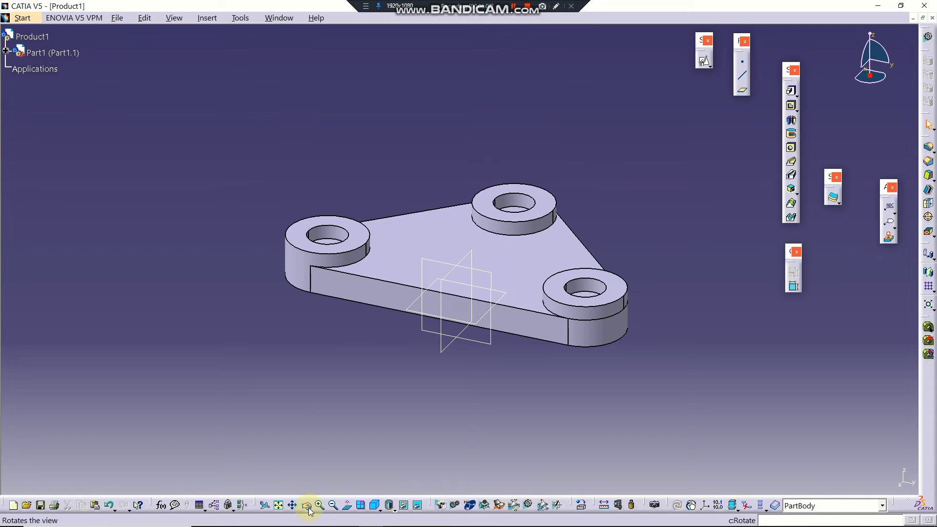
Create a positioned sketch on the top face of a corner boss, with implicit origin and orientation
{"action": "left_click_drag", "start_coordinate": [344, 431], "coordinate": [358, 414]}
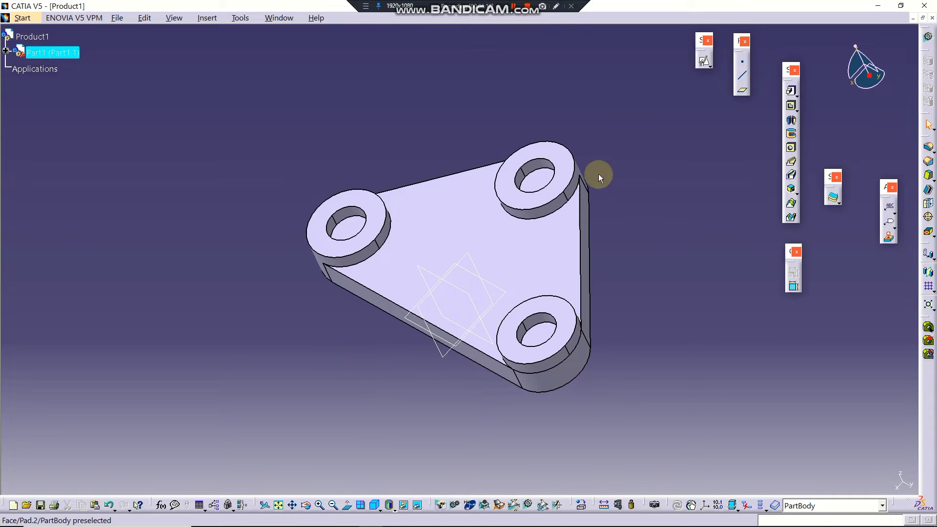
{"action": "left_click", "coordinate": [561, 184]}
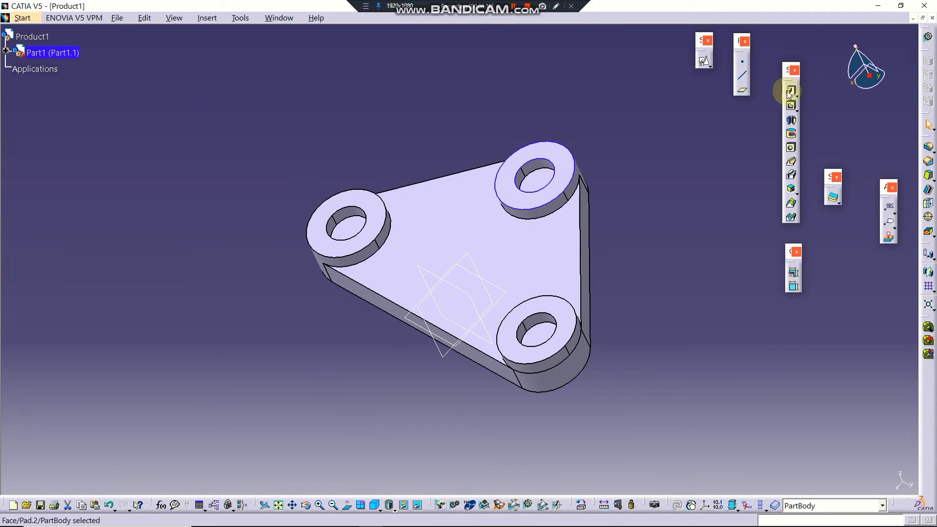
{"action": "left_click", "coordinate": [704, 63]}
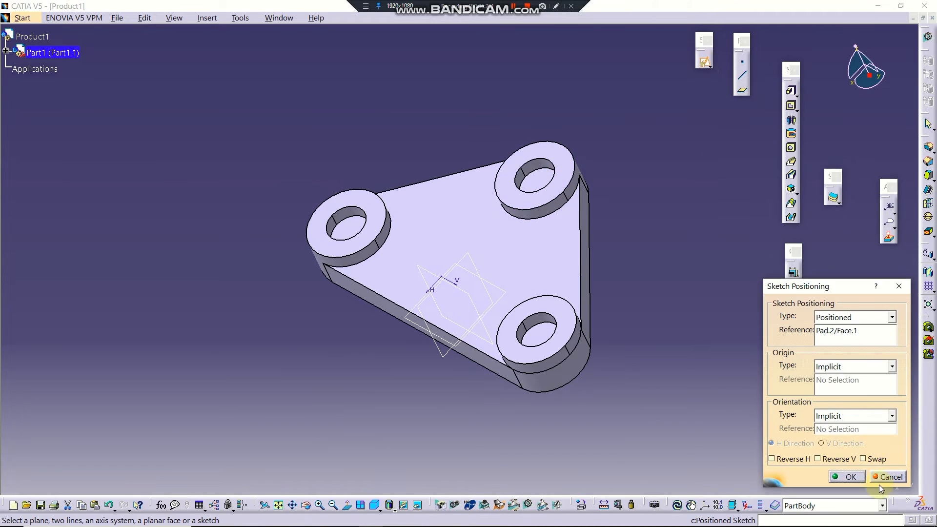
{"action": "left_click", "coordinate": [850, 477]}
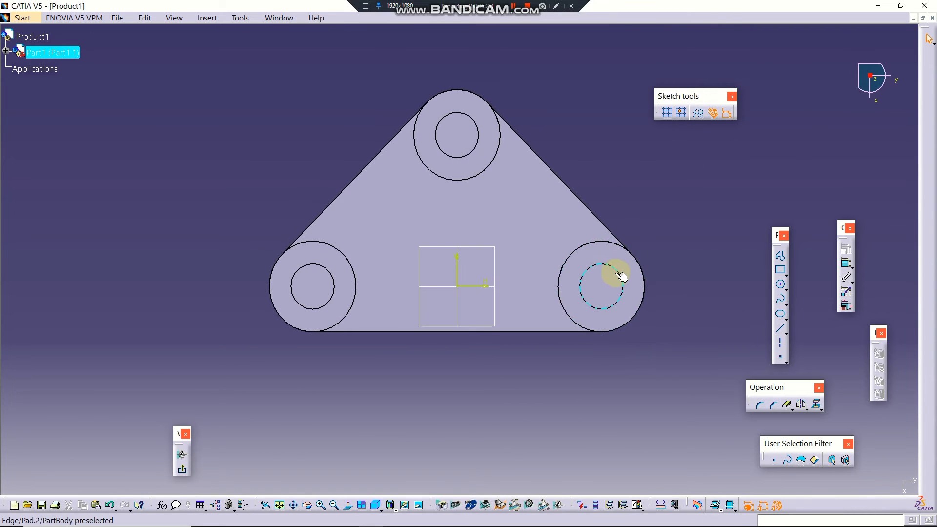
Project the inner hole edges of the three corner bosses into the sketch and exit it
{"action": "left_click", "coordinate": [622, 276]}
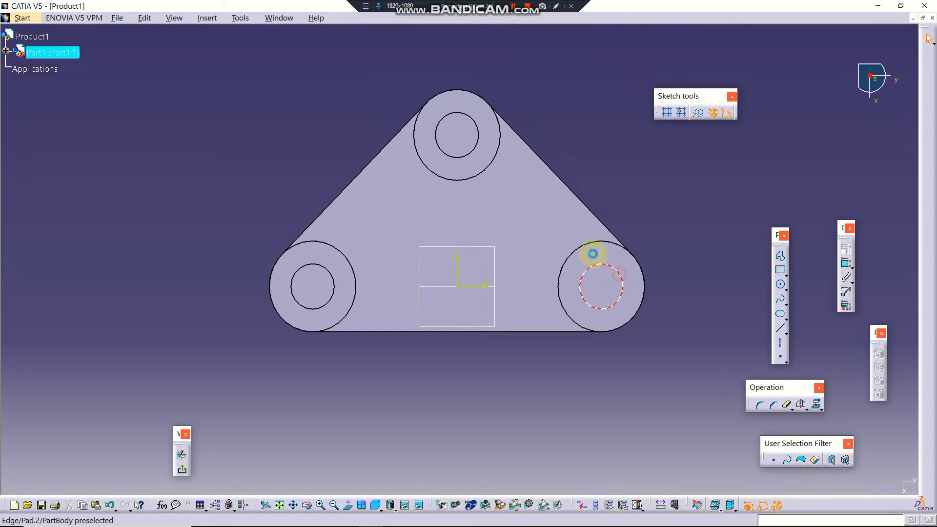
{"action": "left_click", "coordinate": [471, 152]}
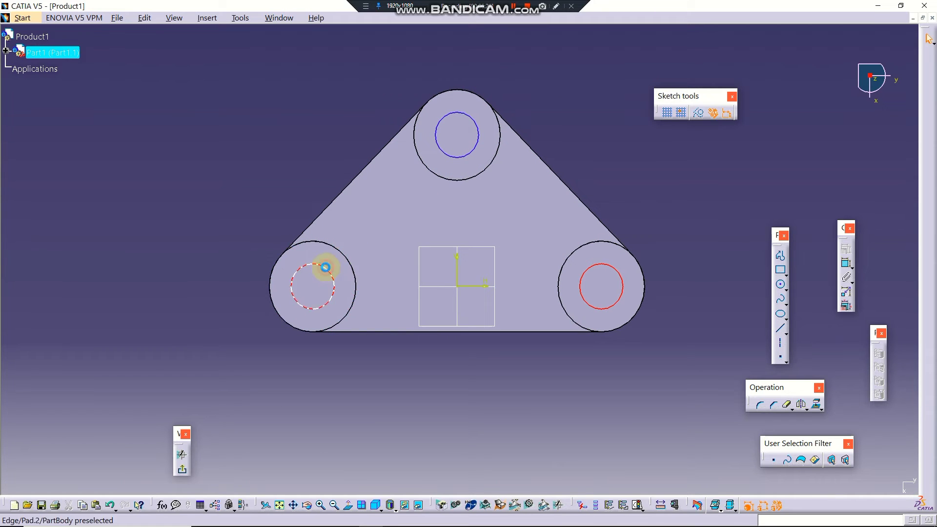
{"action": "left_click", "coordinate": [325, 267]}
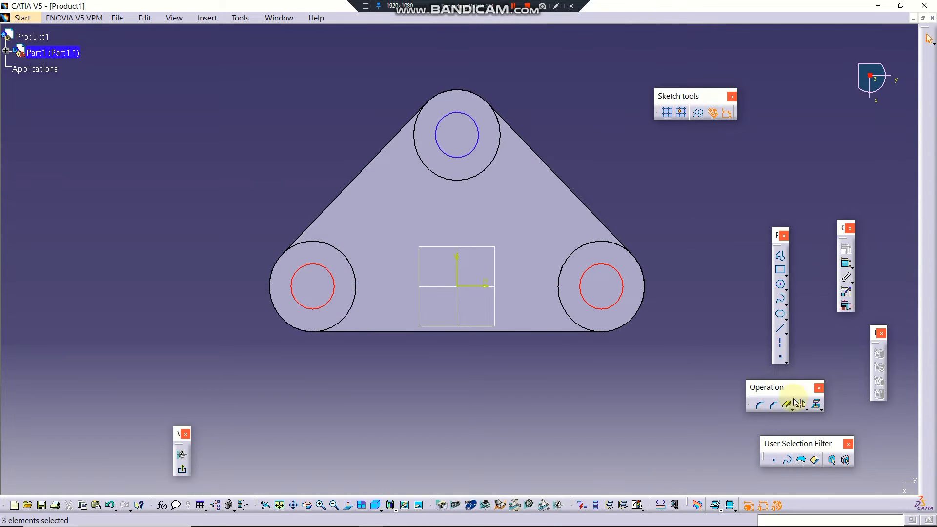
{"action": "left_click", "coordinate": [817, 404]}
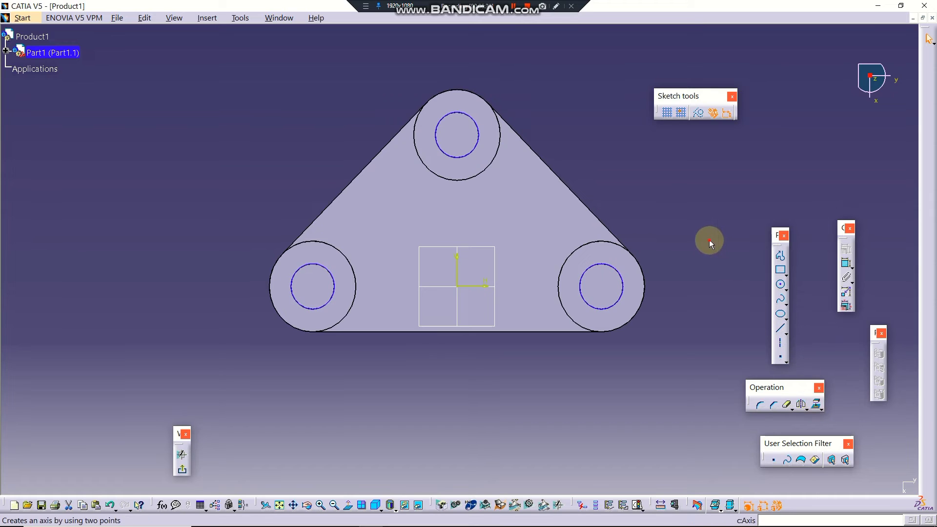
{"action": "left_click", "coordinate": [182, 469]}
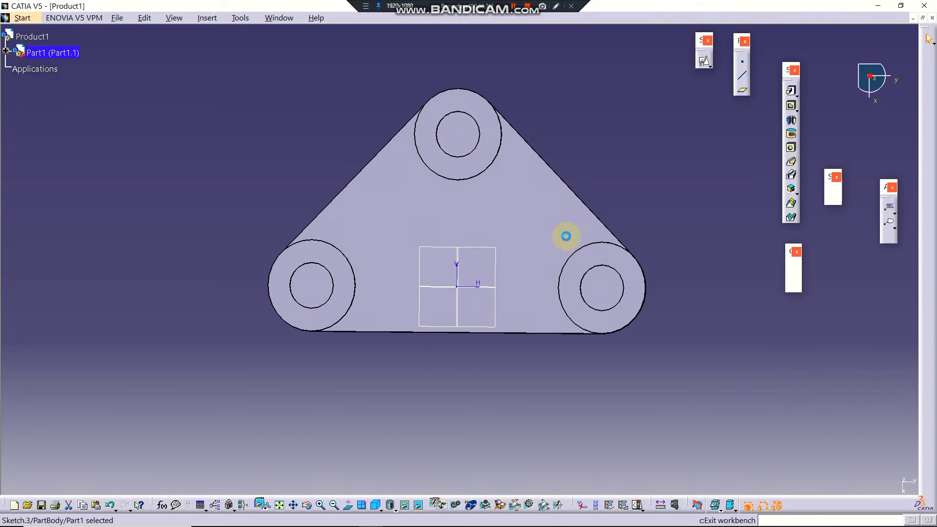
Pocket the three projected hole circles down through the plate using the Up to last limit
{"action": "left_click", "coordinate": [792, 106]}
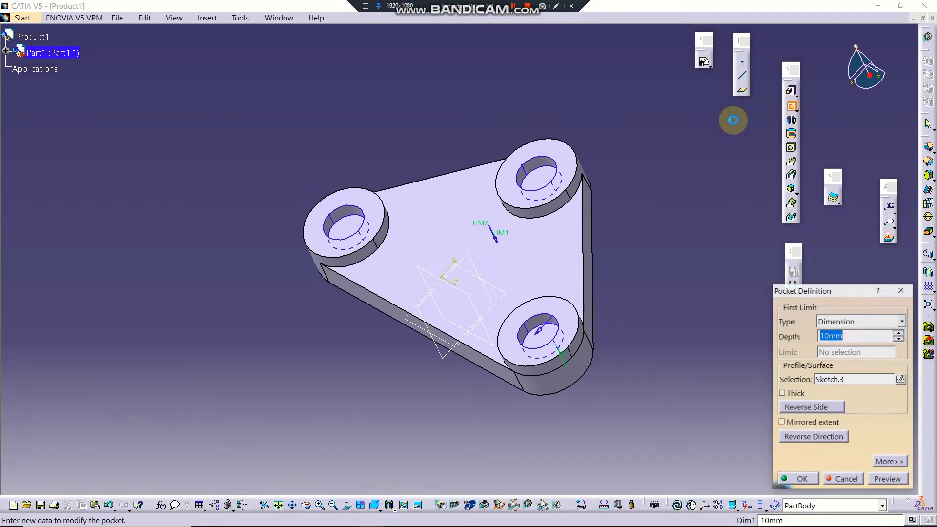
{"action": "left_click", "coordinate": [874, 321]}
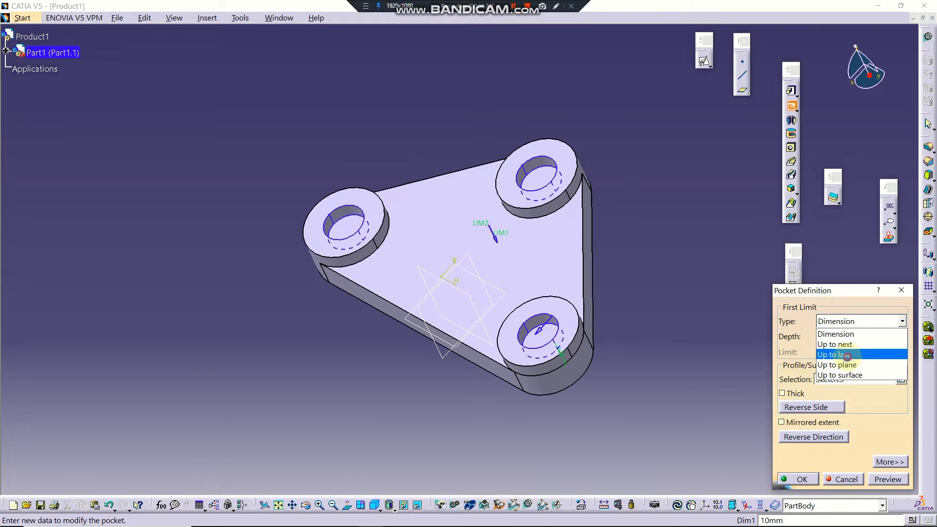
{"action": "left_click", "coordinate": [859, 354]}
{"action": "left_click", "coordinate": [887, 479]}
{"action": "left_click", "coordinate": [801, 484]}
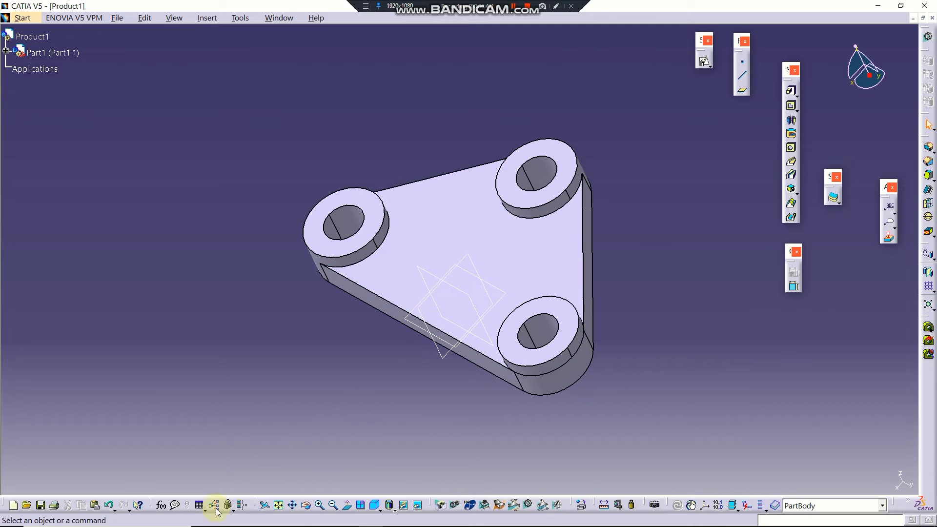
Create a positioned sketch on the plate's long front side face, with implicit origin and orientation
{"action": "left_click", "coordinate": [376, 506]}
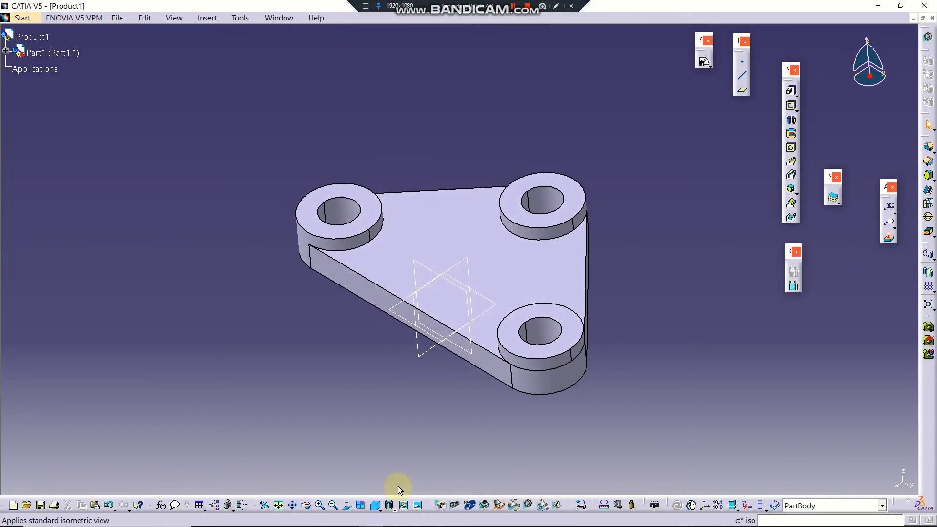
{"action": "left_click", "coordinate": [377, 295]}
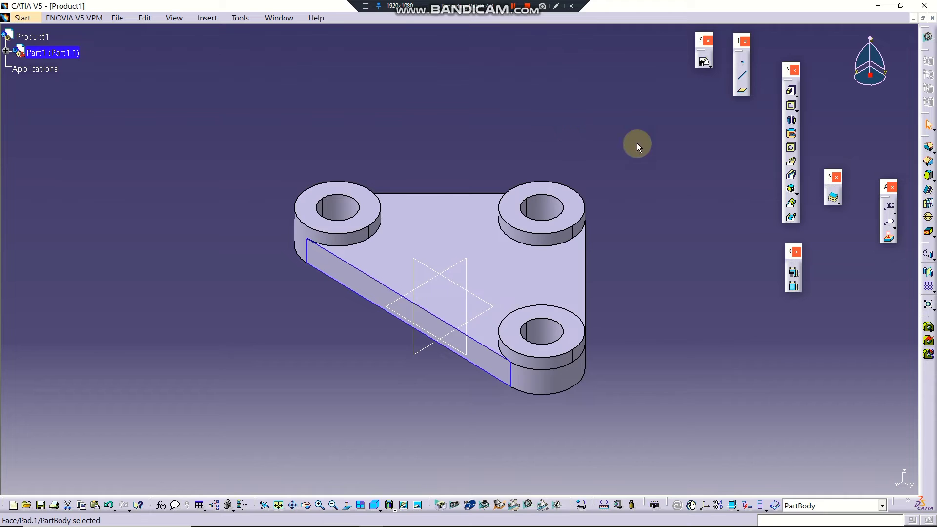
{"action": "left_click", "coordinate": [704, 61]}
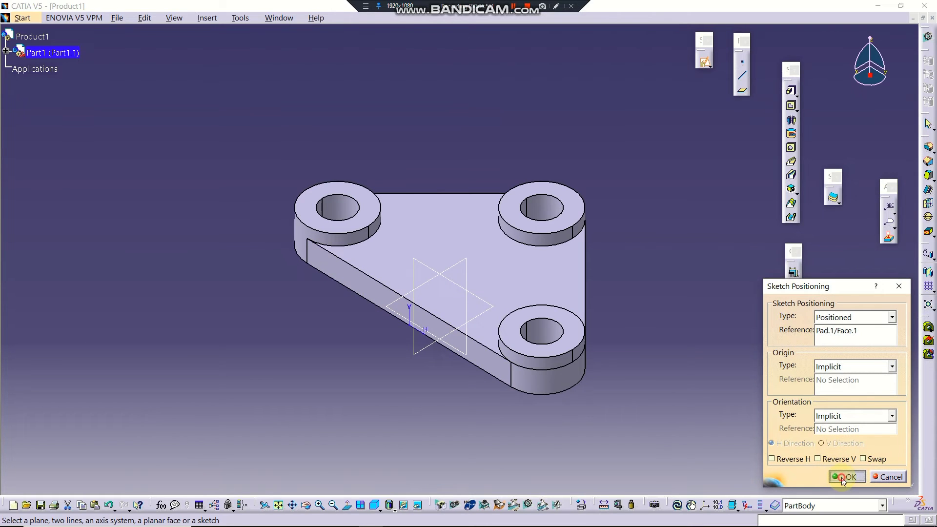
{"action": "left_click", "coordinate": [844, 479]}
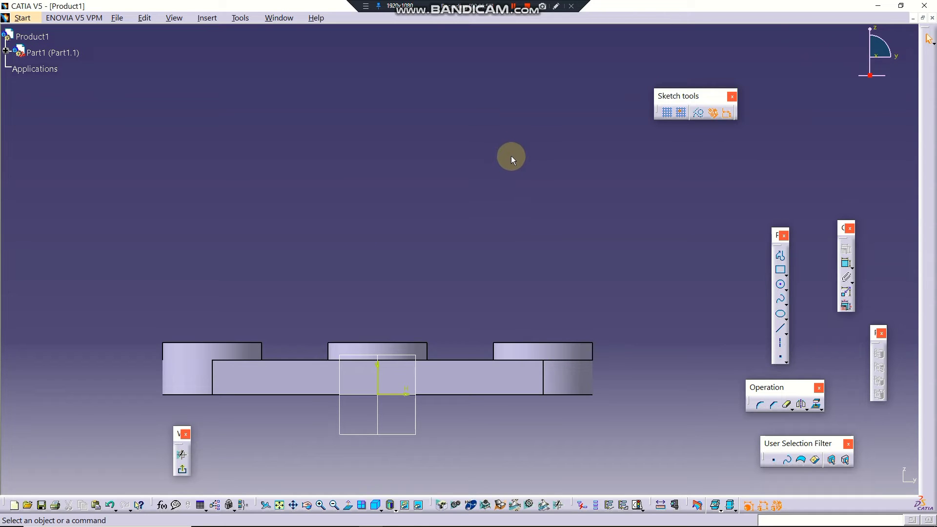
Sketch two concentric circles on the vertical axis, centred about 58 mm above the origin, with the inner one about 24 mm in diameter
{"action": "left_click", "coordinate": [780, 284]}
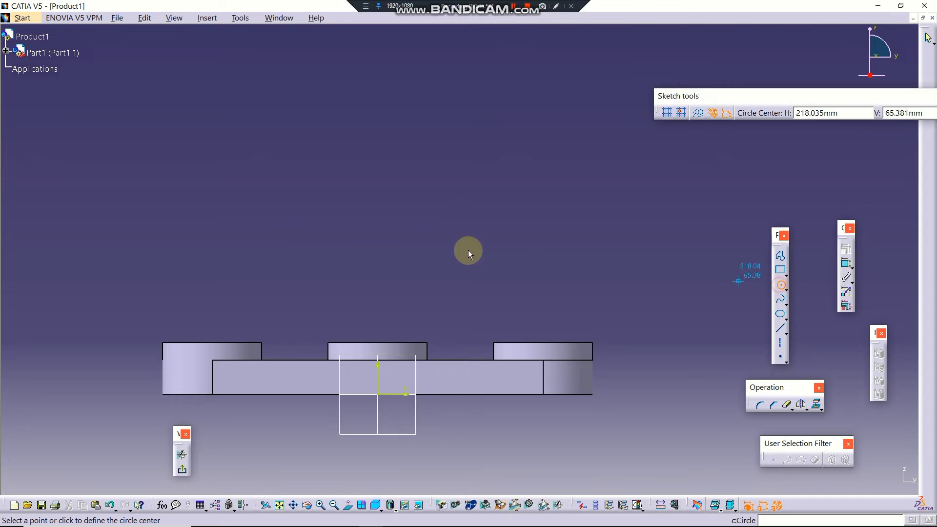
{"action": "left_click", "coordinate": [378, 293]}
{"action": "left_click", "coordinate": [418, 271]}
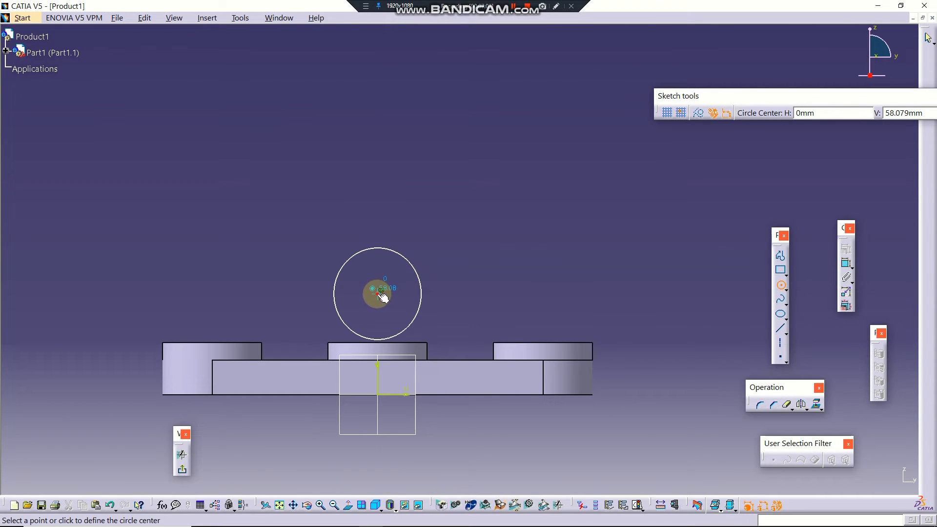
{"action": "left_click", "coordinate": [382, 294]}
{"action": "key", "text": "Escape"}
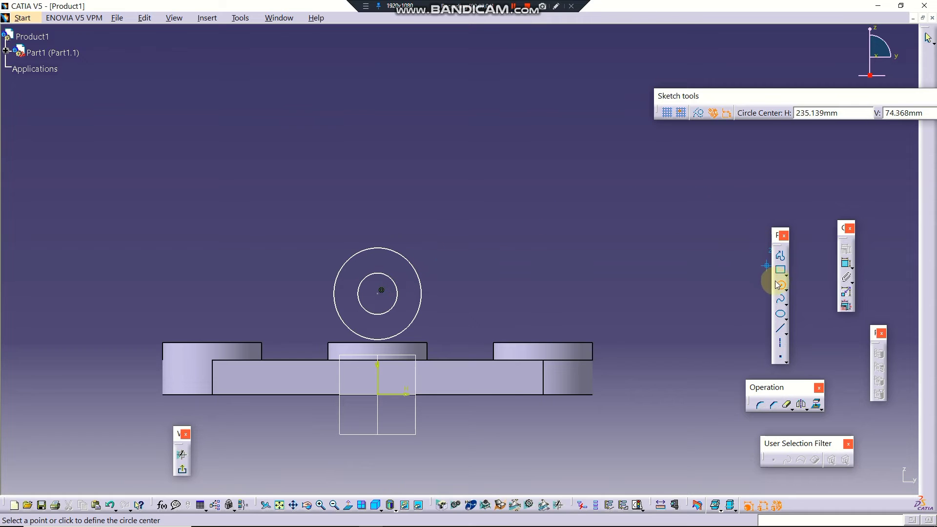
{"action": "key", "text": "Escape"}
Dimension the outer circle's diameter to 40 mm and the inner circle's diameter to 30 mm
{"action": "left_click", "coordinate": [846, 262]}
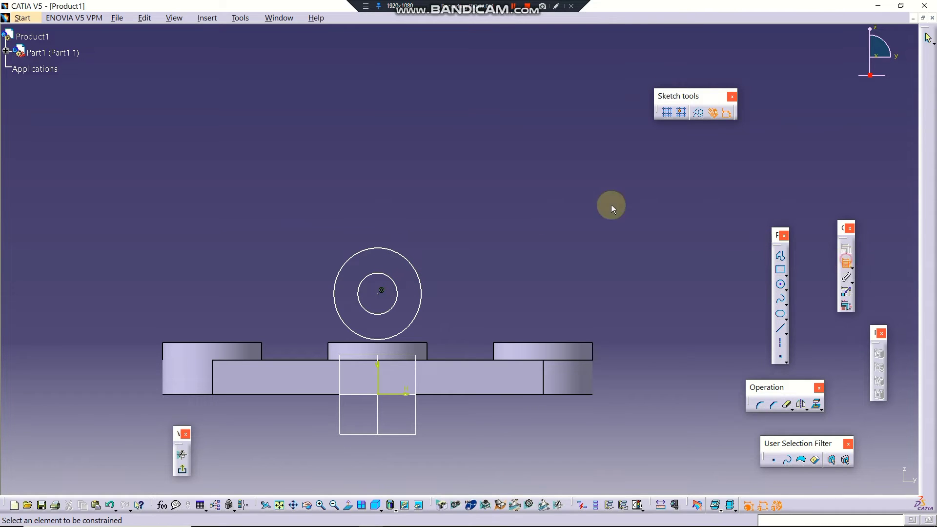
{"action": "left_click", "coordinate": [365, 259]}
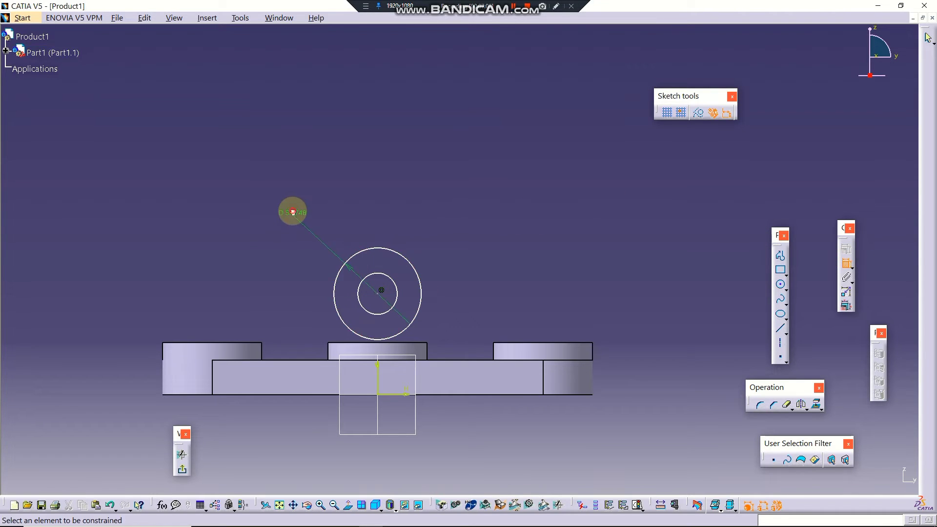
{"action": "double_click", "coordinate": [293, 214]}
{"action": "type", "text": "40"}
{"action": "key", "text": "Return"}
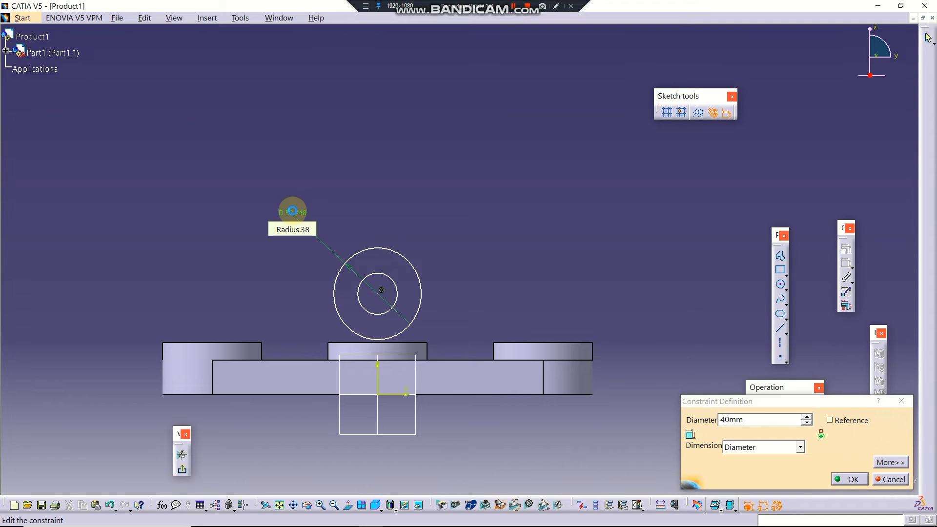
{"action": "left_click", "coordinate": [373, 272]}
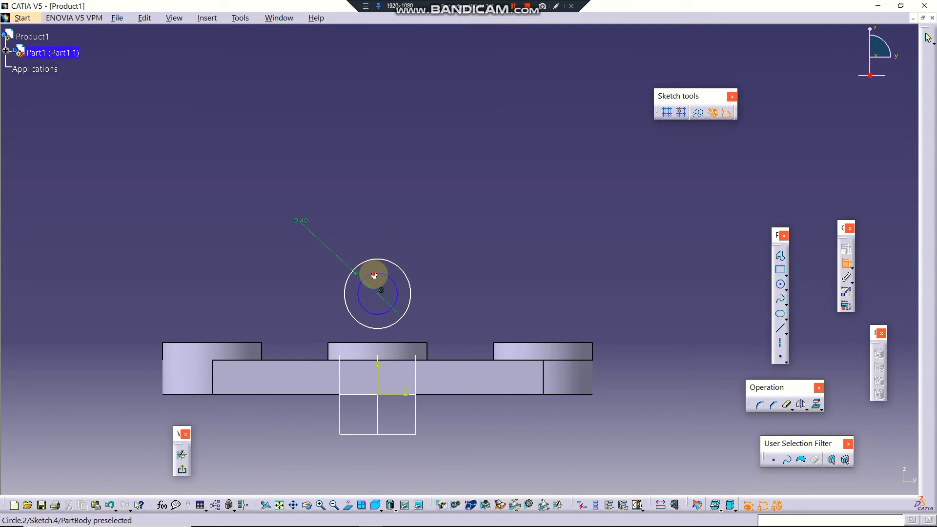
{"action": "left_click", "coordinate": [480, 252]}
{"action": "double_click", "coordinate": [480, 252]}
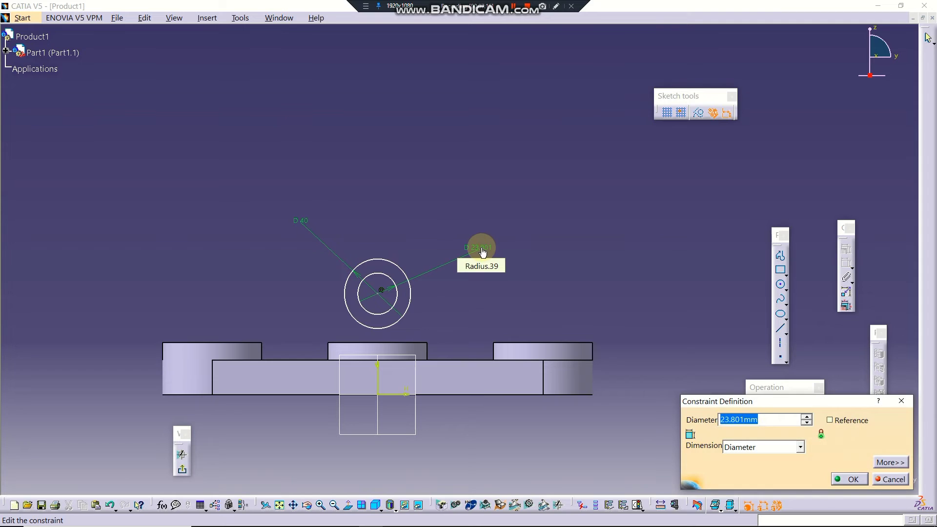
{"action": "type", "text": "30"}
{"action": "key", "text": "Return"}
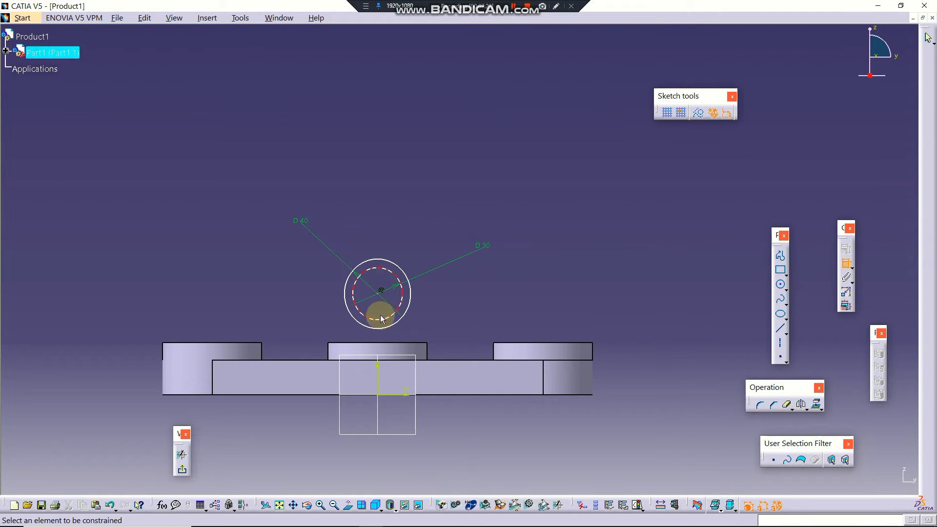
Constrain the circles' centre to 29.8 mm above the plate's top edge
{"action": "left_click", "coordinate": [381, 291]}
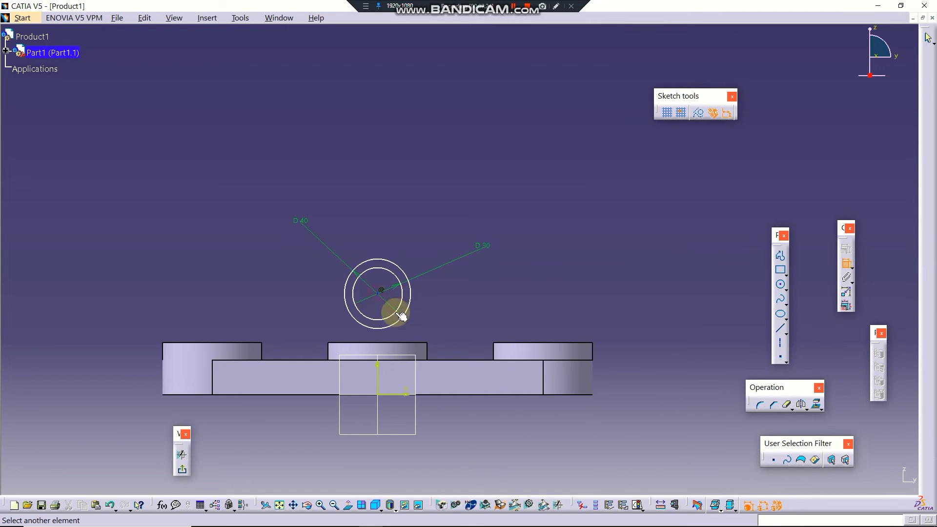
{"action": "left_click", "coordinate": [439, 358]}
{"action": "left_click", "coordinate": [451, 316]}
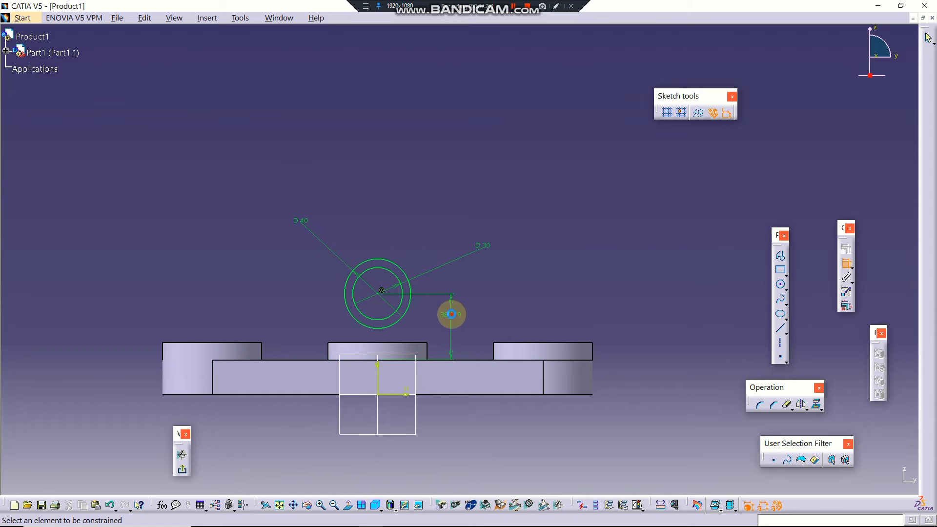
{"action": "double_click", "coordinate": [450, 315]}
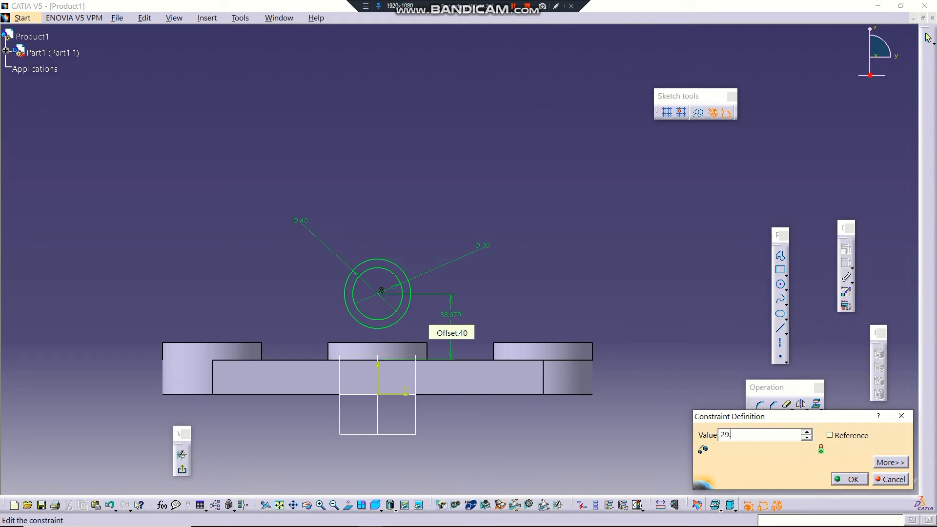
{"action": "left_click", "coordinate": [453, 318]}
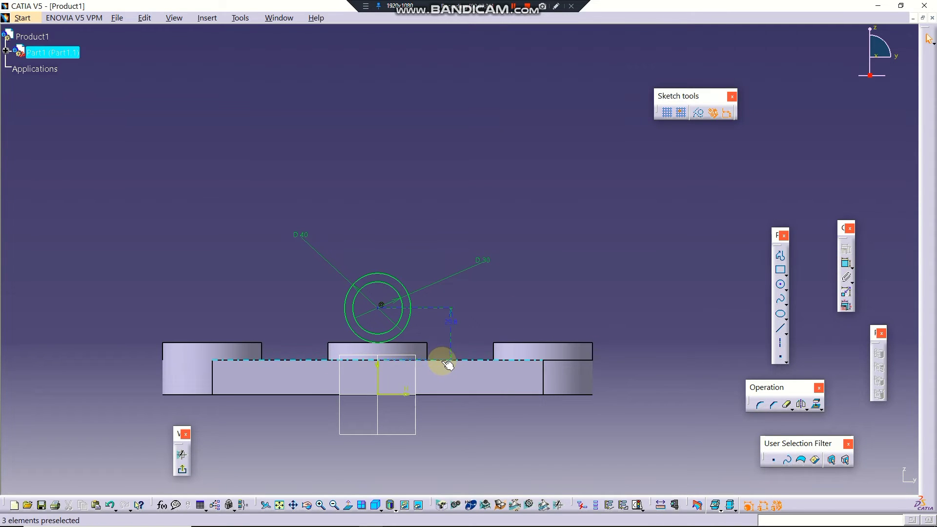
Project the plate's top edge into the sketch and draw vertical lines down to it from both sides of the 40 mm circle
{"action": "left_click", "coordinate": [476, 360]}
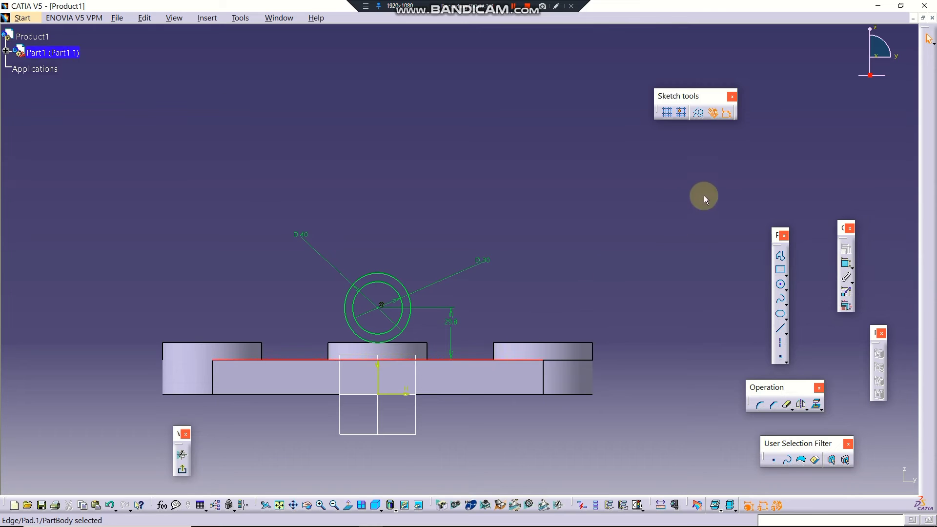
{"action": "left_click", "coordinate": [816, 404]}
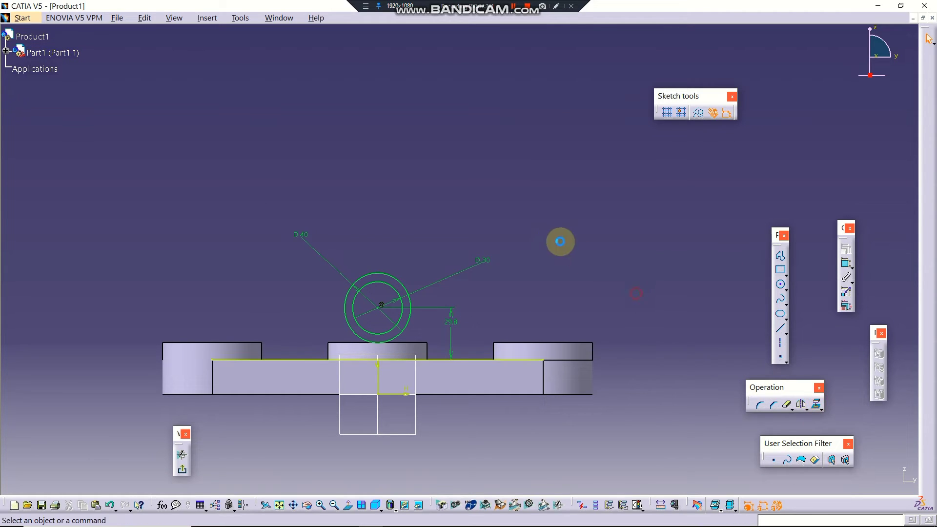
{"action": "left_click", "coordinate": [780, 330]}
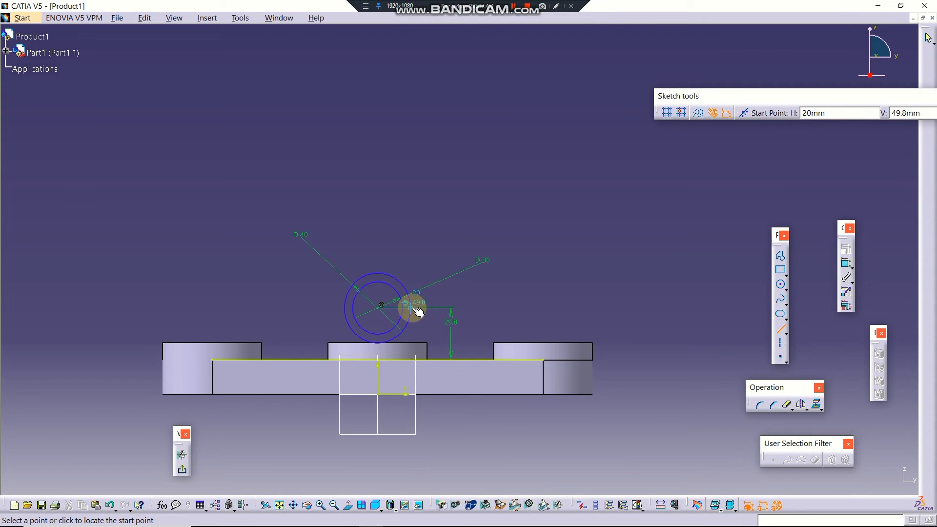
{"action": "left_click", "coordinate": [412, 309]}
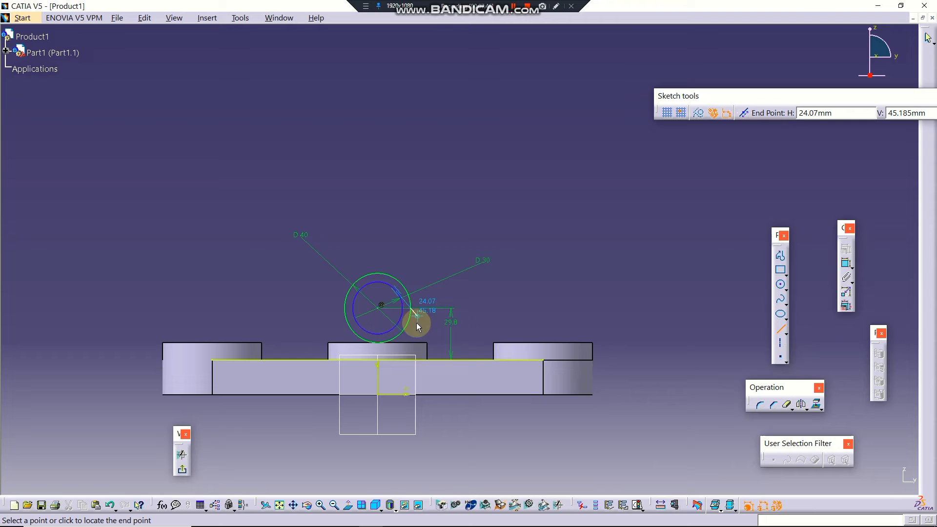
{"action": "left_click", "coordinate": [414, 357]}
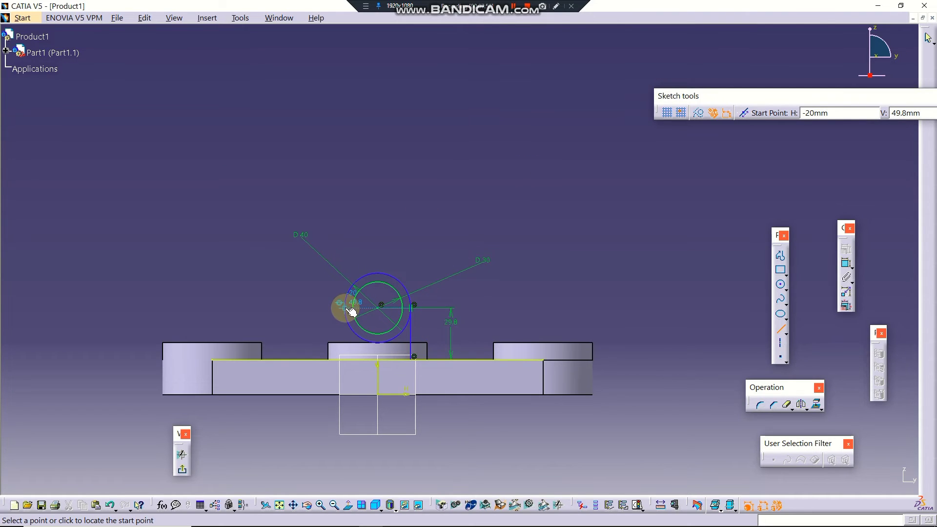
{"action": "left_click", "coordinate": [350, 311]}
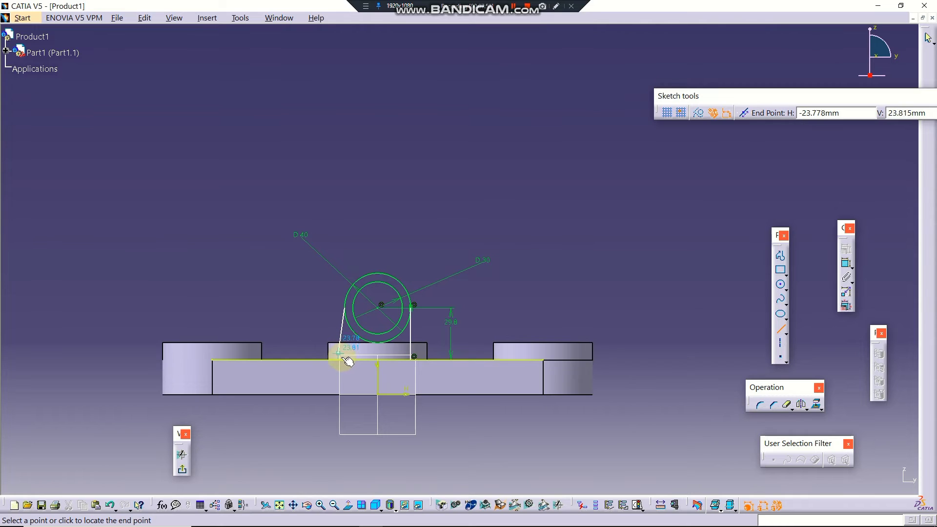
{"action": "left_click", "coordinate": [345, 360]}
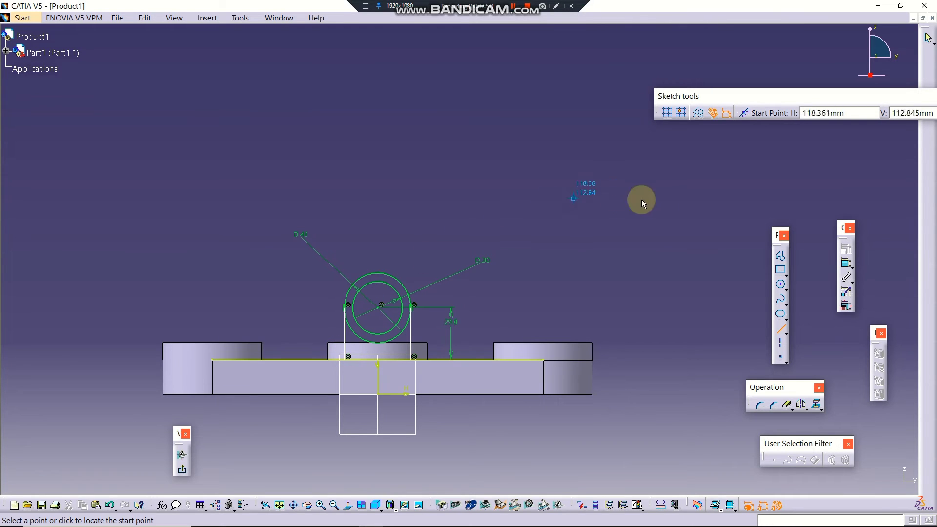
{"action": "left_click", "coordinate": [782, 331]}
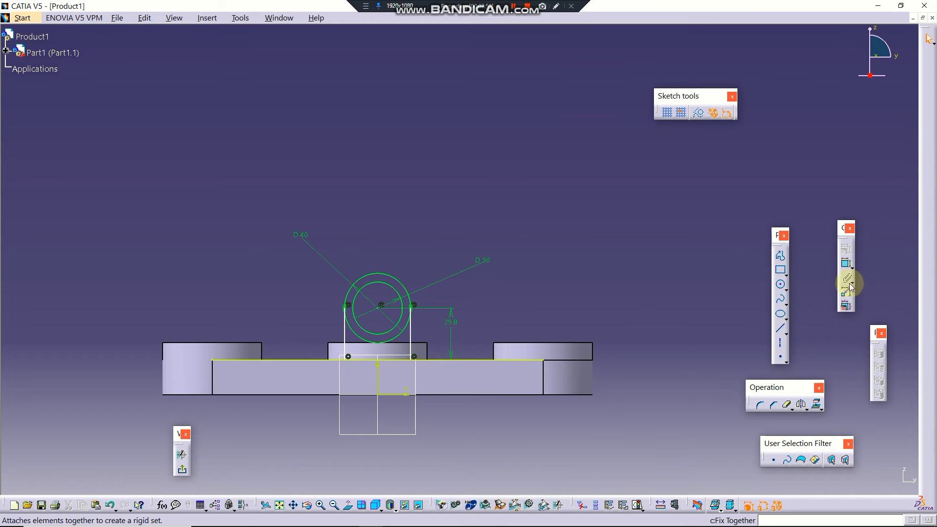
Quick Trim the projected edge outside the vertical lines and the lower arc of the 40 mm circle, and exit the sketch
{"action": "left_click", "coordinate": [788, 405]}
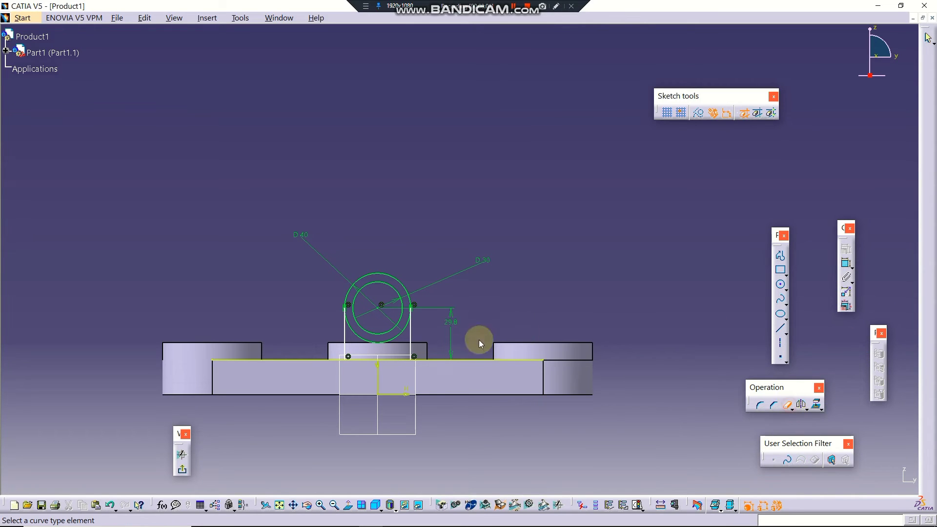
{"action": "left_click", "coordinate": [375, 365]}
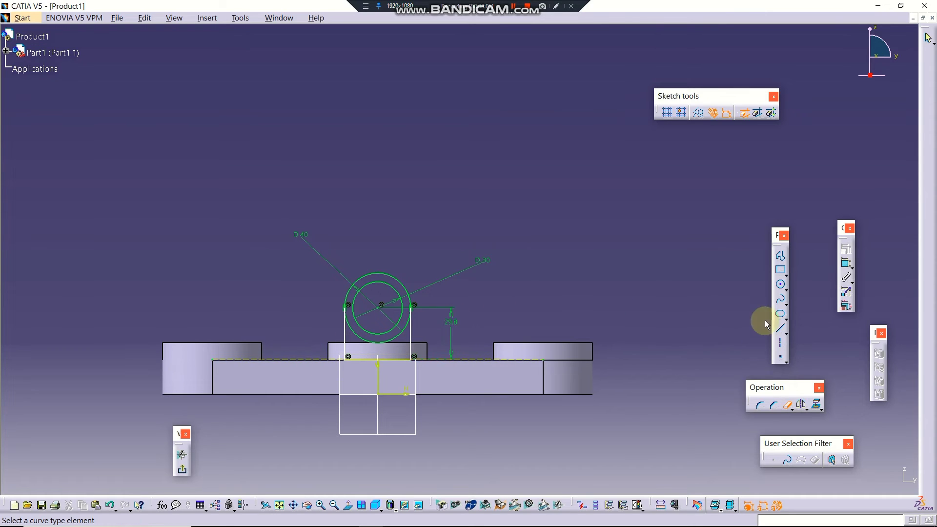
{"action": "left_click", "coordinate": [396, 339]}
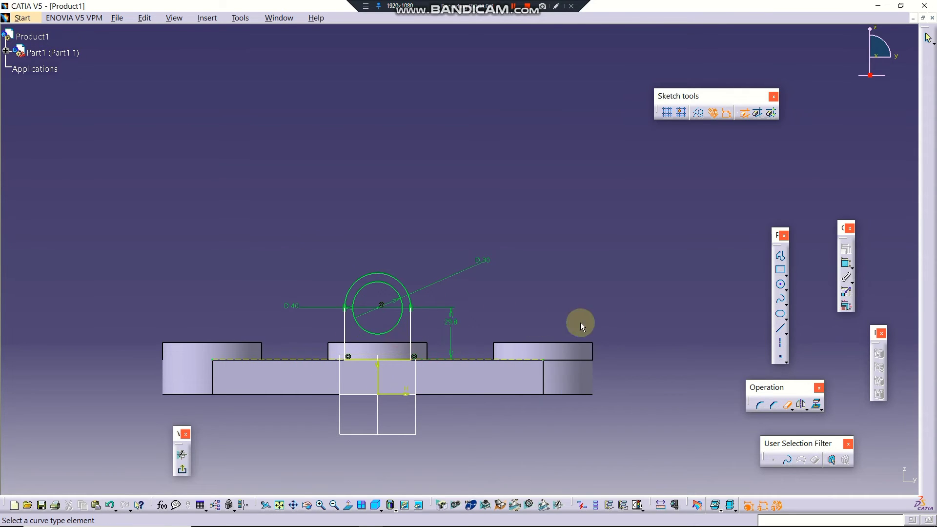
{"action": "left_click", "coordinate": [182, 470]}
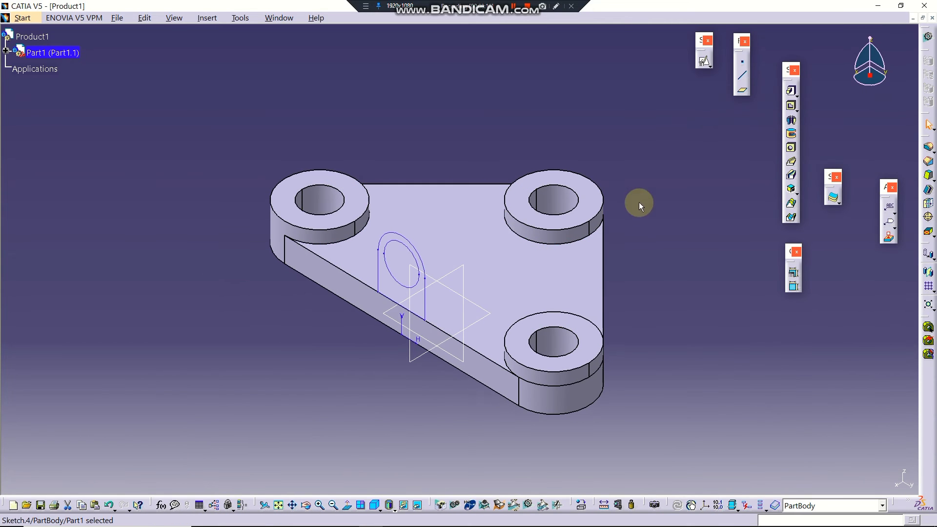
Pad the arched profile 70 mm in the reversed direction, across the plate's top
{"action": "left_click", "coordinate": [791, 92]}
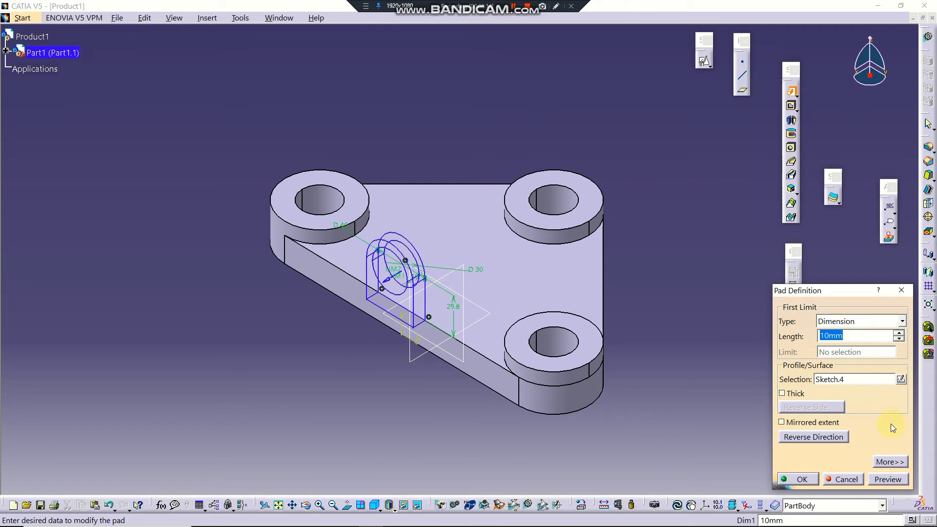
{"action": "left_click", "coordinate": [819, 436]}
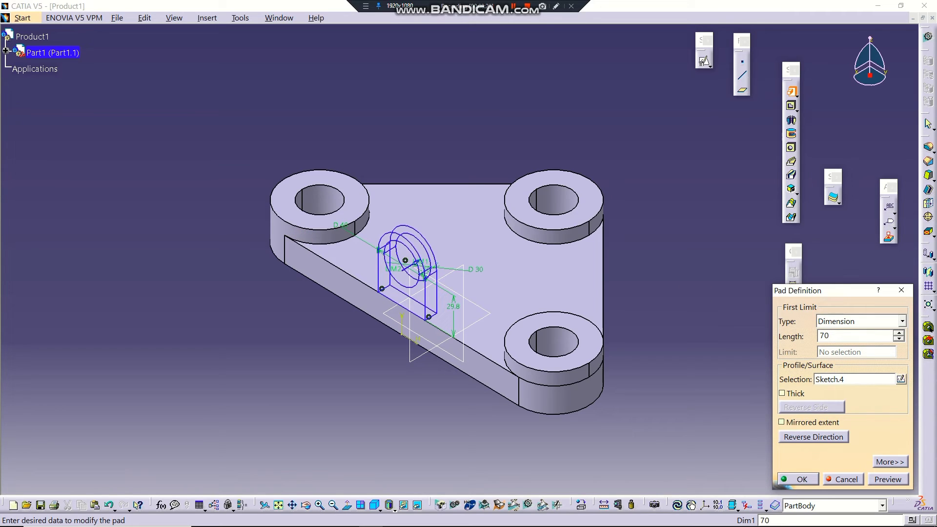
{"action": "key", "text": "Return"}
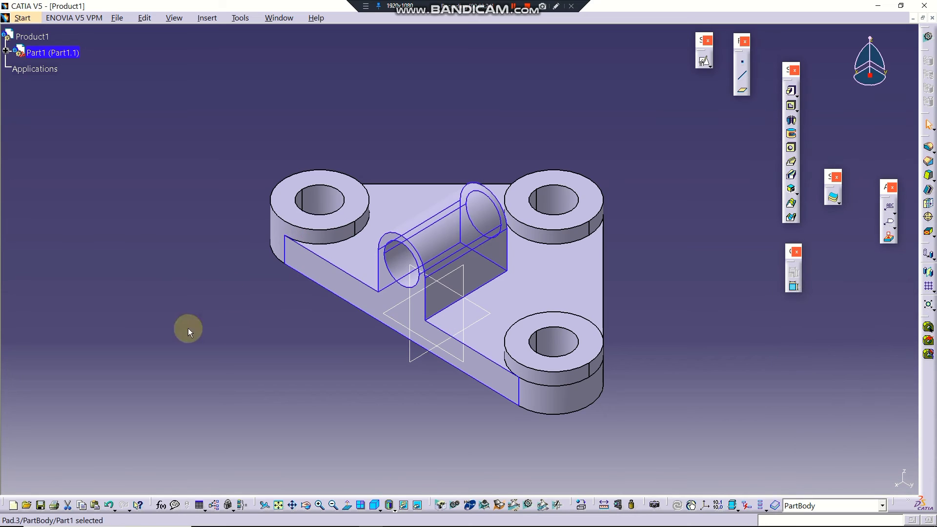
Apply a 5 mm edge fillet to the two edges where the arched tube support's sides meet the plate's top face
{"action": "left_click", "coordinate": [668, 316]}
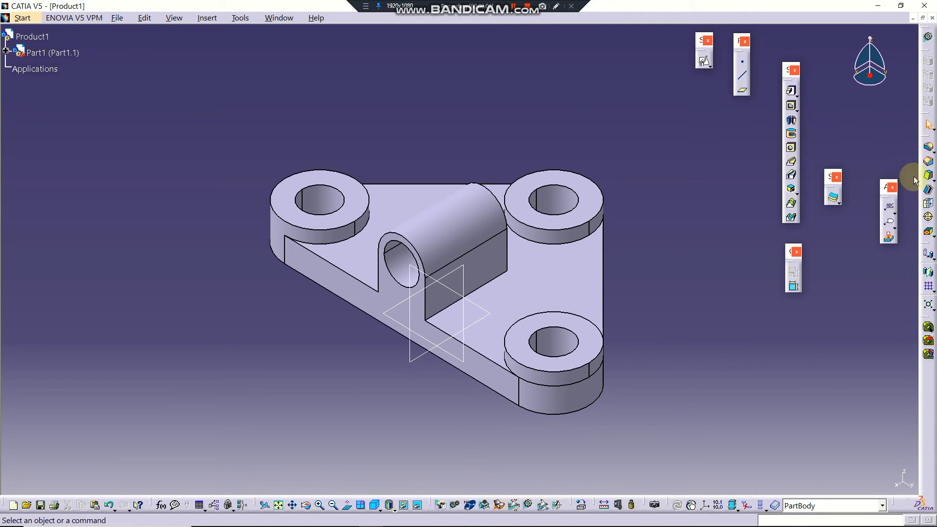
{"action": "left_click", "coordinate": [930, 149]}
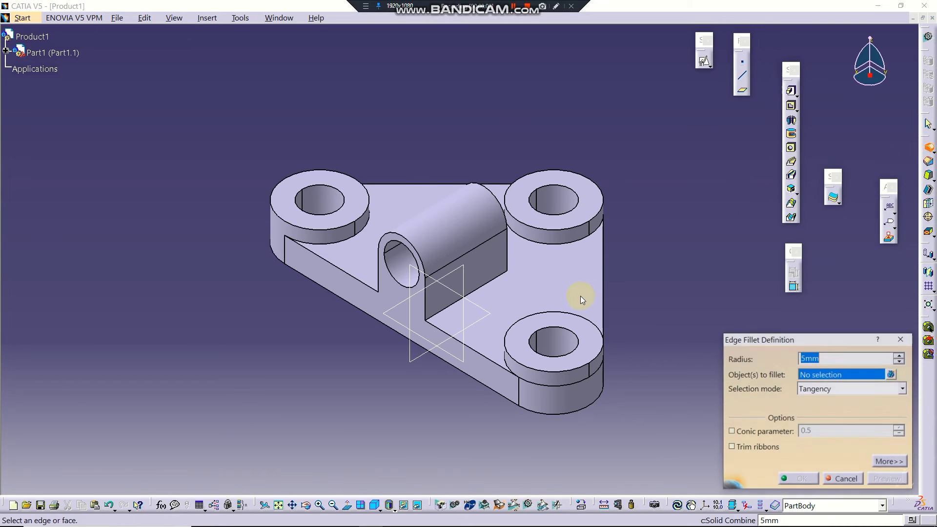
{"action": "left_click", "coordinate": [498, 284]}
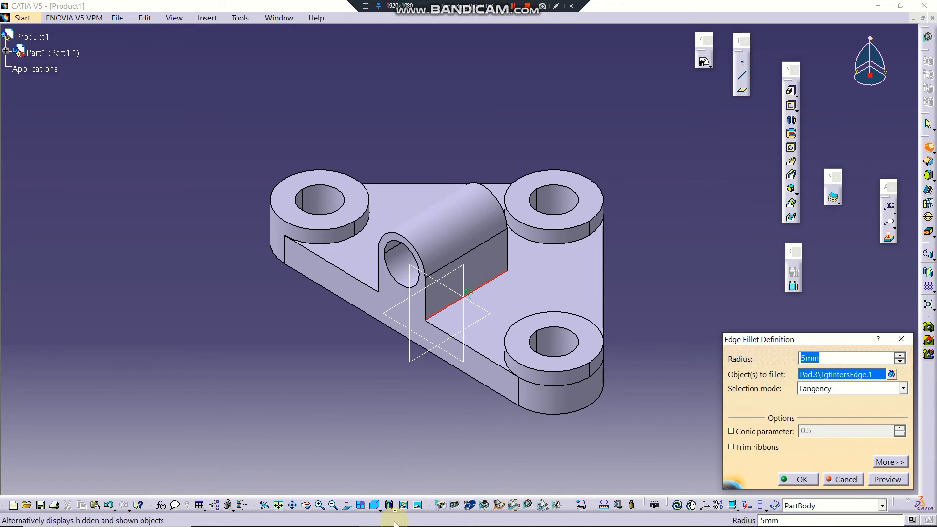
{"action": "left_click", "coordinate": [307, 506]}
{"action": "left_click_drag", "start_coordinate": [331, 335], "coordinate": [429, 318]}
{"action": "left_click", "coordinate": [312, 330]}
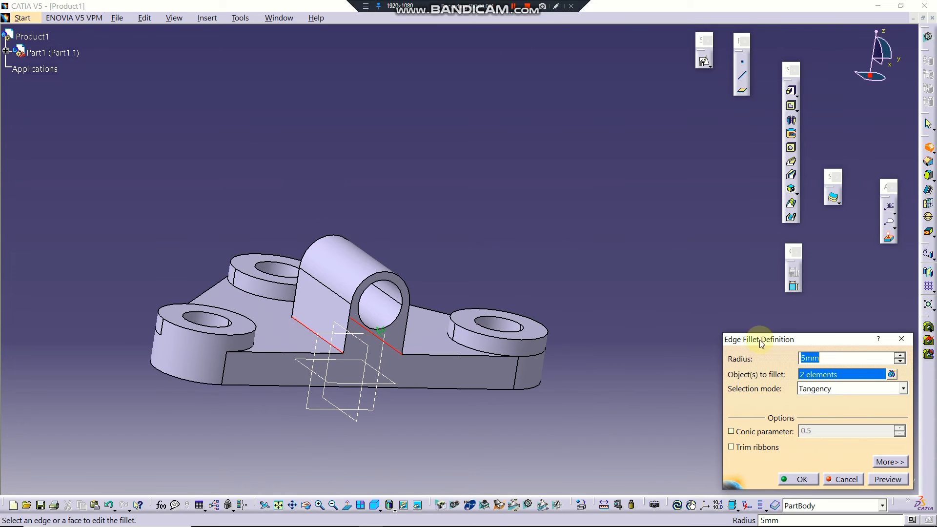
{"action": "left_click", "coordinate": [896, 480]}
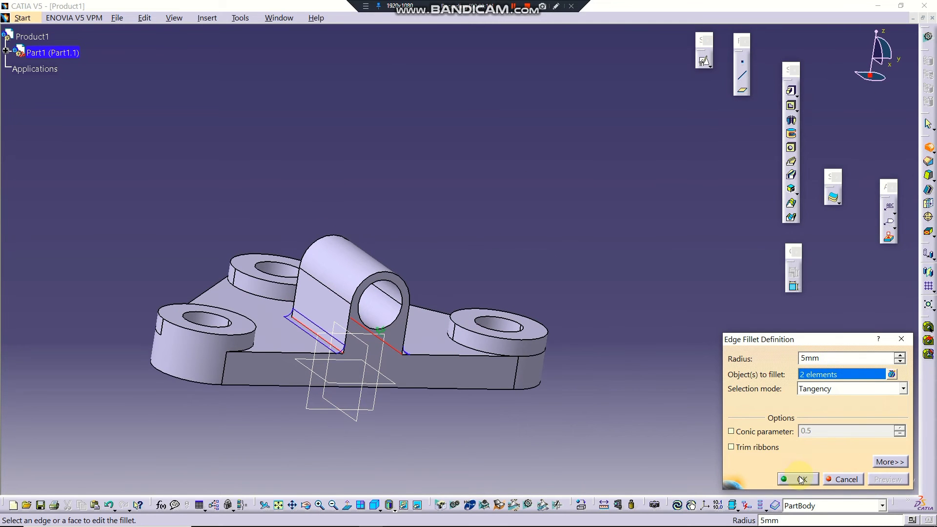
{"action": "left_click", "coordinate": [801, 480]}
{"action": "left_click", "coordinate": [907, 342]}
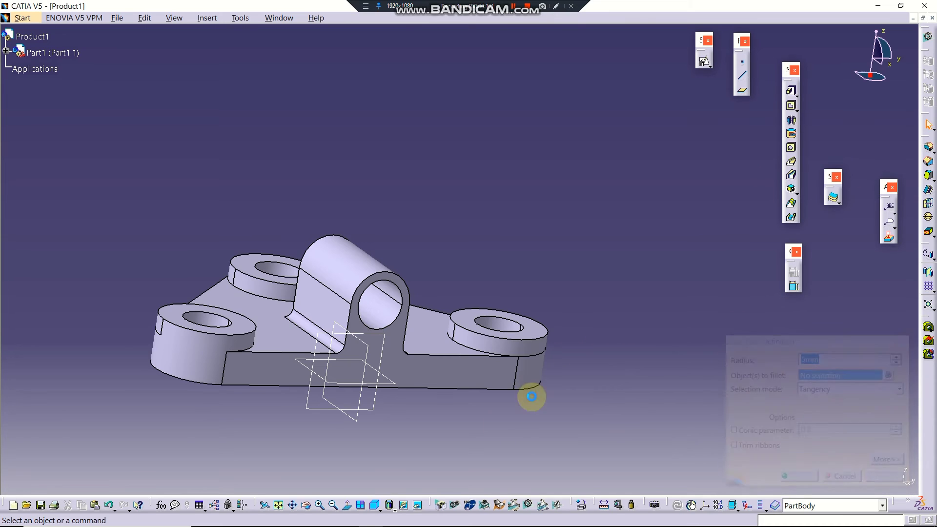
Hide the xy, yz and zx reference planes of the part
{"action": "left_click", "coordinate": [375, 505]}
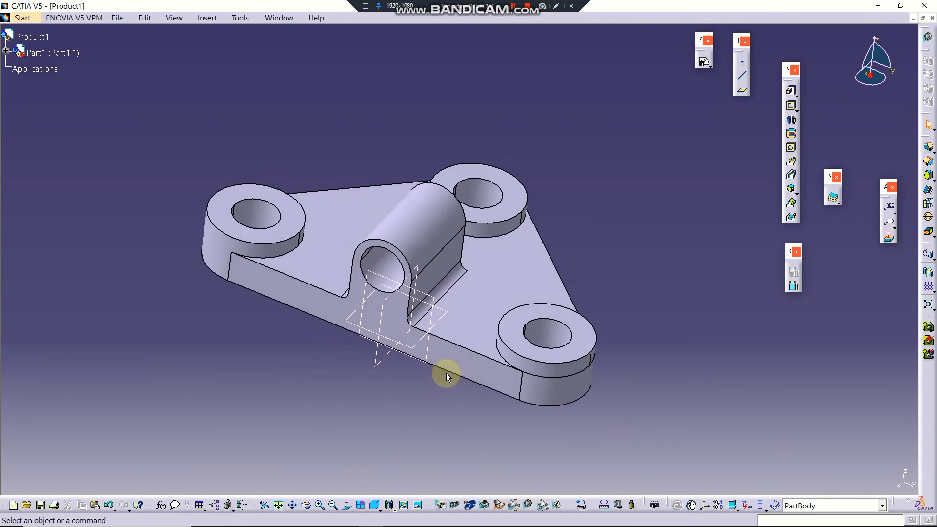
{"action": "left_click", "coordinate": [5, 51]}
{"action": "left_click", "coordinate": [16, 67]}
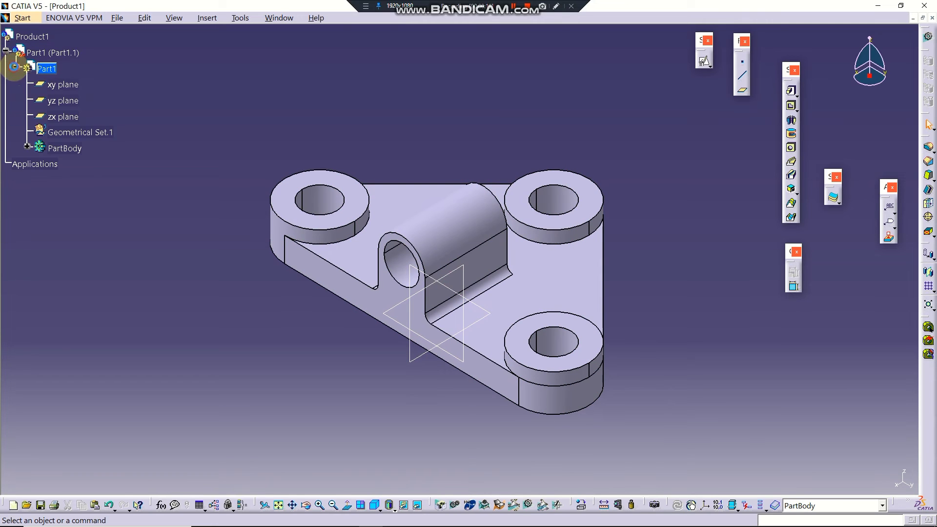
{"action": "left_click", "coordinate": [62, 83]}
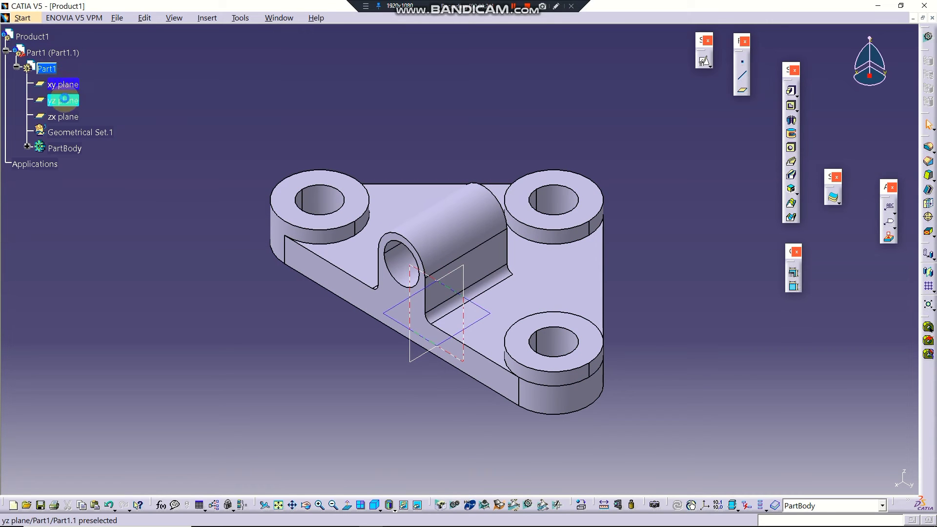
{"action": "left_click", "coordinate": [69, 101], "text": "ctrl"}
{"action": "left_click", "coordinate": [67, 118], "text": "ctrl"}
{"action": "right_click", "coordinate": [68, 118]}
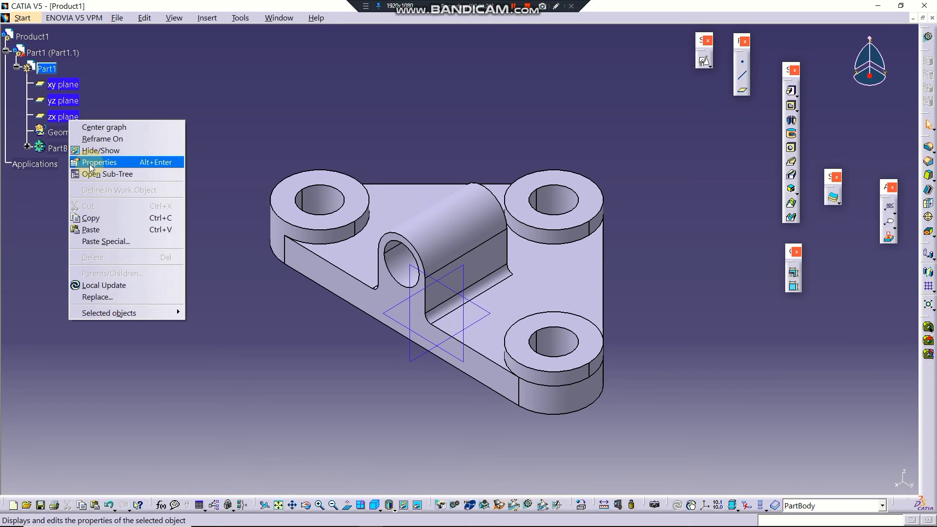
{"action": "left_click", "coordinate": [98, 151]}
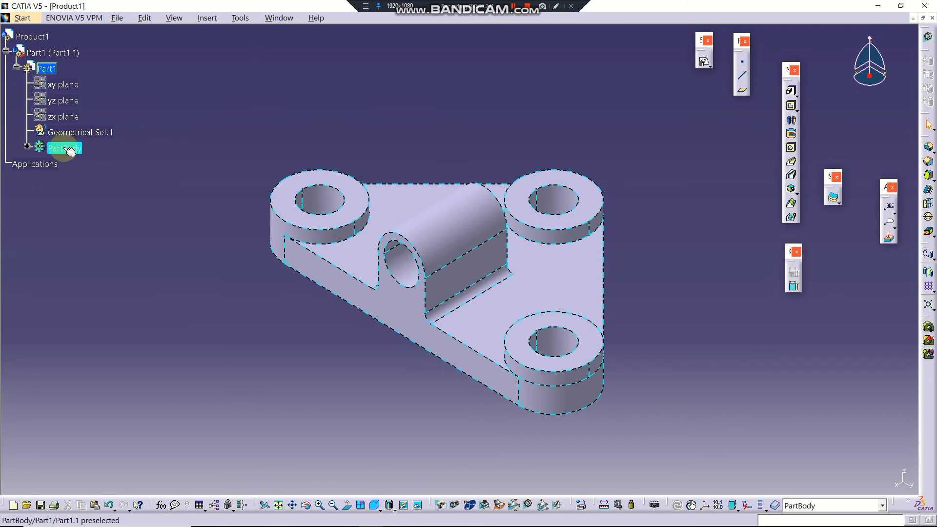
Set the fill colour of the base plate, Pad.1, to bright green
{"action": "left_click", "coordinate": [27, 146]}
{"action": "left_click", "coordinate": [71, 180]}
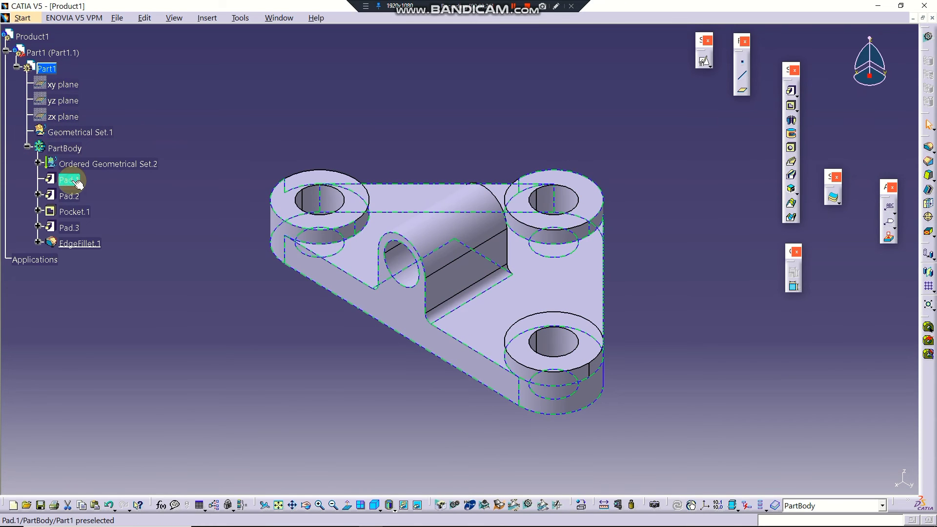
{"action": "right_click", "coordinate": [72, 180]}
{"action": "left_click", "coordinate": [93, 222]}
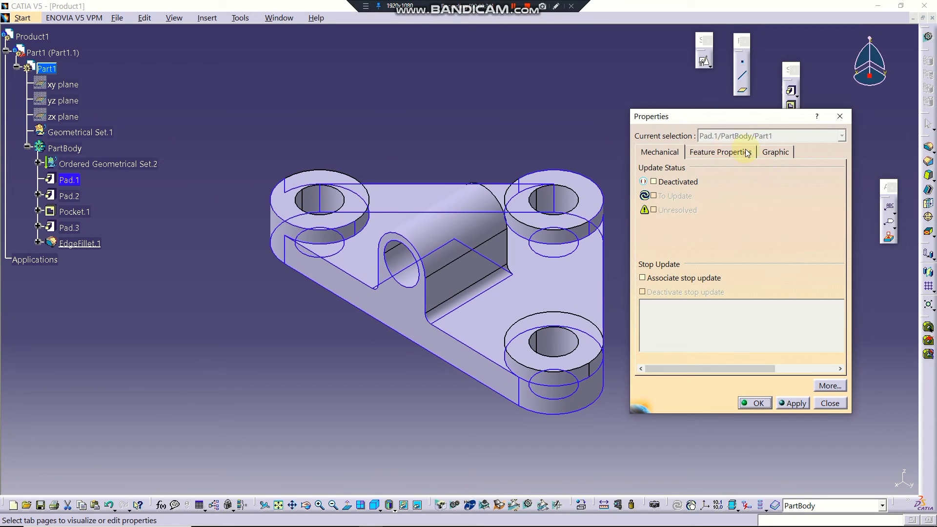
{"action": "left_click", "coordinate": [780, 153]}
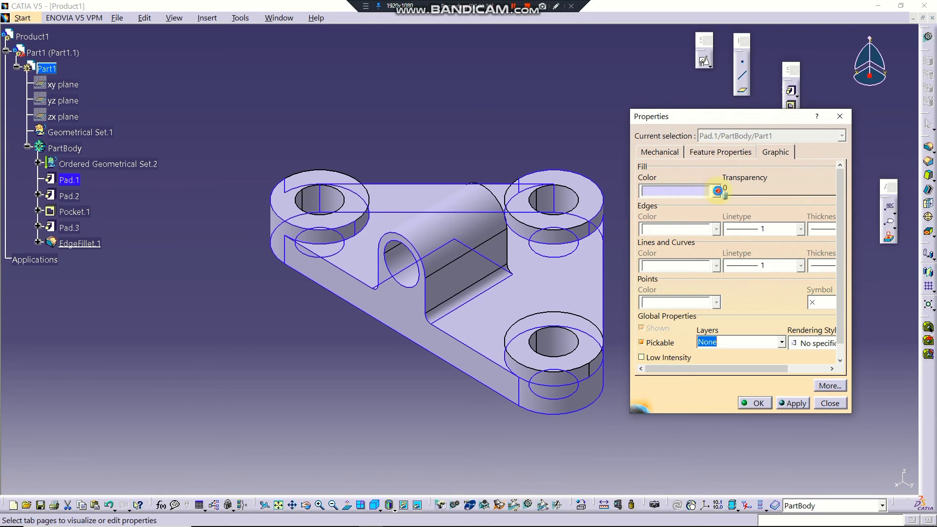
{"action": "left_click", "coordinate": [716, 191]}
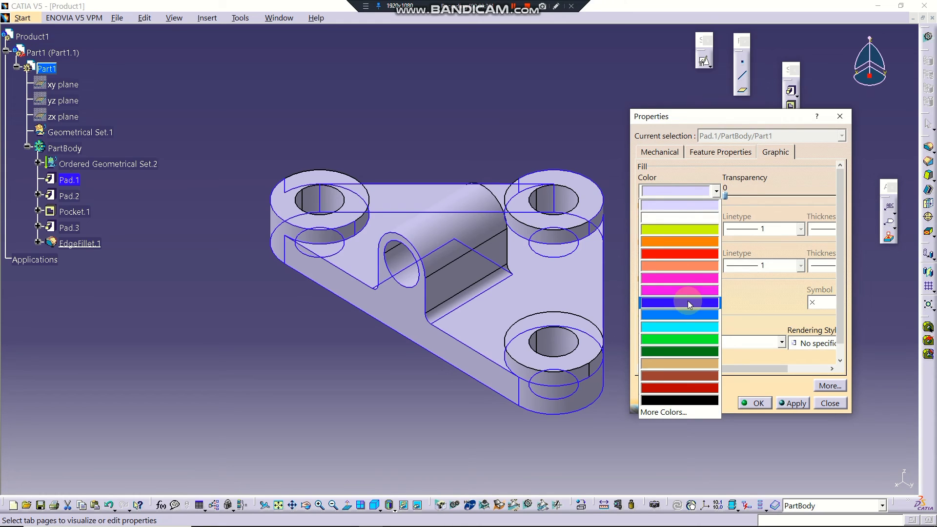
{"action": "left_click", "coordinate": [692, 340]}
{"action": "left_click", "coordinate": [780, 404]}
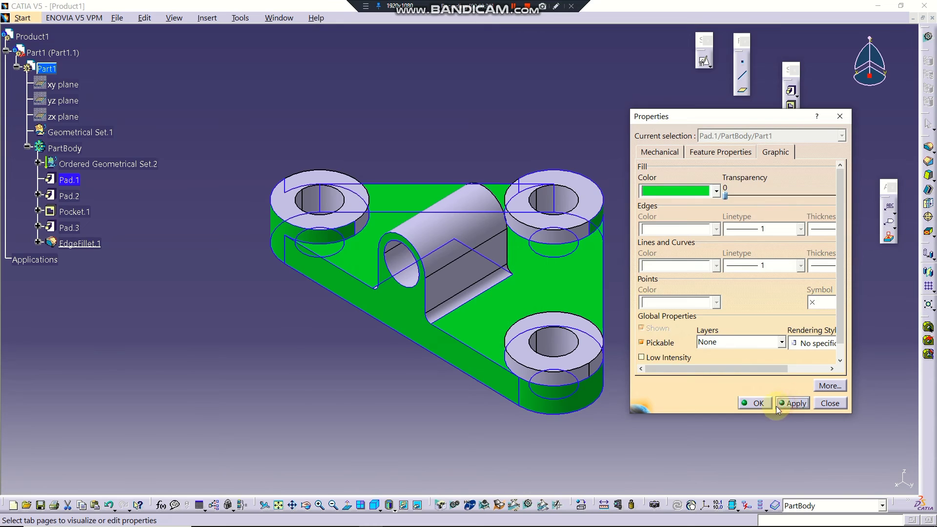
{"action": "left_click", "coordinate": [758, 403]}
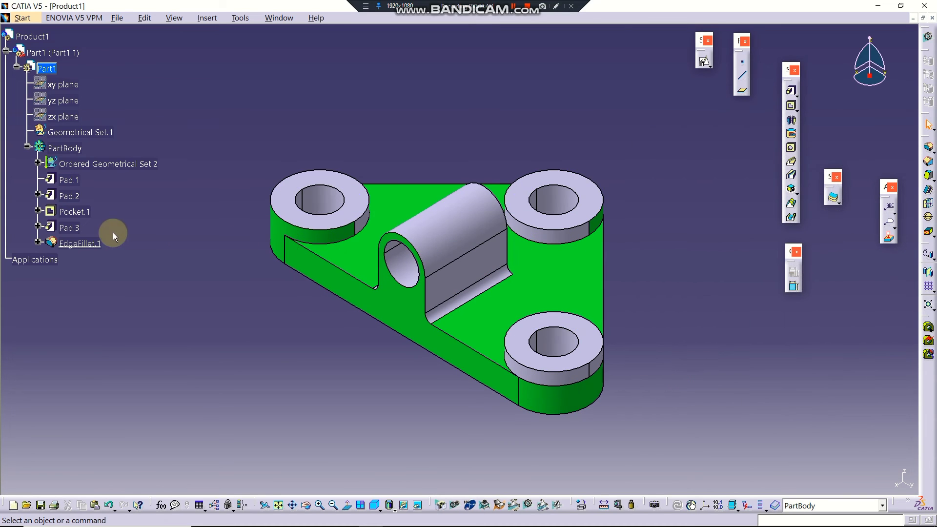
Set the fill colour of the three corner ring bosses, Pad.2, to red
{"action": "left_click", "coordinate": [71, 196]}
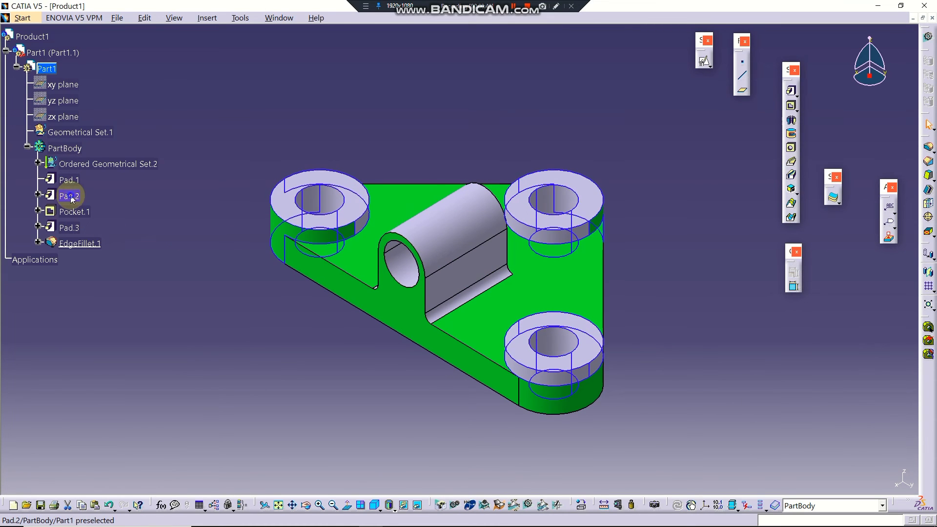
{"action": "right_click", "coordinate": [72, 197]}
{"action": "left_click", "coordinate": [98, 237]}
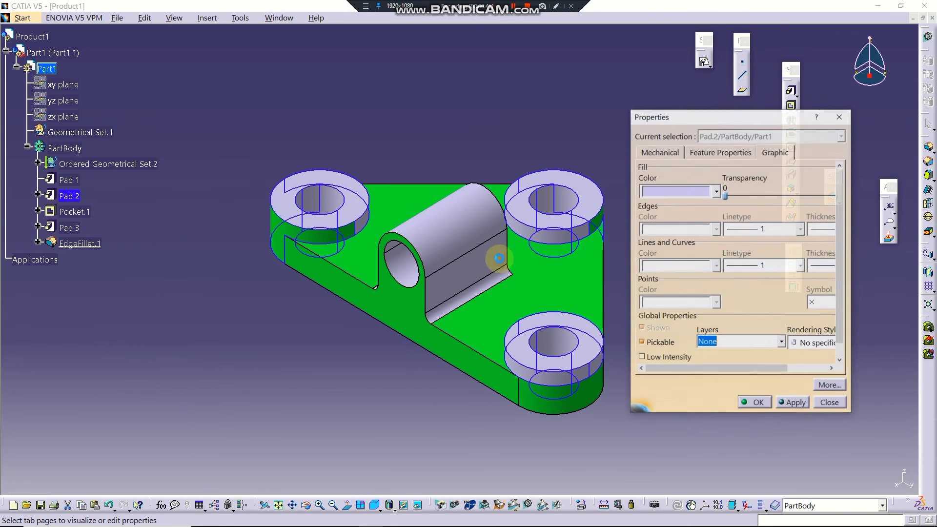
{"action": "left_click", "coordinate": [716, 195]}
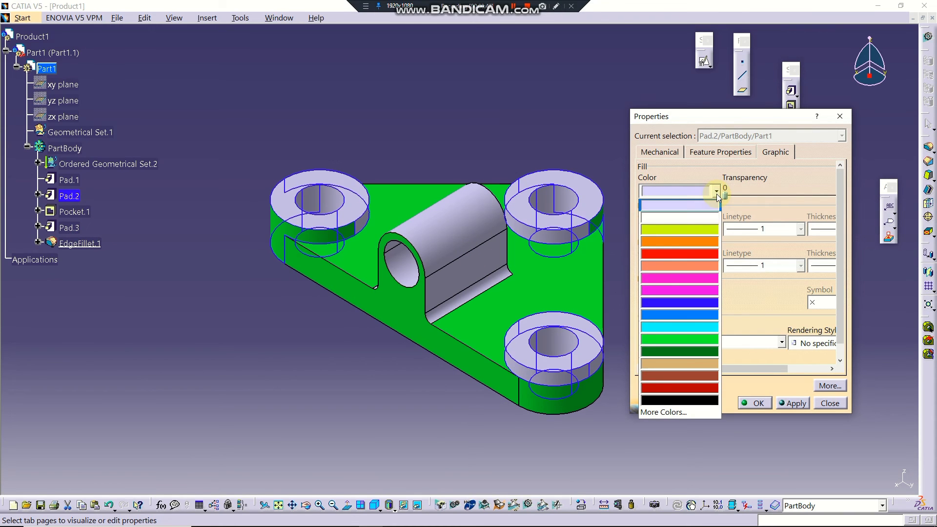
{"action": "left_click", "coordinate": [704, 250]}
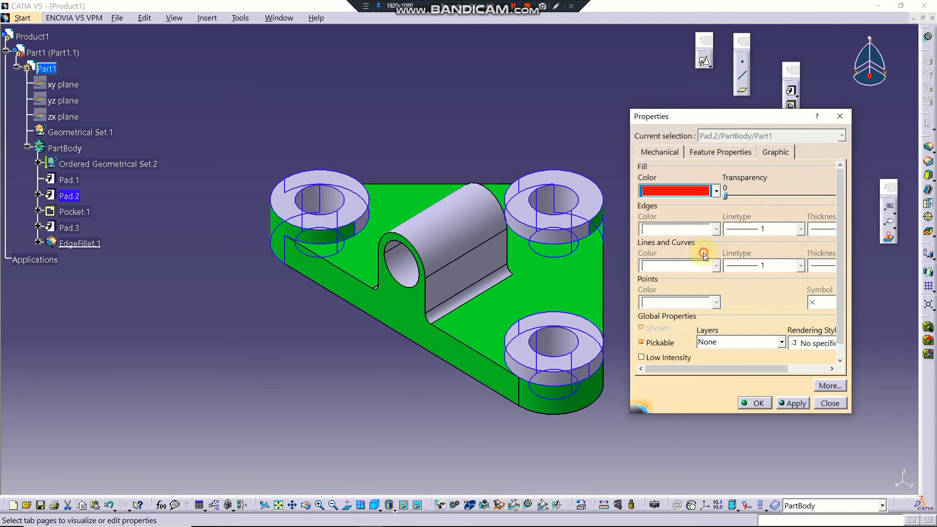
{"action": "left_click", "coordinate": [796, 407]}
{"action": "left_click", "coordinate": [754, 403]}
{"action": "left_click", "coordinate": [39, 149]}
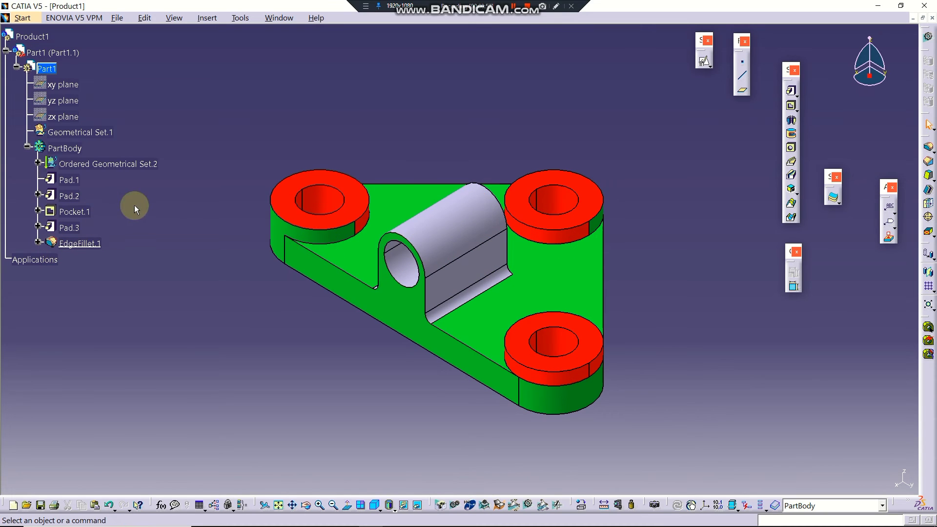
{"action": "right_click", "coordinate": [316, 236]}
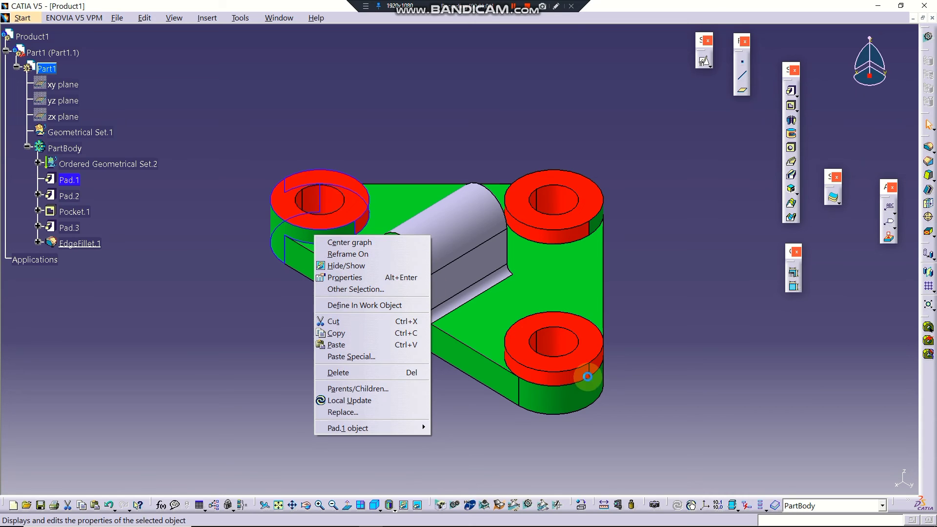
{"action": "left_click", "coordinate": [593, 376]}
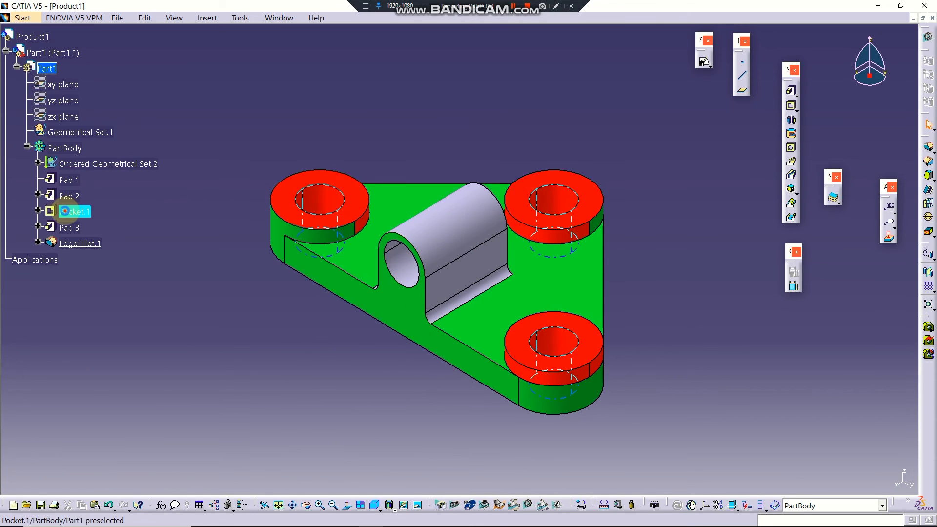
Set the fill colour of the corner bores, Pocket.1, to cyan
{"action": "right_click", "coordinate": [67, 213]}
{"action": "left_click", "coordinate": [97, 253]}
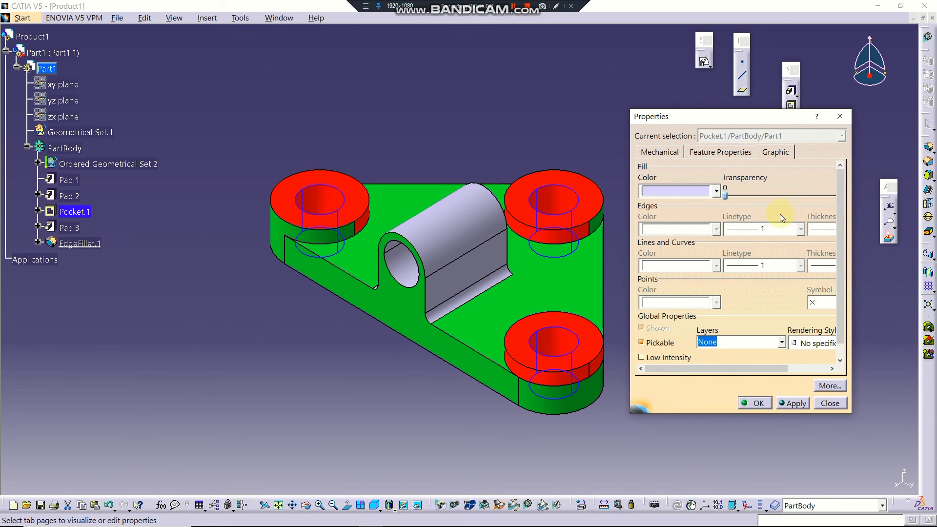
{"action": "left_click", "coordinate": [716, 190]}
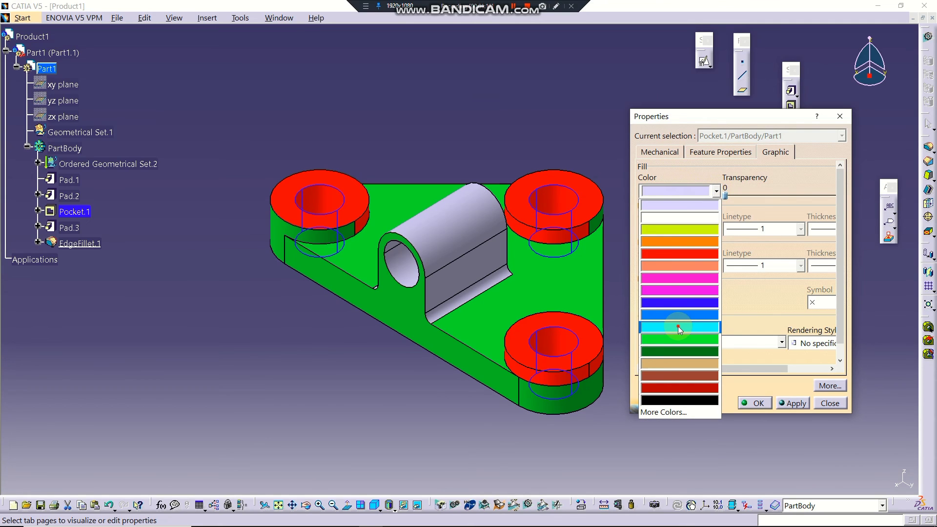
{"action": "left_click", "coordinate": [678, 326]}
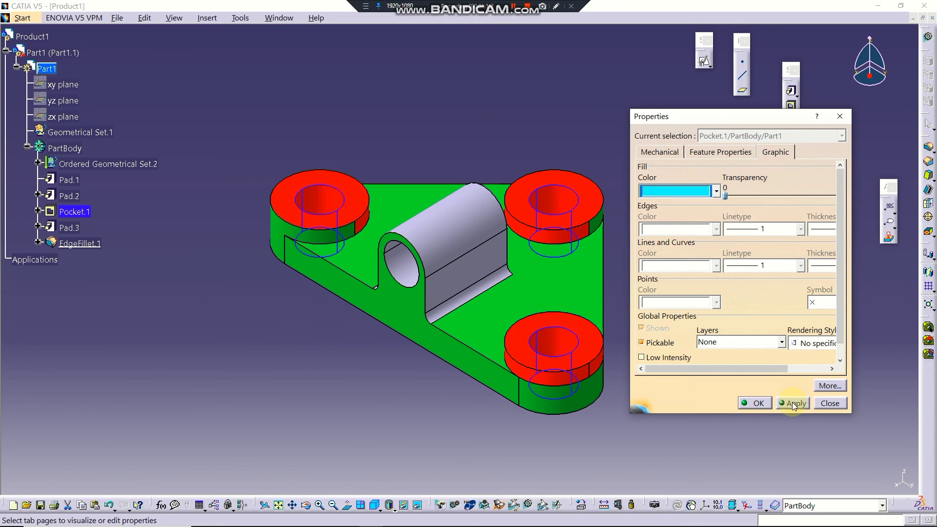
{"action": "left_click", "coordinate": [761, 402]}
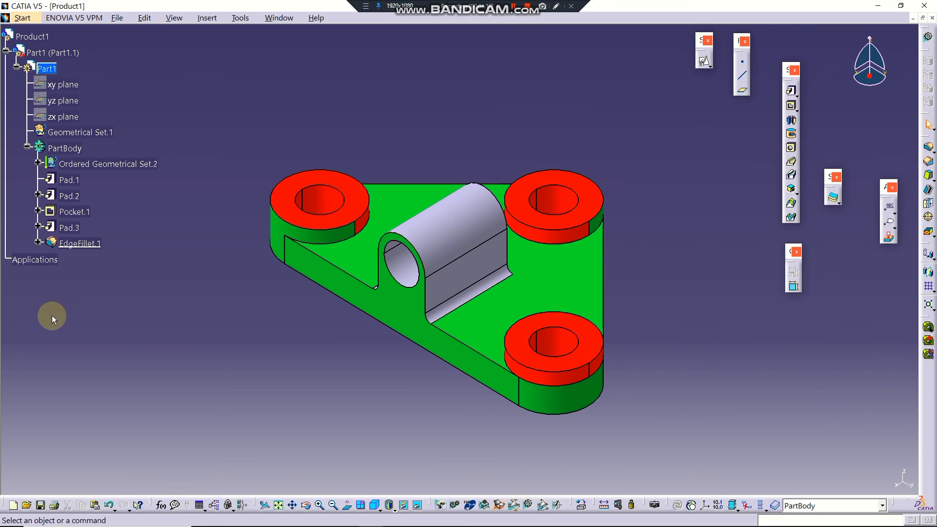
Set the fill colour of both the arched tube support, Pad.3, and its edge fillet to pink
{"action": "left_click", "coordinate": [61, 226]}
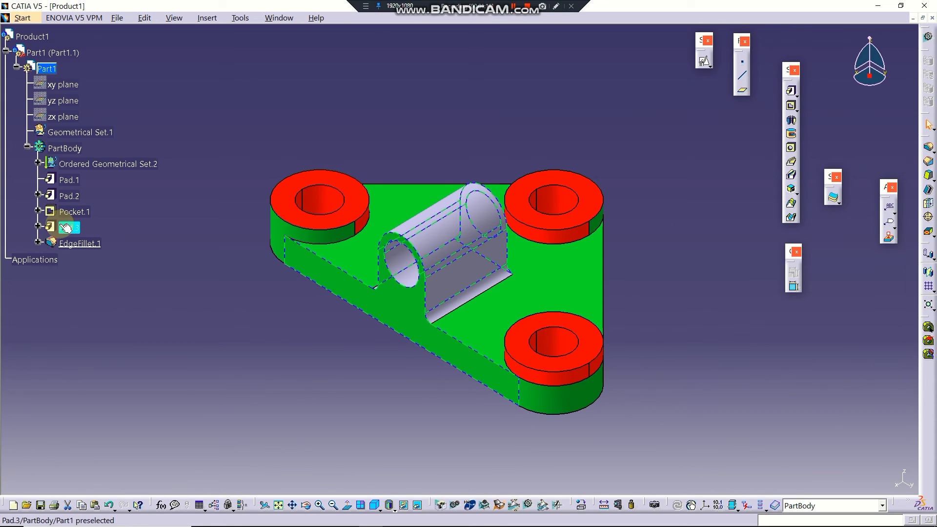
{"action": "left_click", "coordinate": [78, 243], "text": "ctrl"}
{"action": "right_click", "coordinate": [73, 242]}
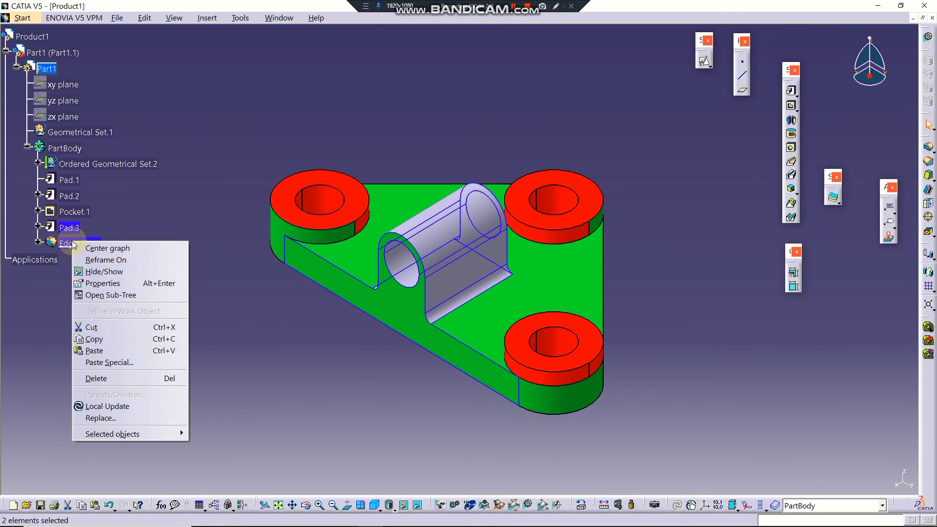
{"action": "left_click", "coordinate": [102, 284]}
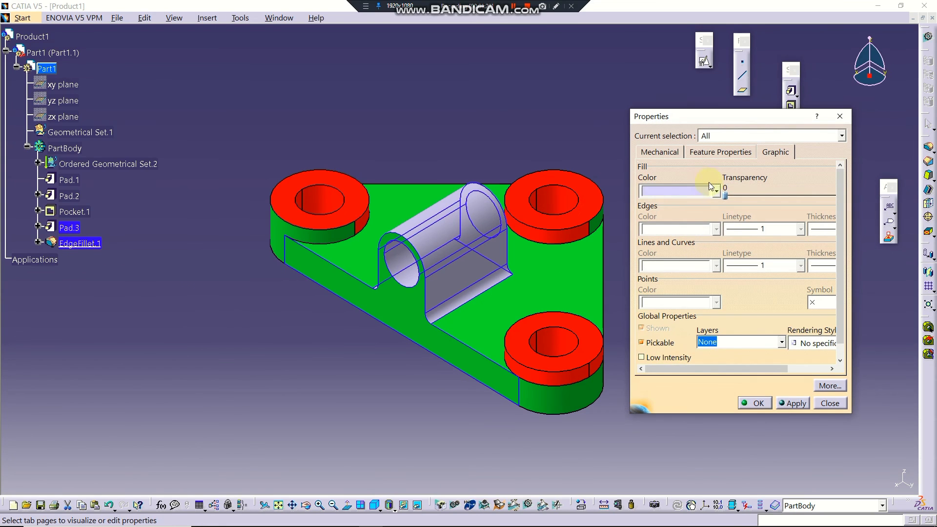
{"action": "left_click", "coordinate": [715, 190]}
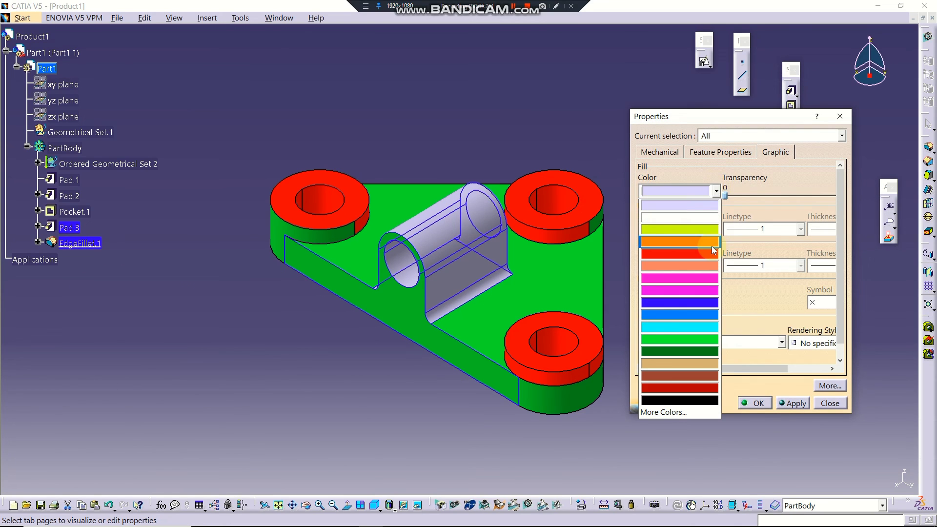
{"action": "left_click", "coordinate": [699, 279]}
{"action": "left_click", "coordinate": [793, 403]}
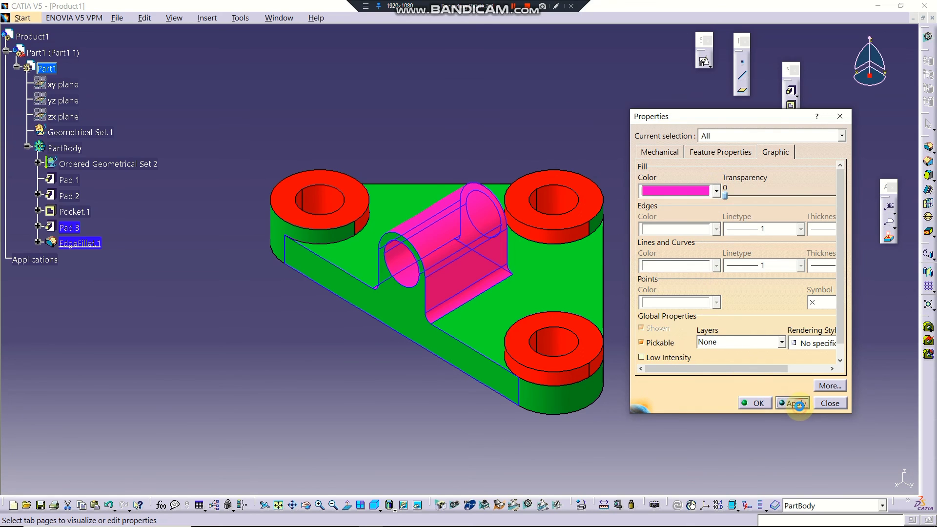
{"action": "left_click", "coordinate": [754, 403]}
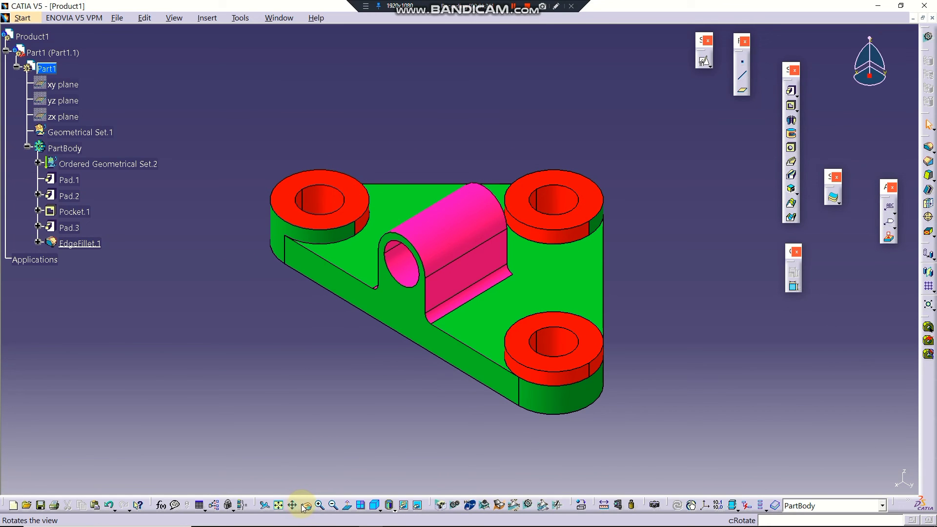
{"action": "left_click_drag", "start_coordinate": [305, 506], "coordinate": [391, 439]}
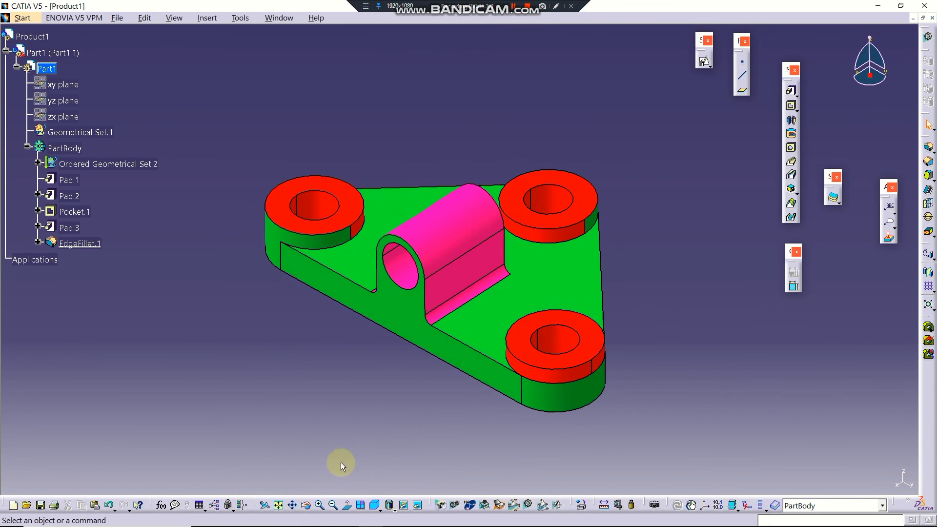
Save the coloured part as a CATPart file named "exercise 14" in the catia folder
{"action": "left_click", "coordinate": [289, 506]}
{"action": "left_click_drag", "start_coordinate": [360, 454], "coordinate": [395, 450]}
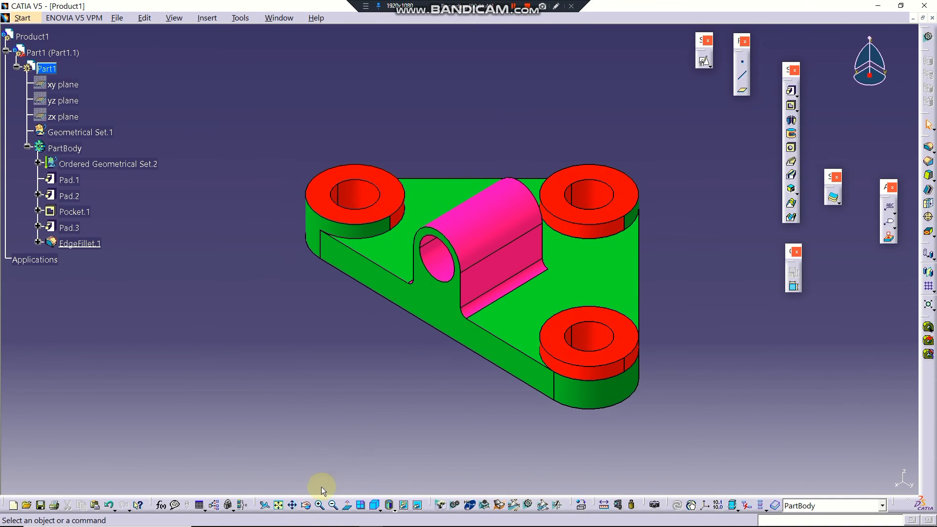
{"action": "left_click", "coordinate": [319, 505]}
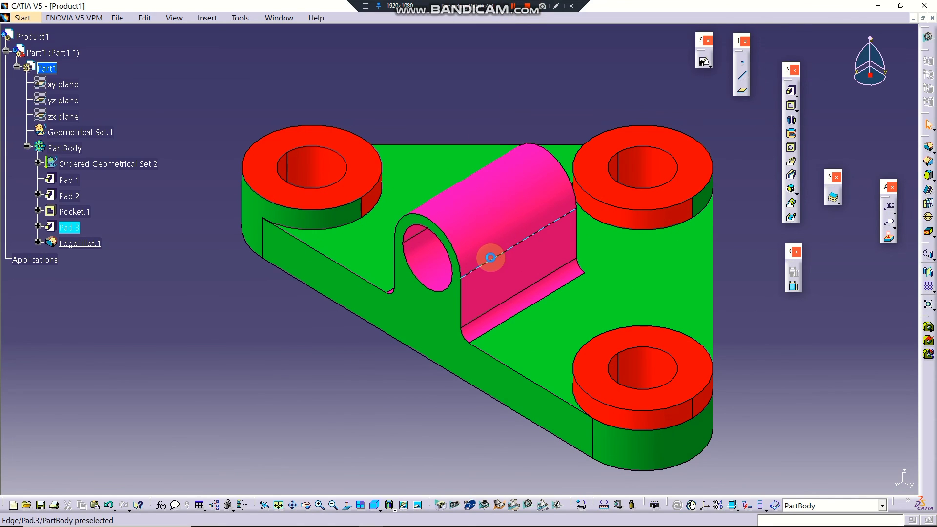
{"action": "key", "text": "ctrl+s"}
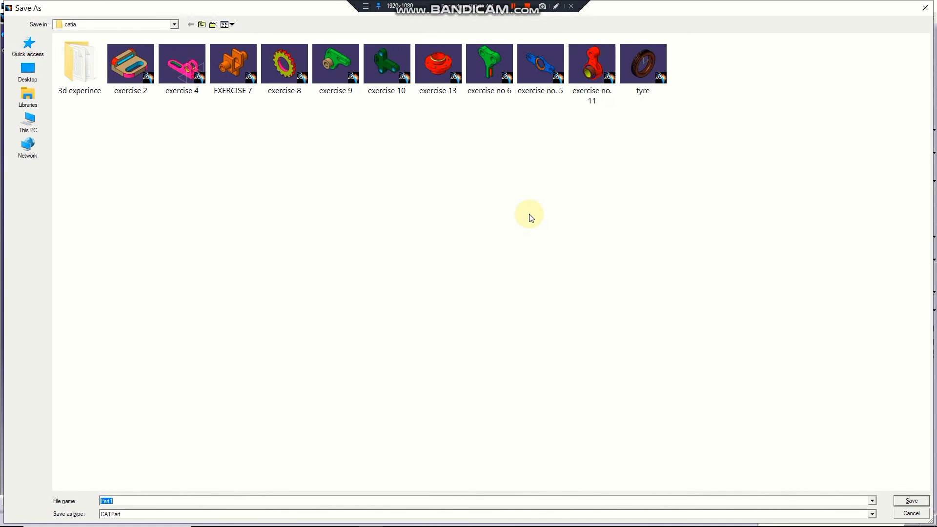
{"action": "type", "text": "exe"}
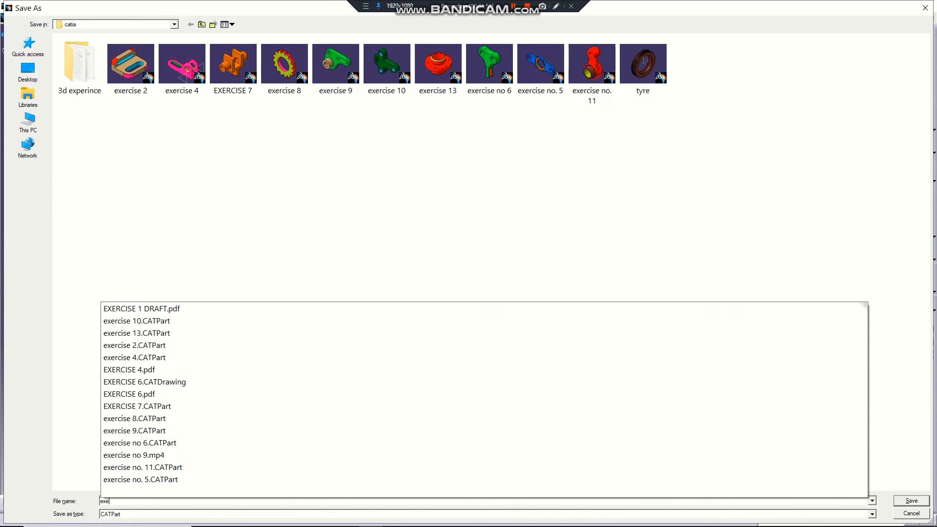
{"action": "type", "text": "rcise 14"}
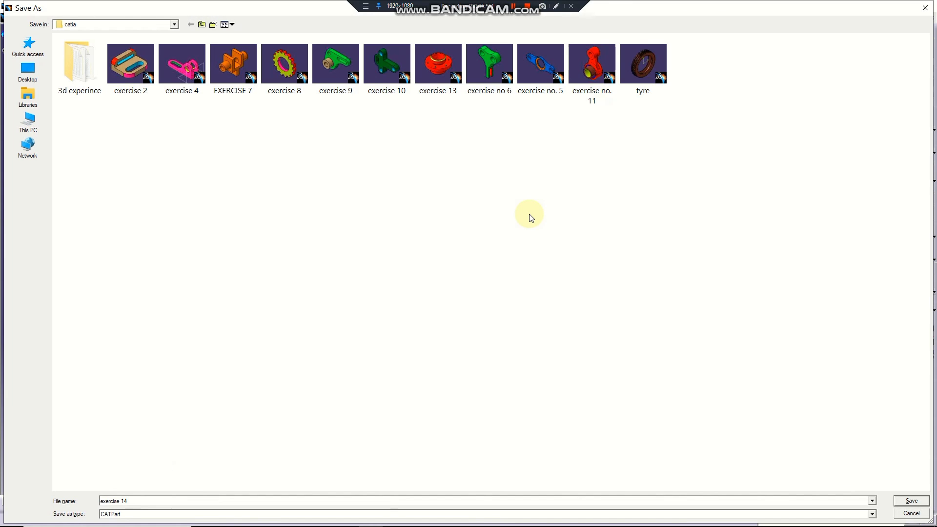
{"action": "key", "text": "Return"}
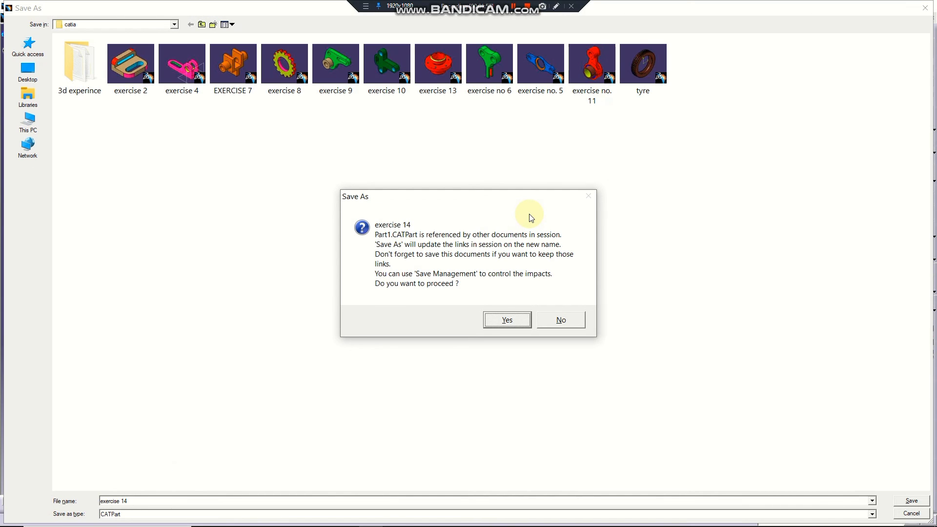